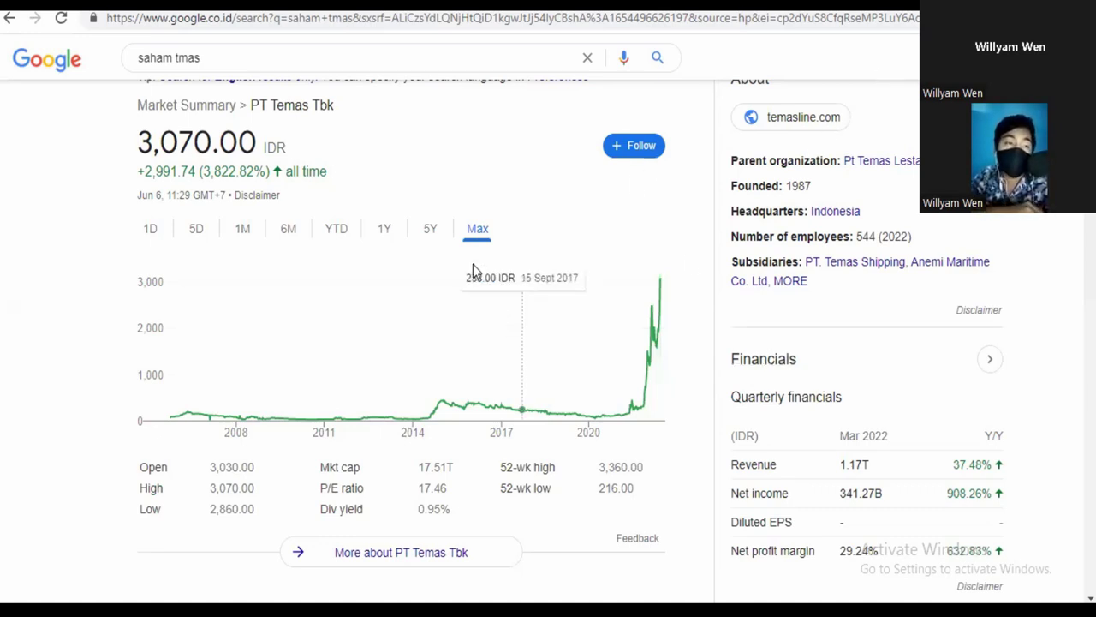
- View the PT Temas Tbk stock chart over the 5-year and 1-day ranges and examine the day's percentage change
left_click(433, 240)
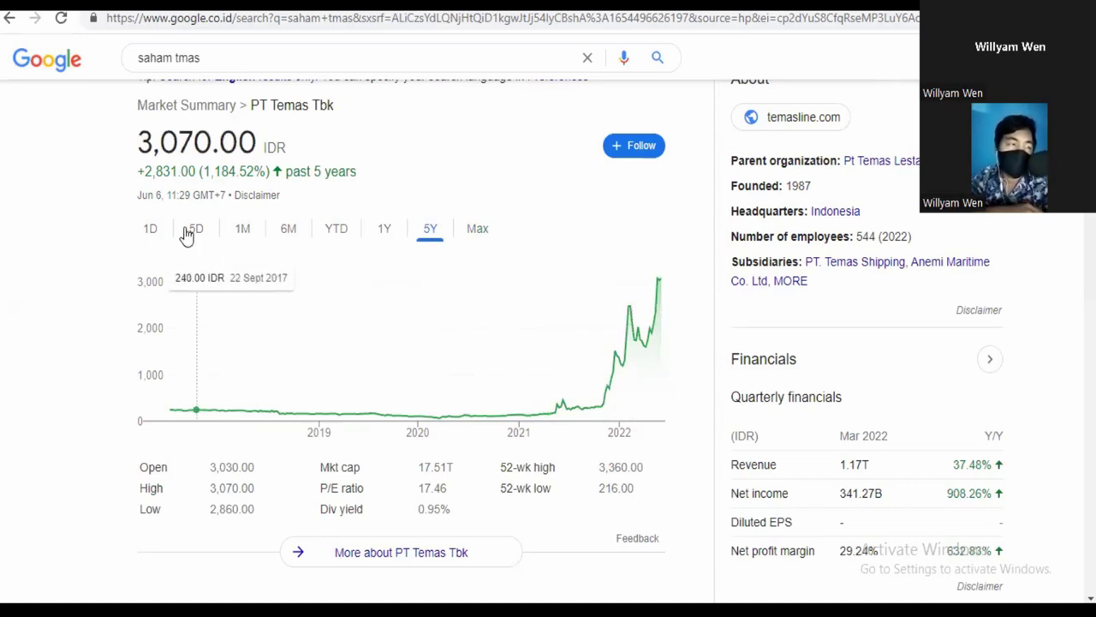
left_click(151, 228)
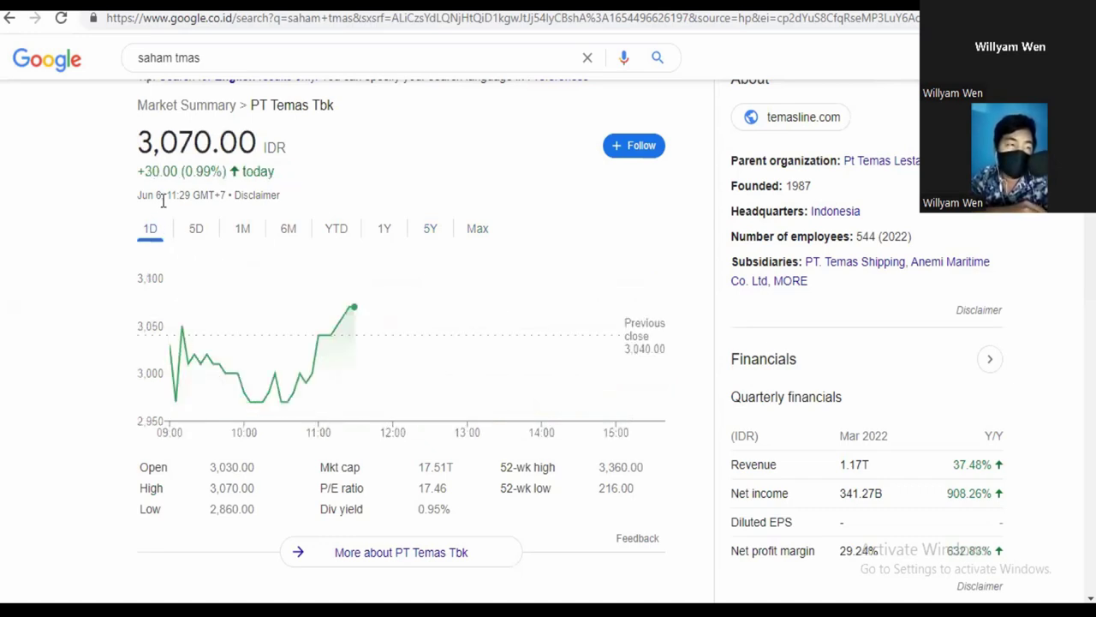
left_click_drag(185, 174, 227, 176)
left_click(227, 178)
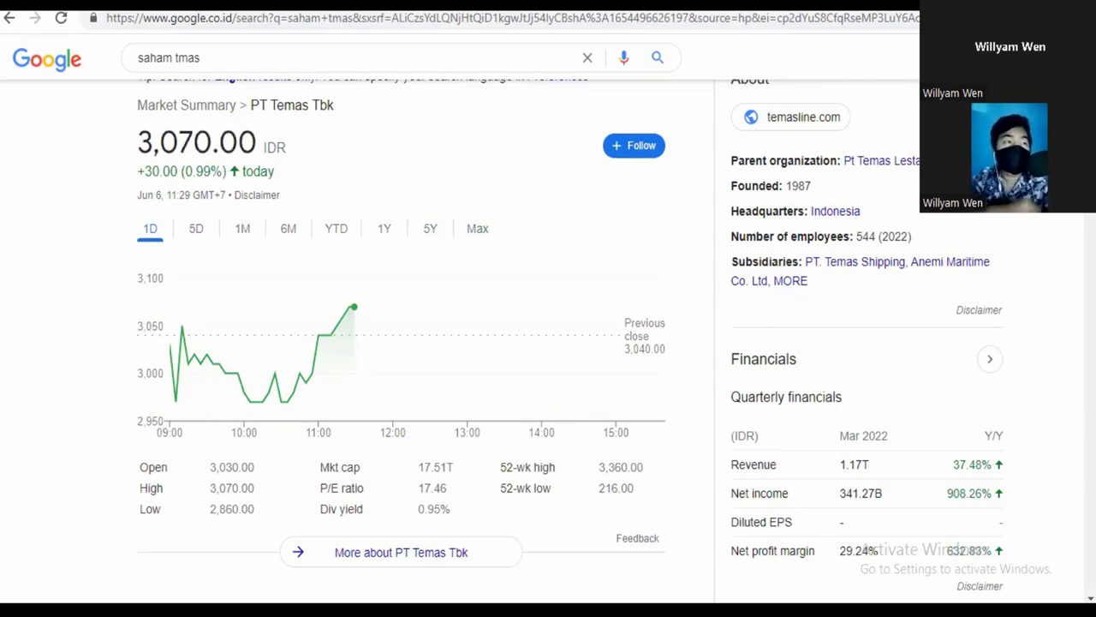
- Switch to the LembarSaham page for TMAS and examine the company profile, especially the shareholders above 5%
key("ctrl+Tab")
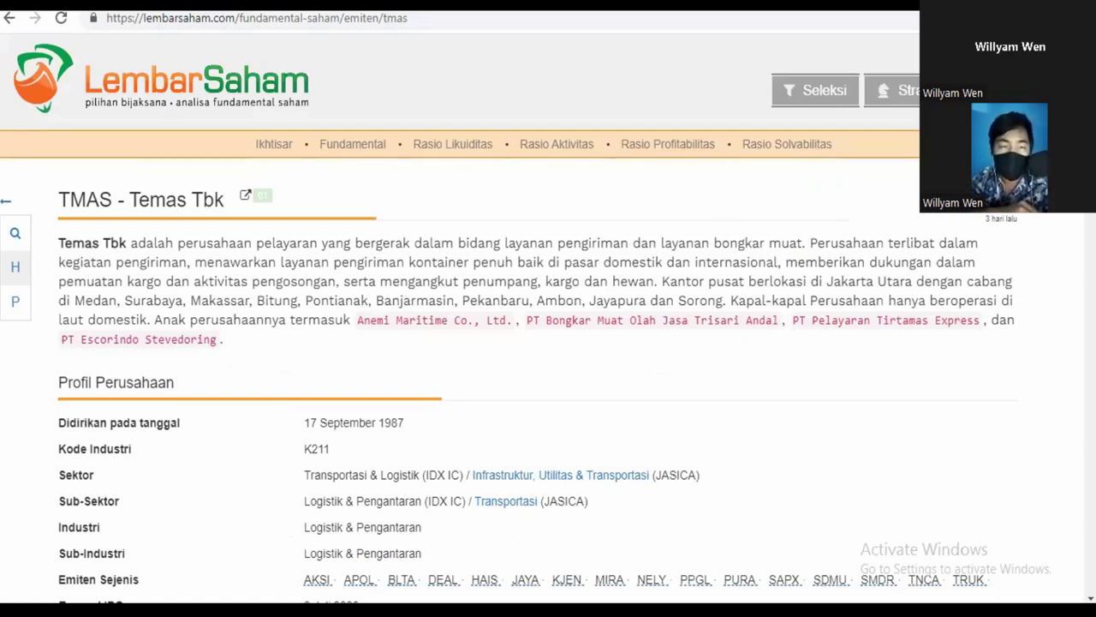
scroll(508, 316, "down", 2)
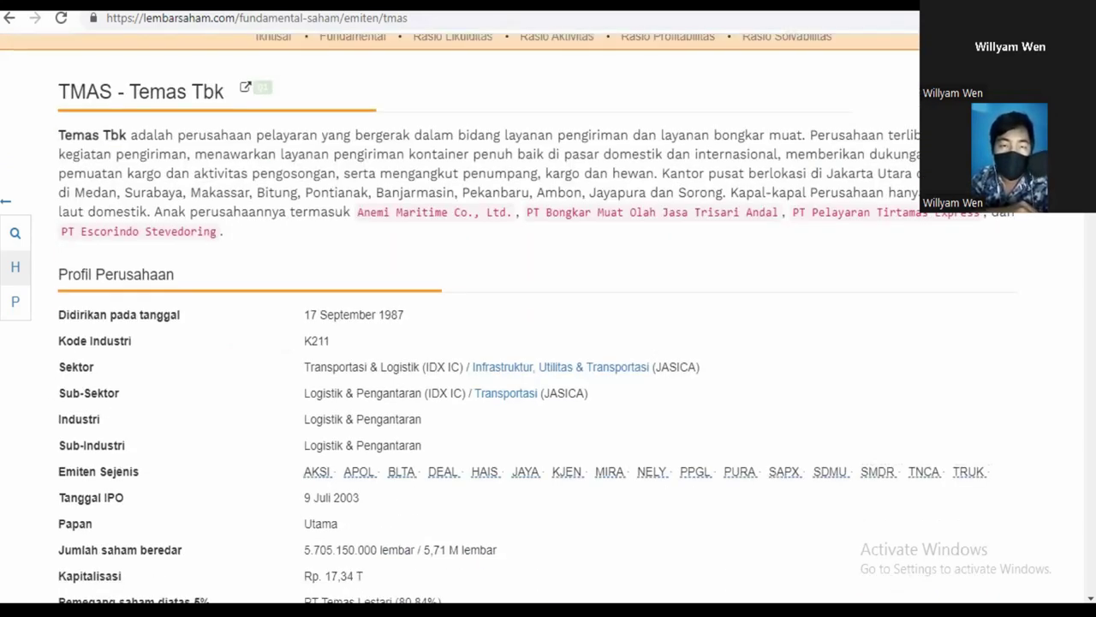
scroll(1049, 570, "down", 4)
scroll(508, 317, "down", 1)
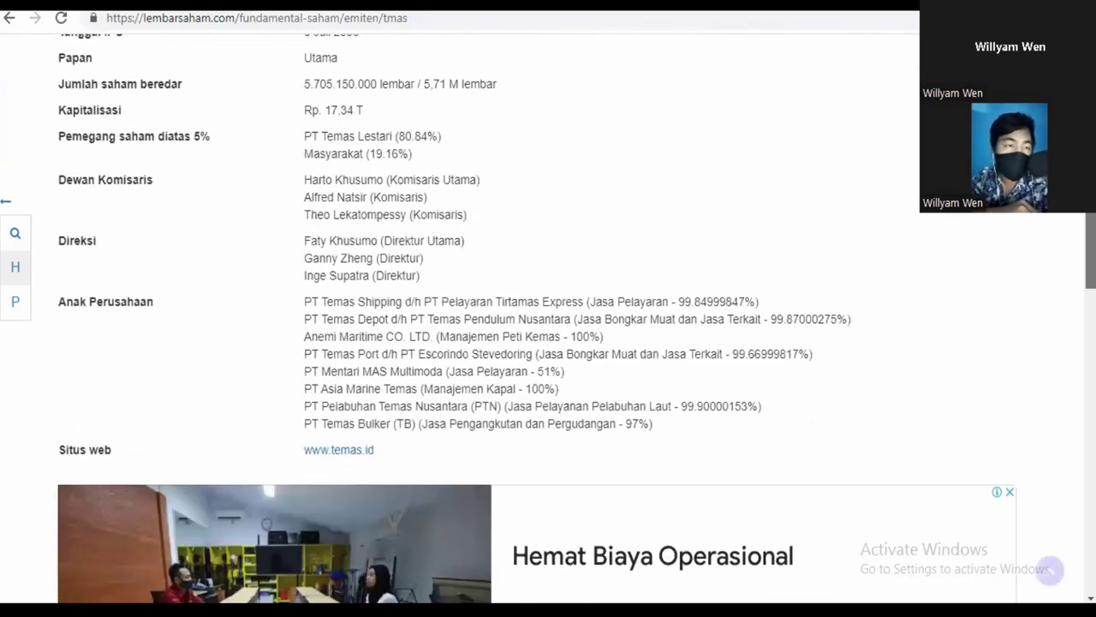
left_click_drag(318, 137, 423, 154)
left_click(402, 156)
left_click(423, 154)
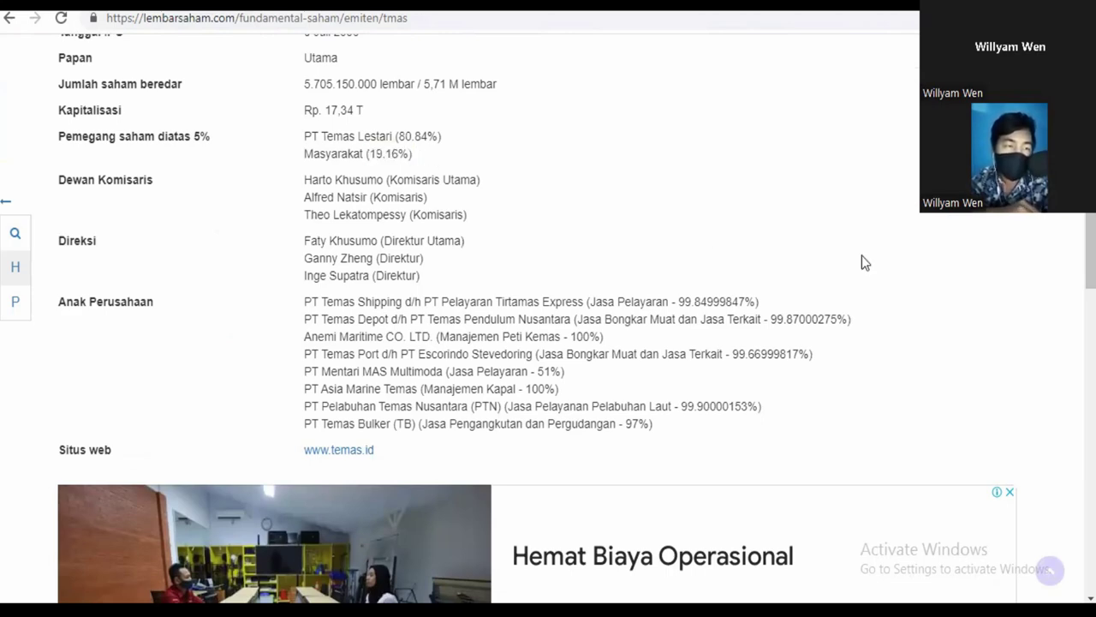
- Examine the 2018 revenue composition chart on the TMAS page, and return to the beginning of the page
scroll(661, 306, "down", 8)
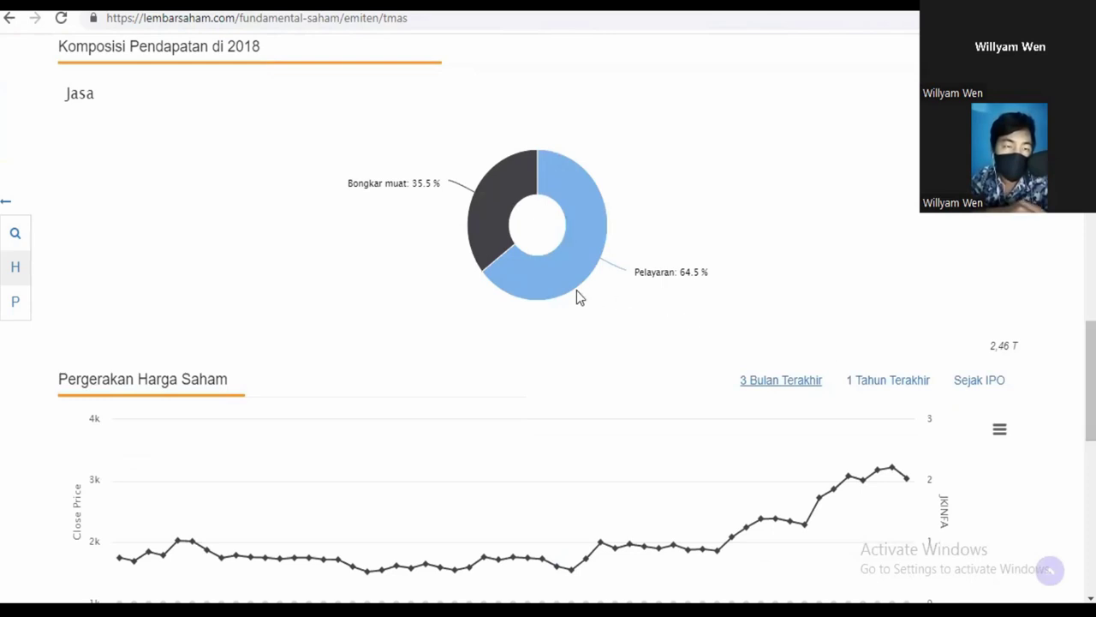
mouse_move(555, 274)
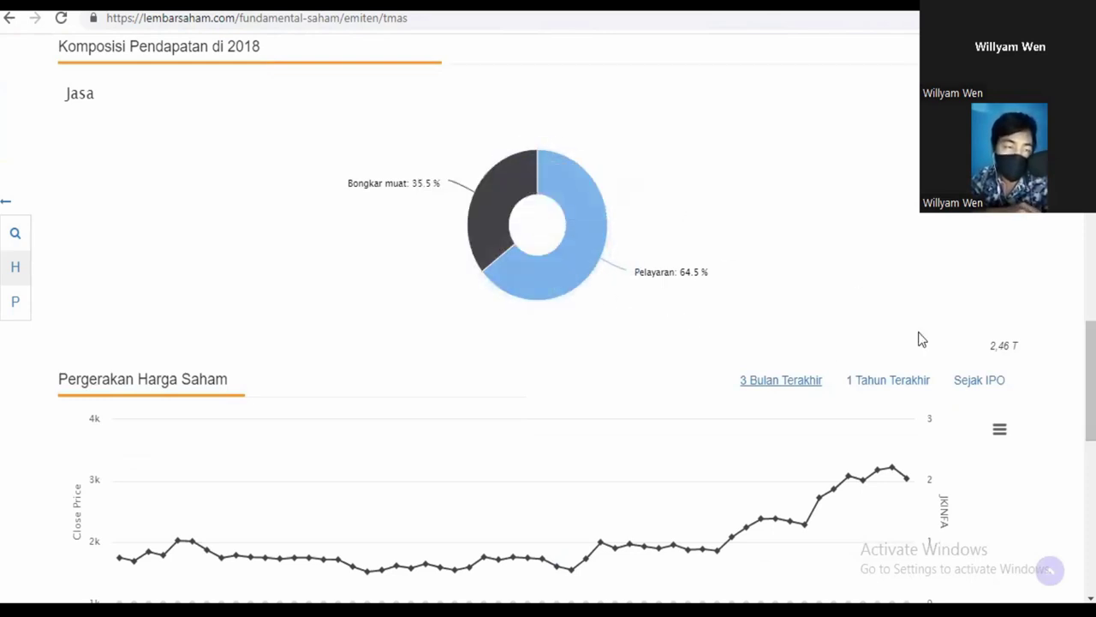
left_click_drag(1090, 381, 1091, 505)
left_click(1050, 570)
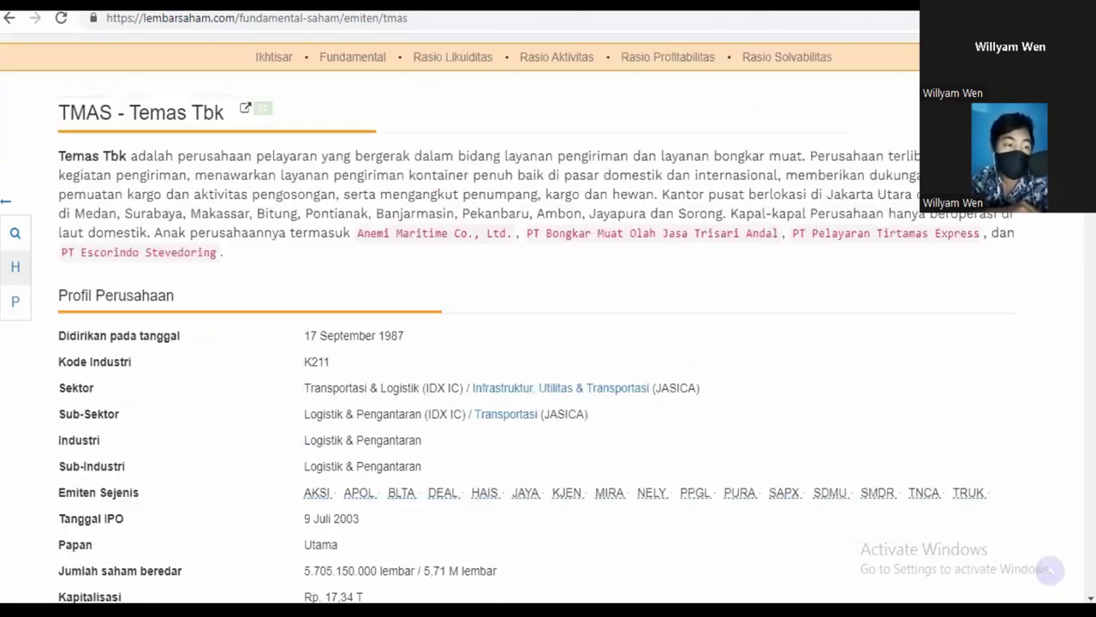
- Return to the Google stock result for TMAS, examine the current price, and show the chart over the maximum range
key("alt+Tab")
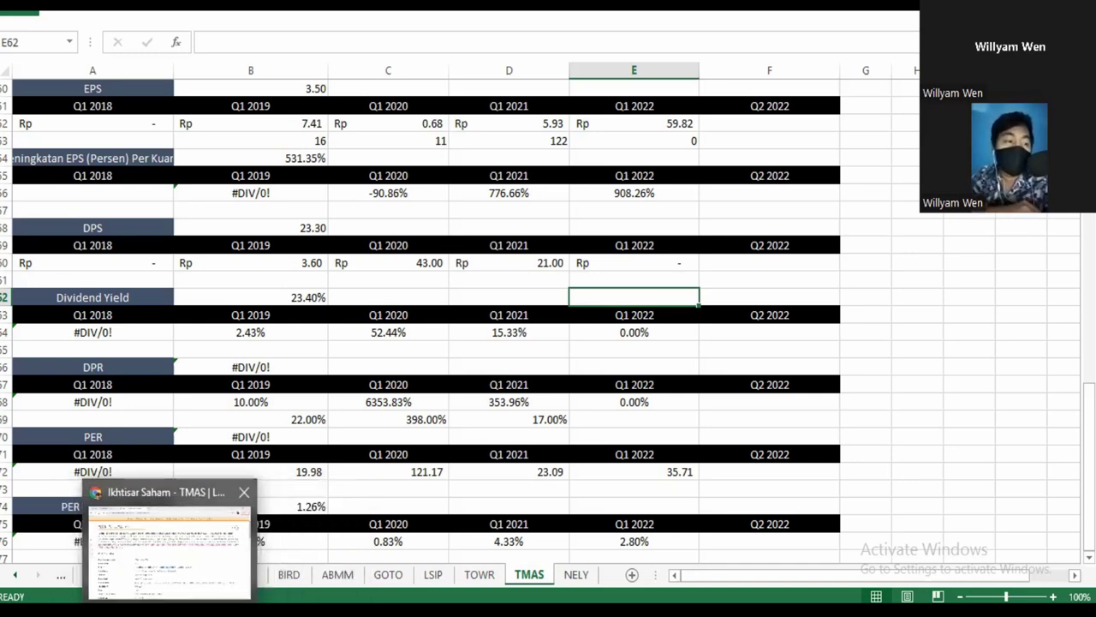
left_click(171, 548)
key("ctrl+Tab")
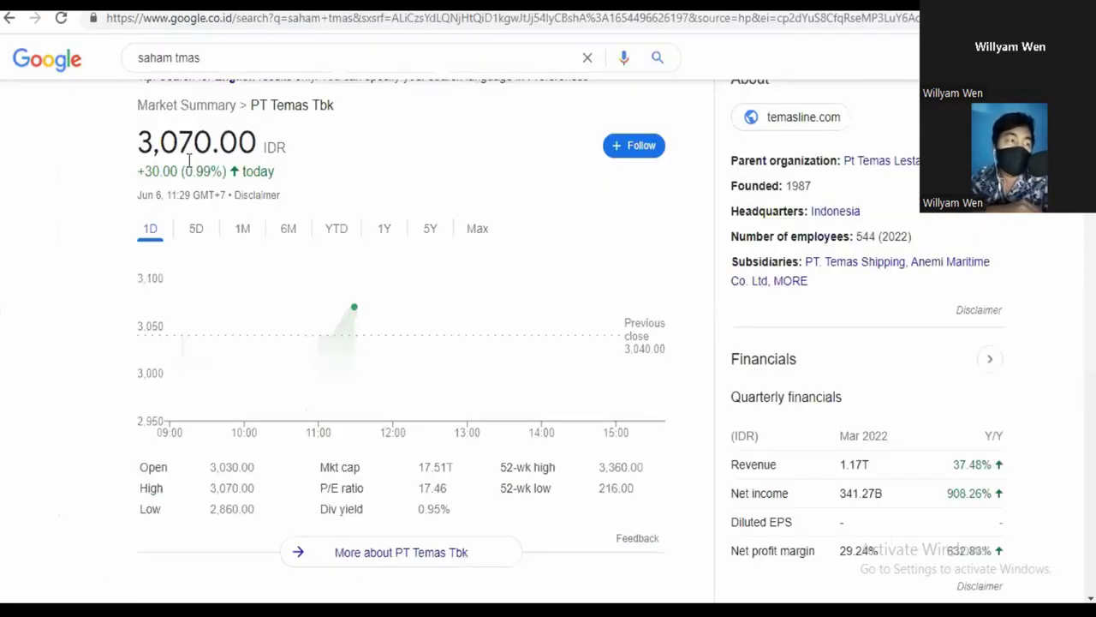
left_click_drag(139, 138, 267, 153)
left_click(338, 150)
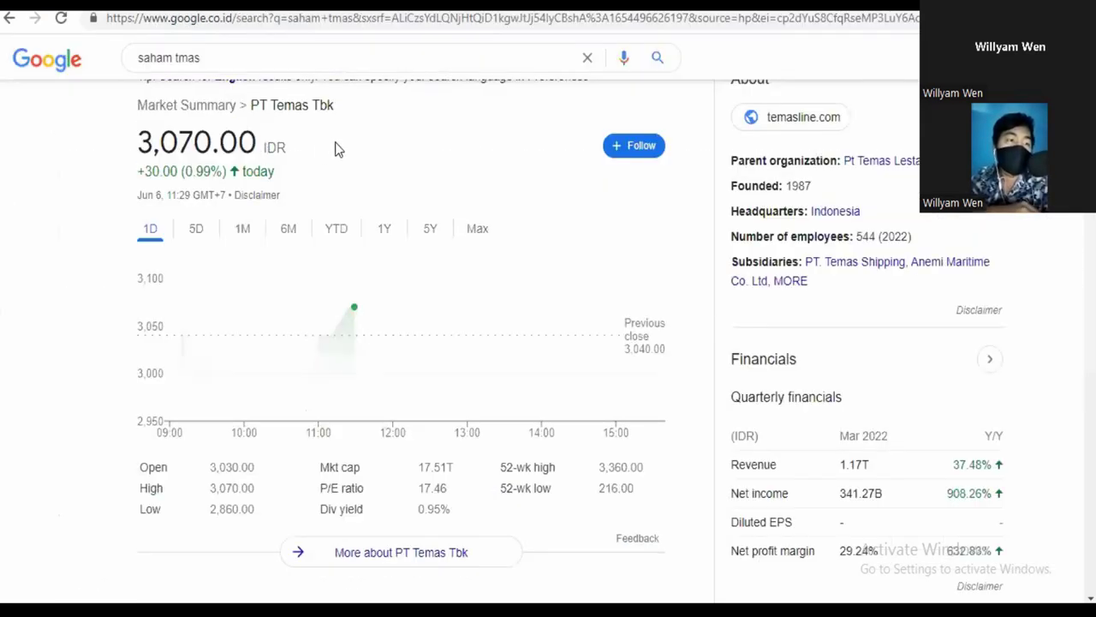
left_click(485, 245)
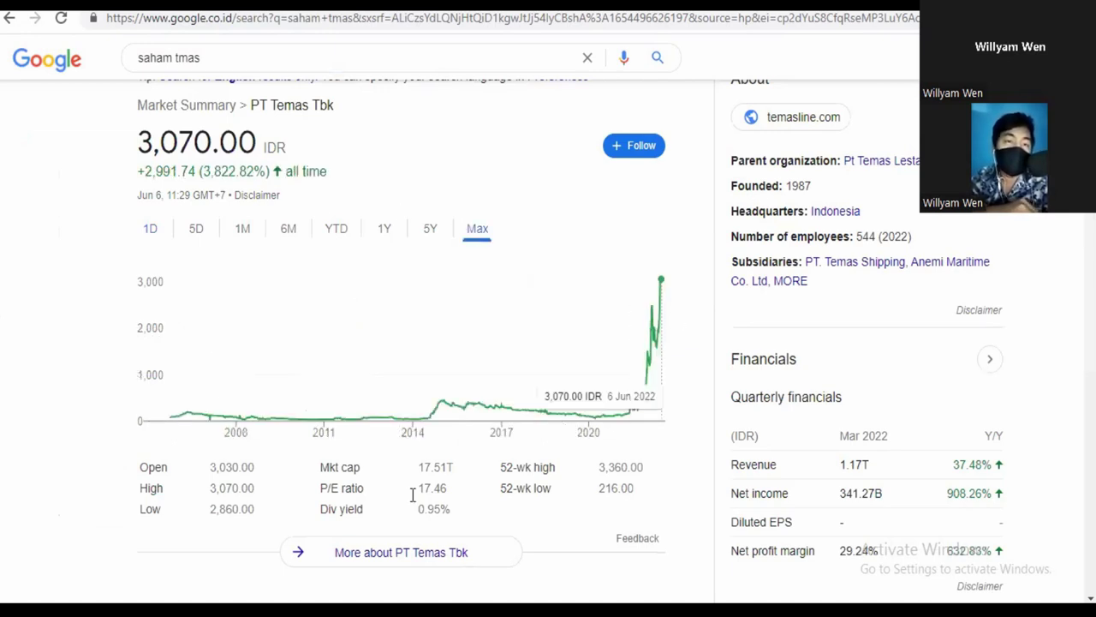
- Switch to the Excel workbook, review the opening sections of the TMAS sheet, and briefly view the NELY sheet
key("alt+Tab")
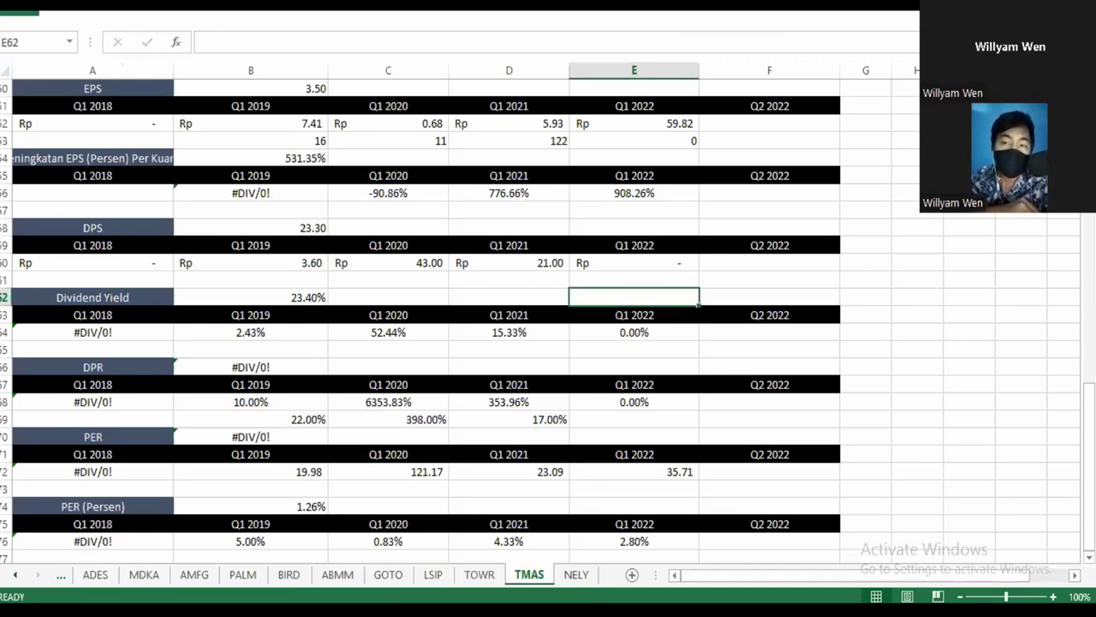
scroll(548, 317, "up", 12)
scroll(548, 317, "up", 8)
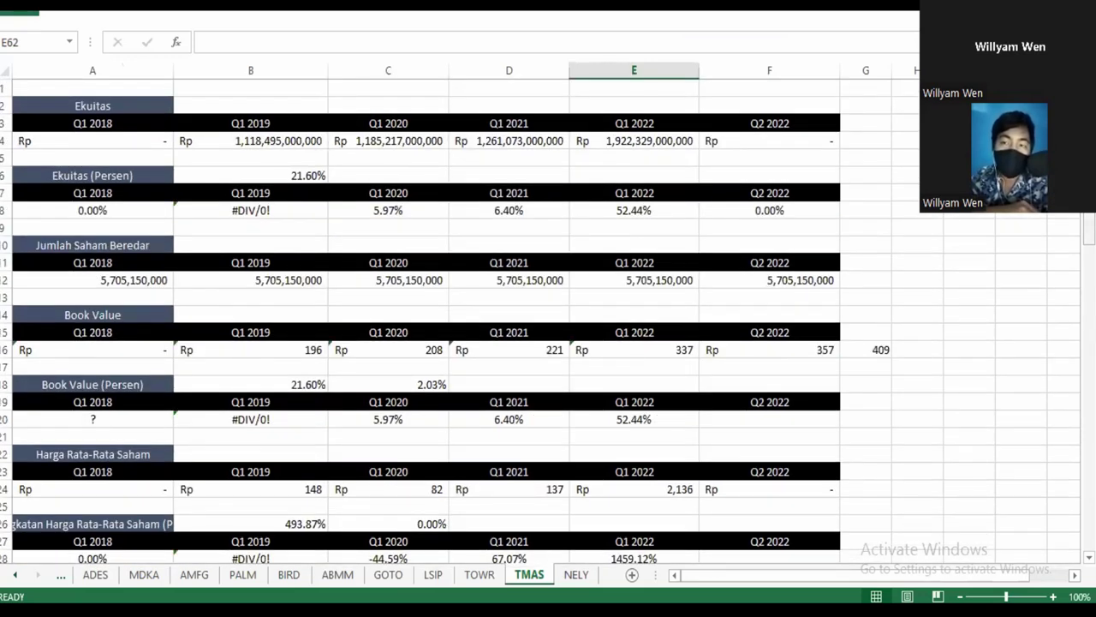
scroll(548, 321, "down", 1)
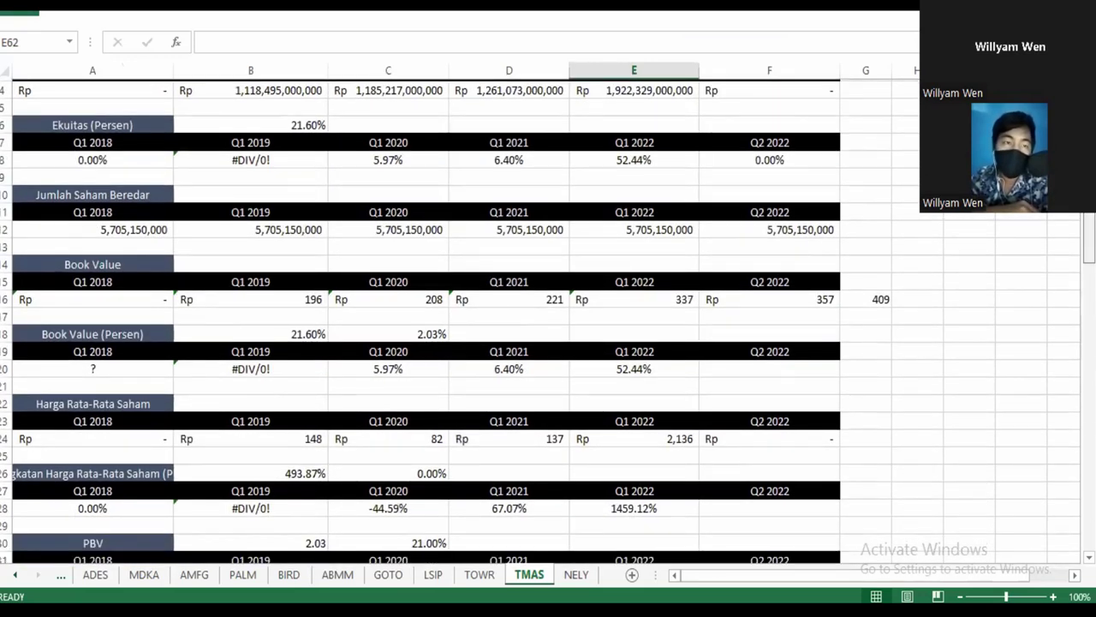
scroll(548, 320, "down", 1)
scroll(548, 320, "up", 2)
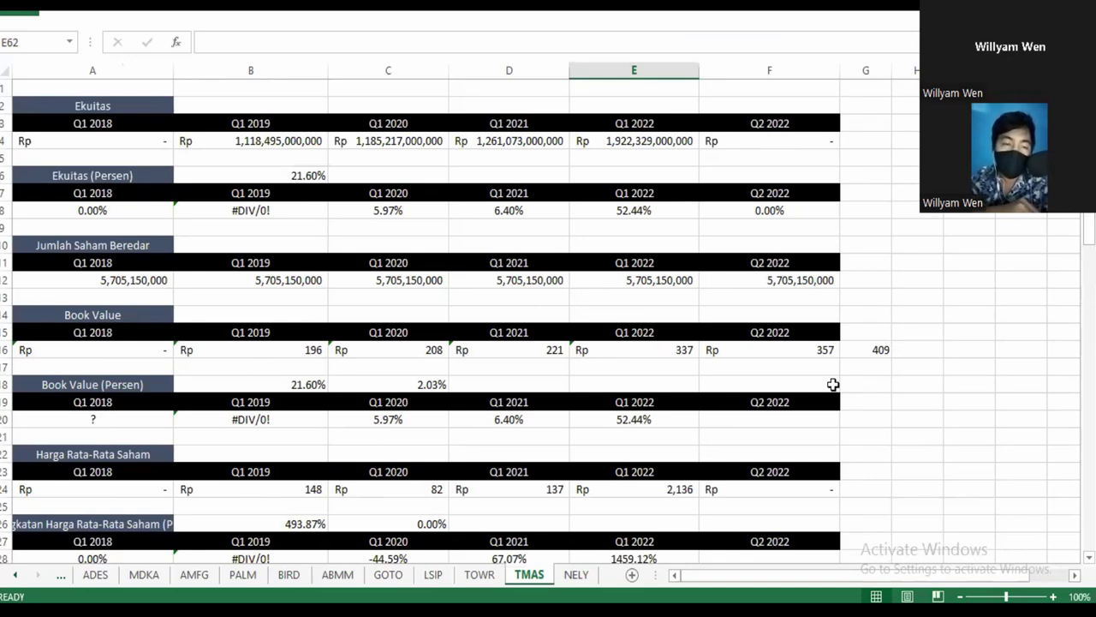
left_click(574, 575)
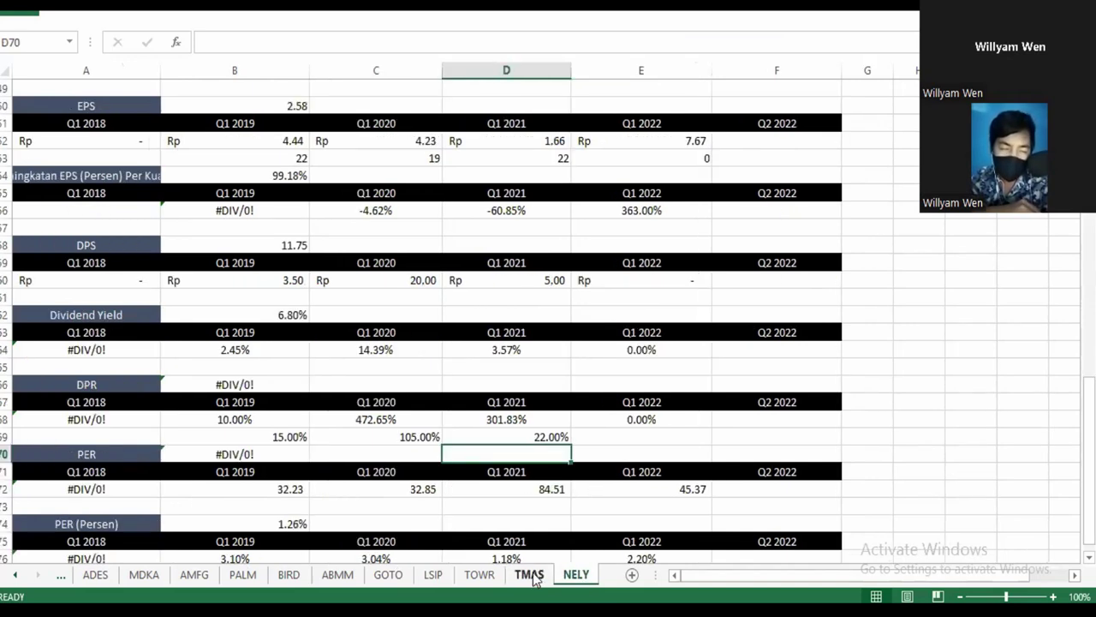
left_click(531, 575)
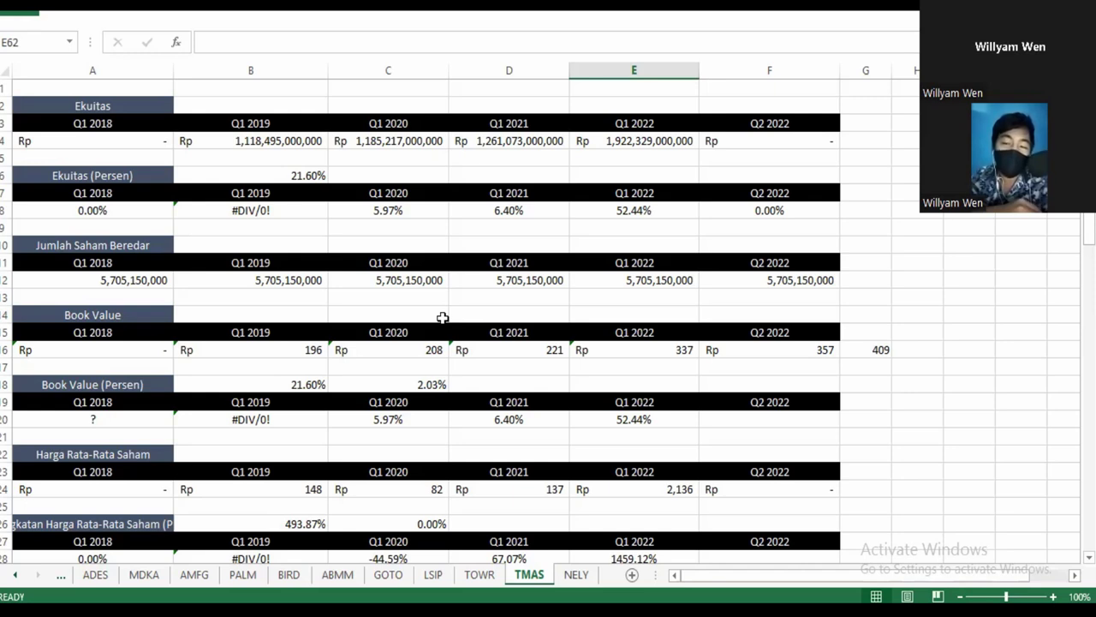
- Compare the Q1 2021 and Q1 2022 equity figures in the Ekuitas row of the TMAS sheet
left_click(509, 168)
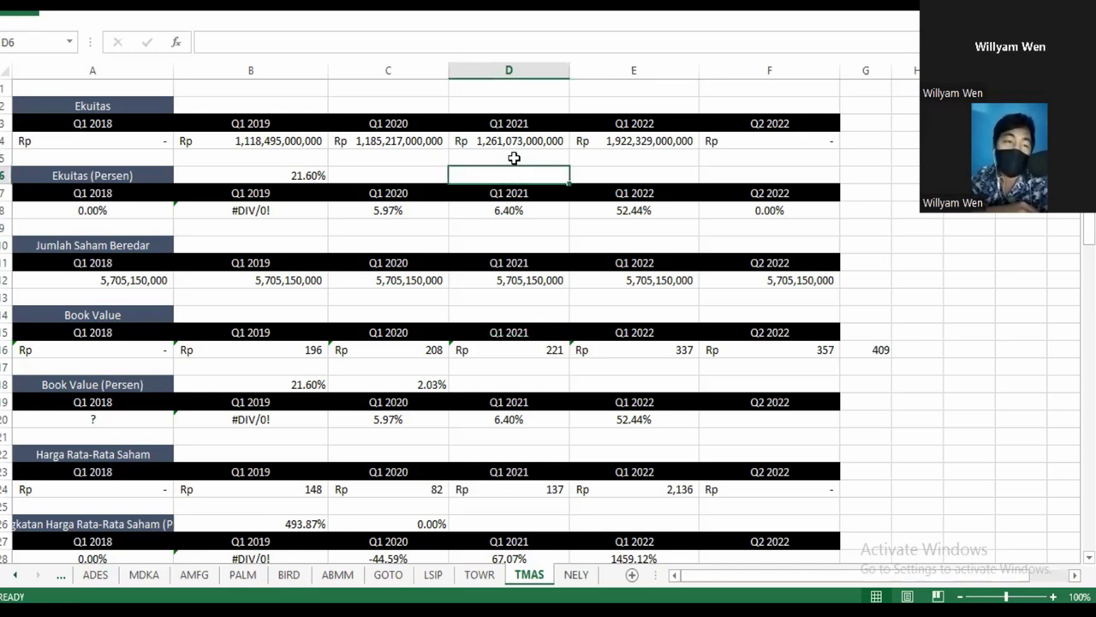
left_click(514, 158)
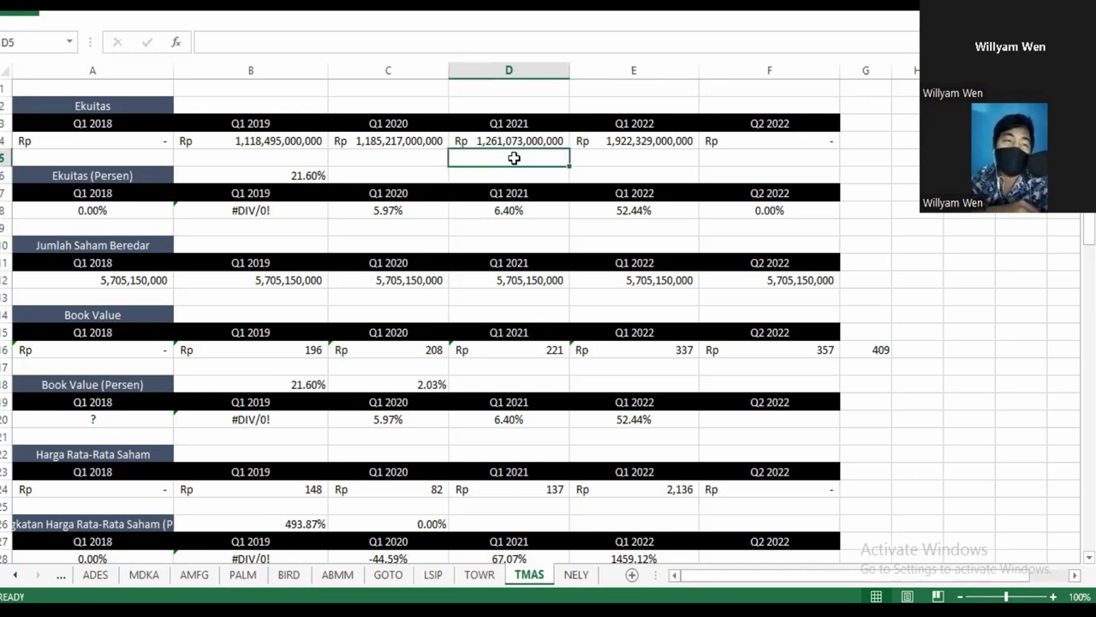
left_click(604, 143)
left_click(616, 161)
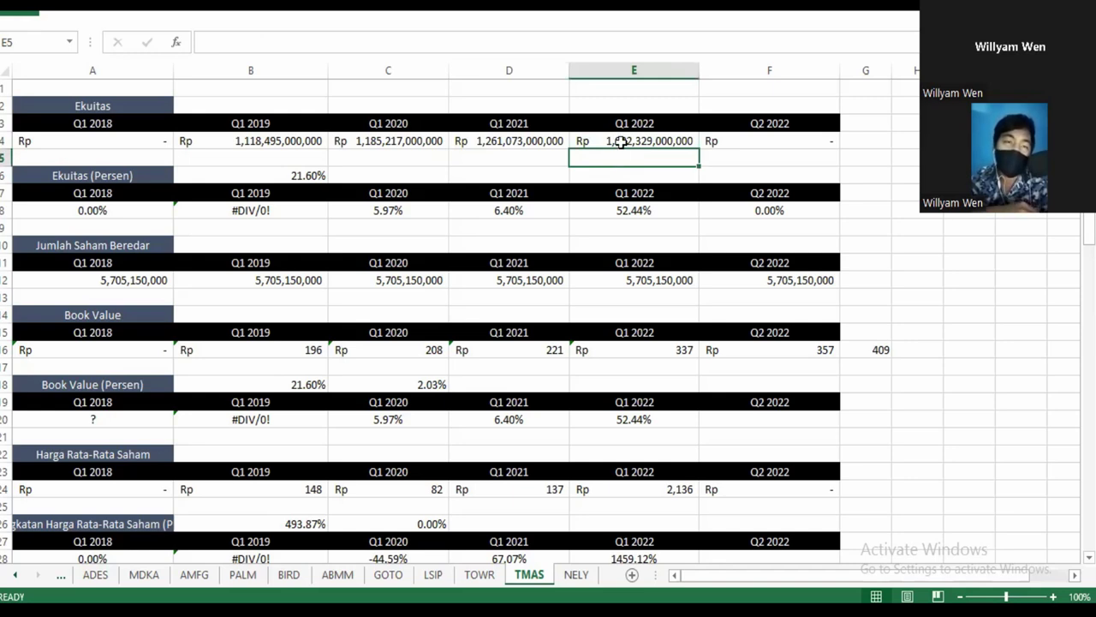
left_click(621, 143)
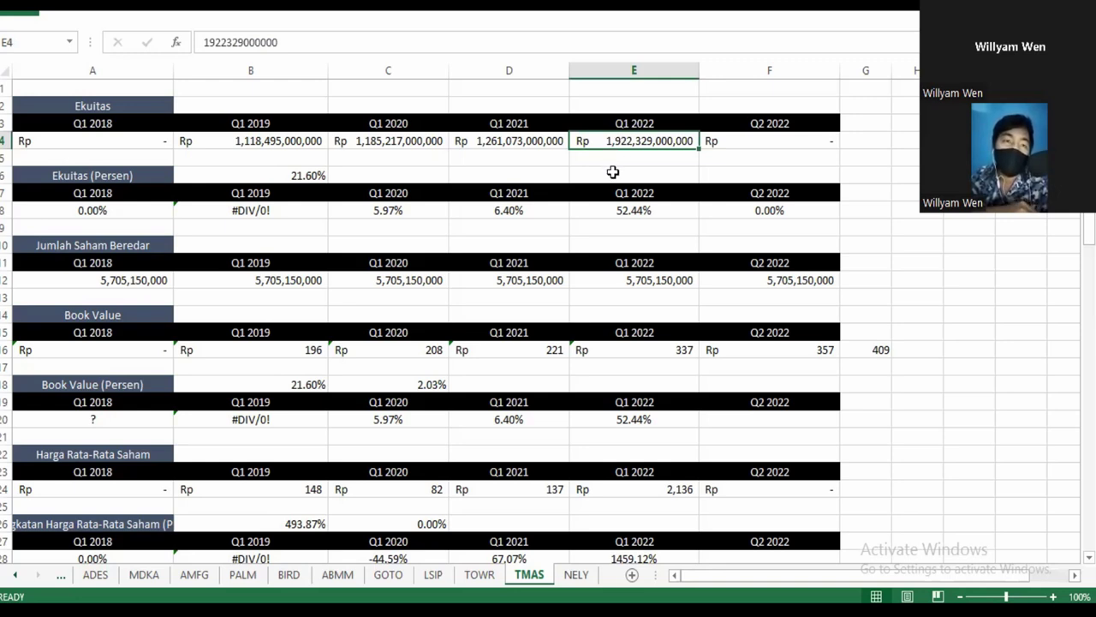
left_click(612, 173)
left_click(618, 158)
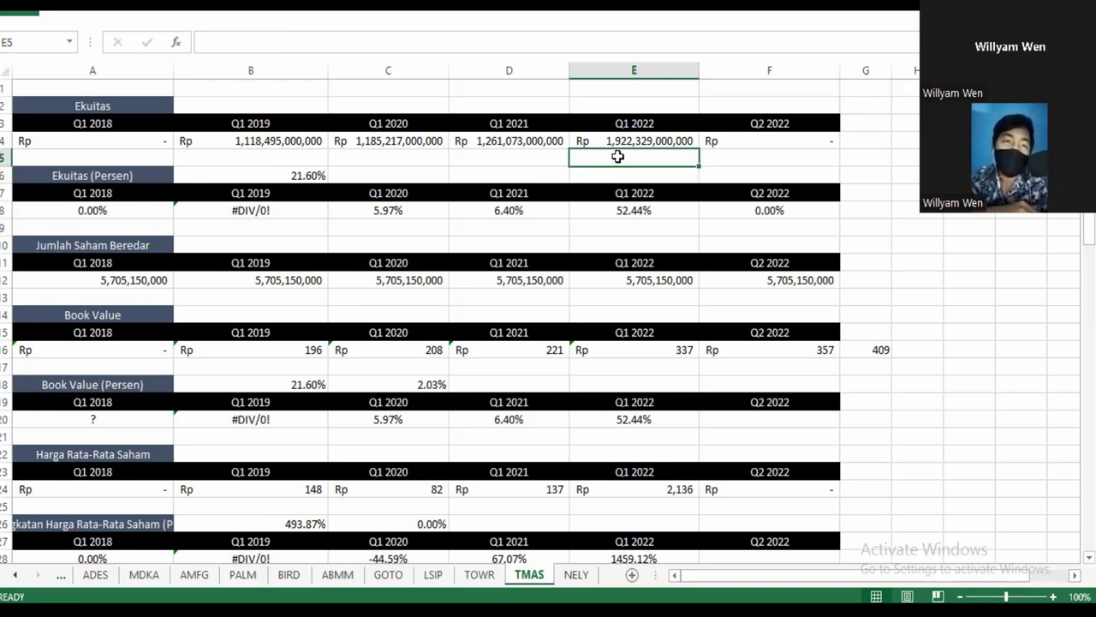
left_click(549, 157)
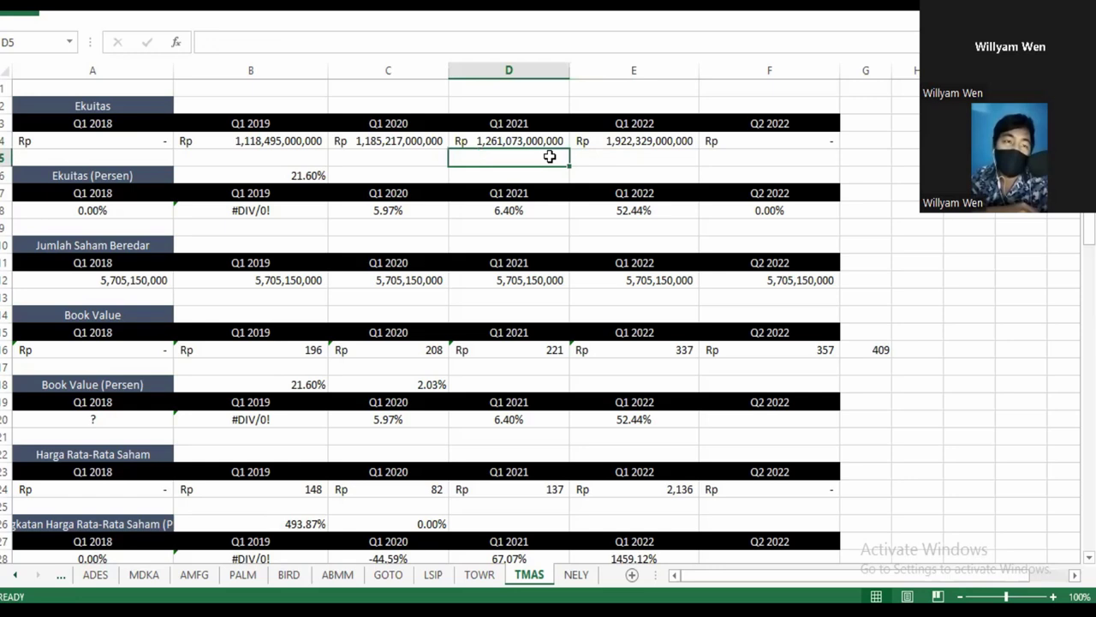
left_click(597, 154)
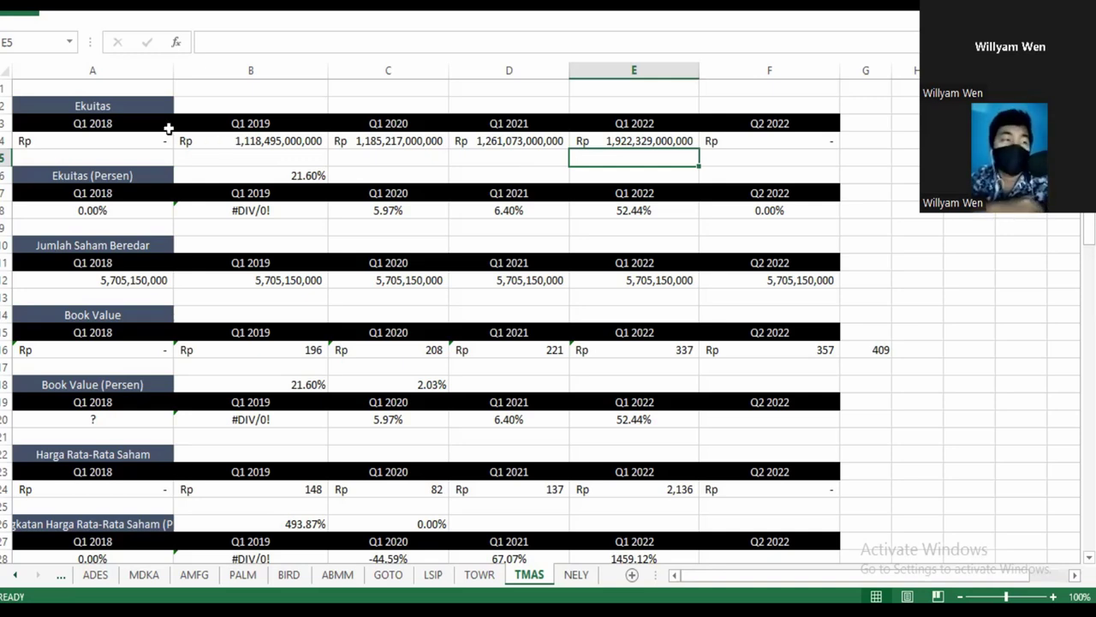
- Examine the equity figures from Q1 2019 to Q1 2022 together with their growth formulas in the Ekuitas (Persen) row
left_click(247, 142)
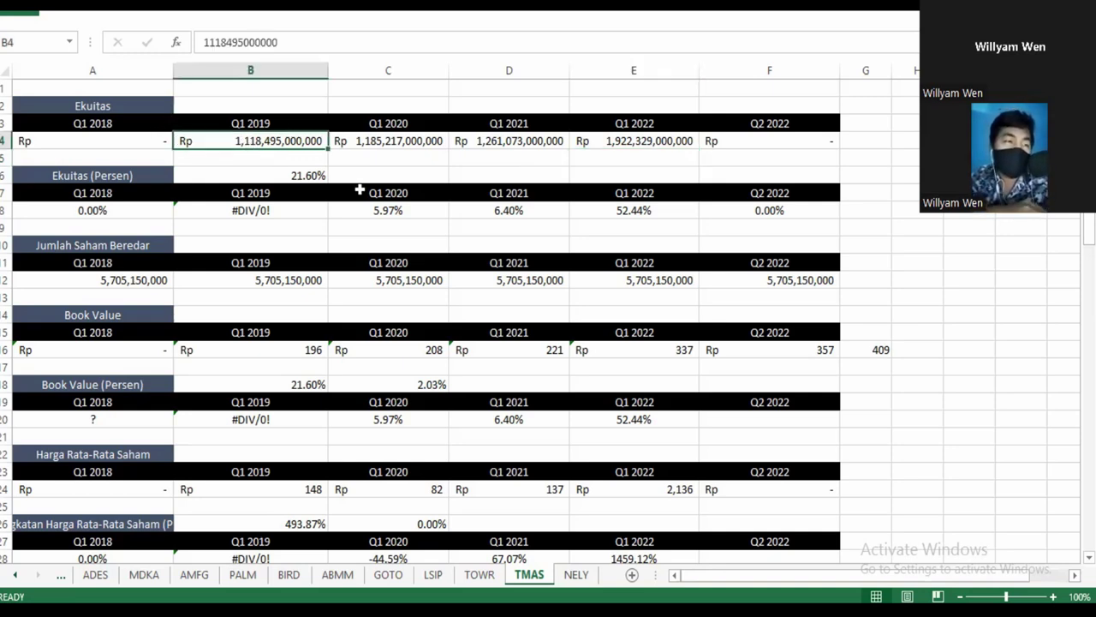
left_click(410, 141)
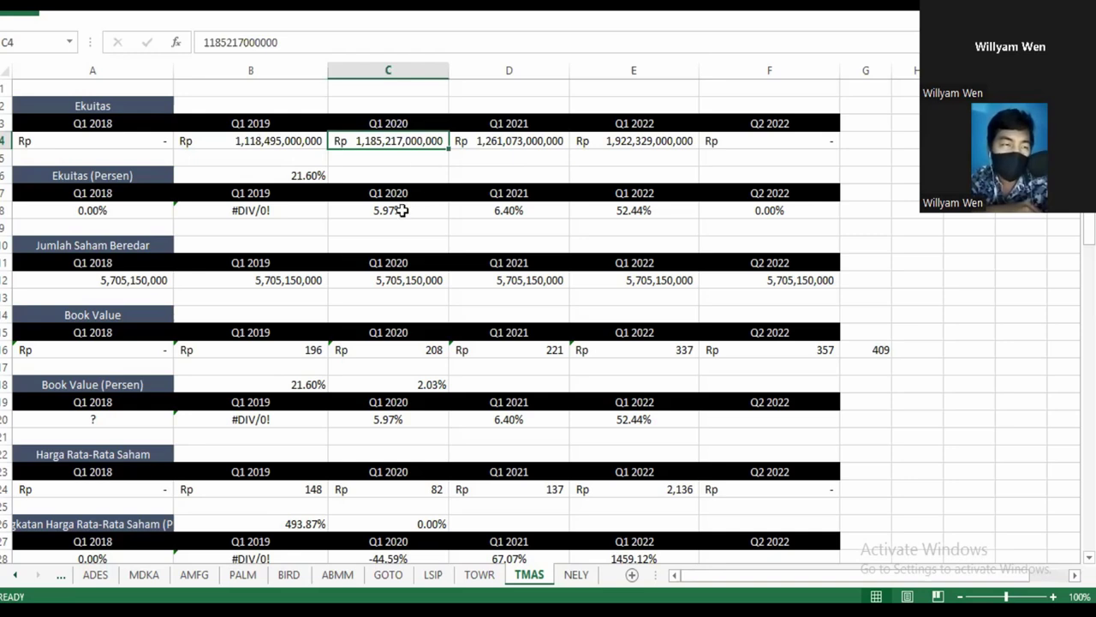
left_click(402, 210)
left_click(507, 142)
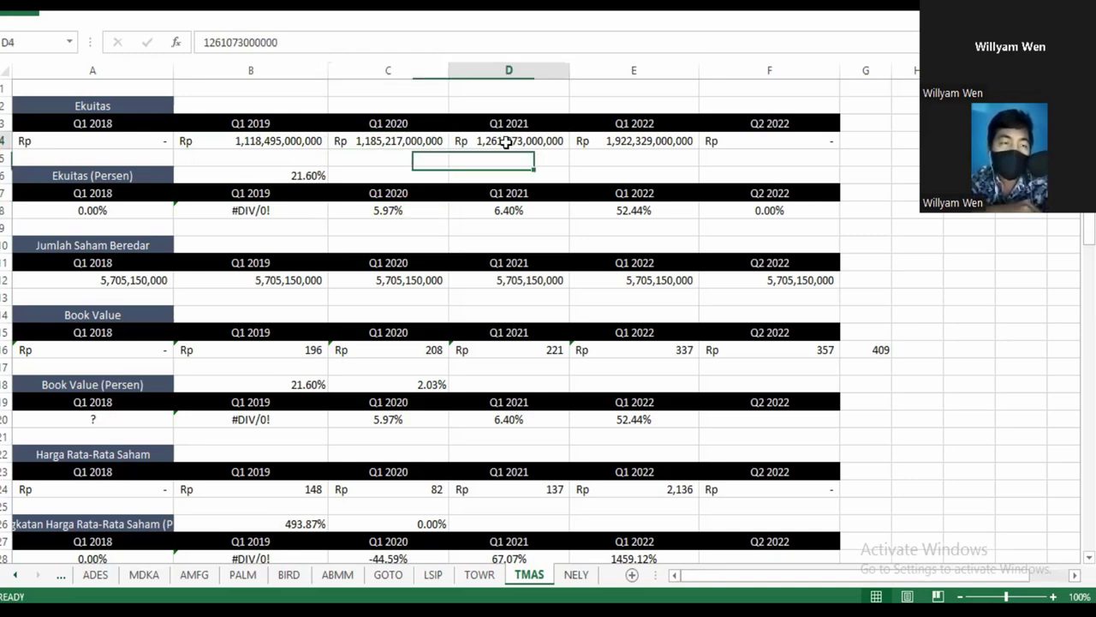
left_click(527, 211)
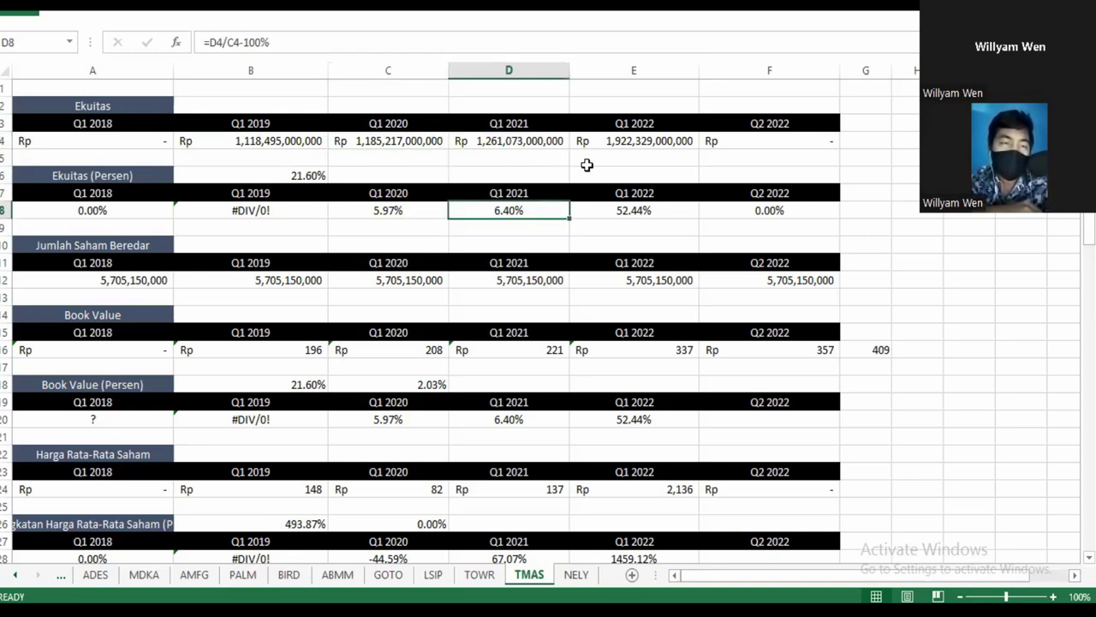
left_click(614, 142)
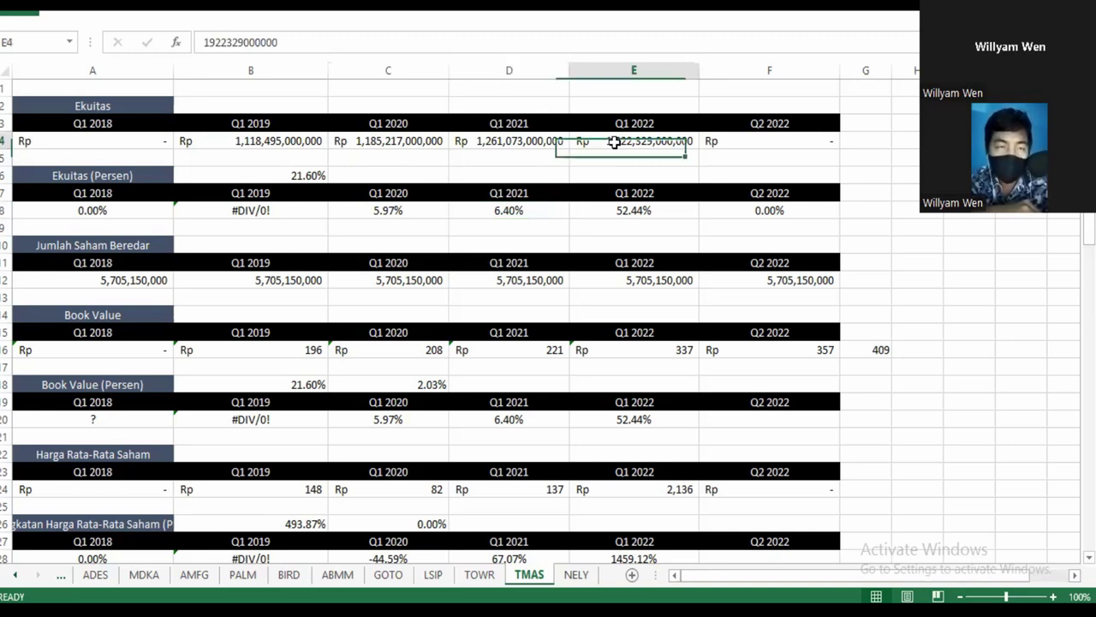
left_click(631, 211)
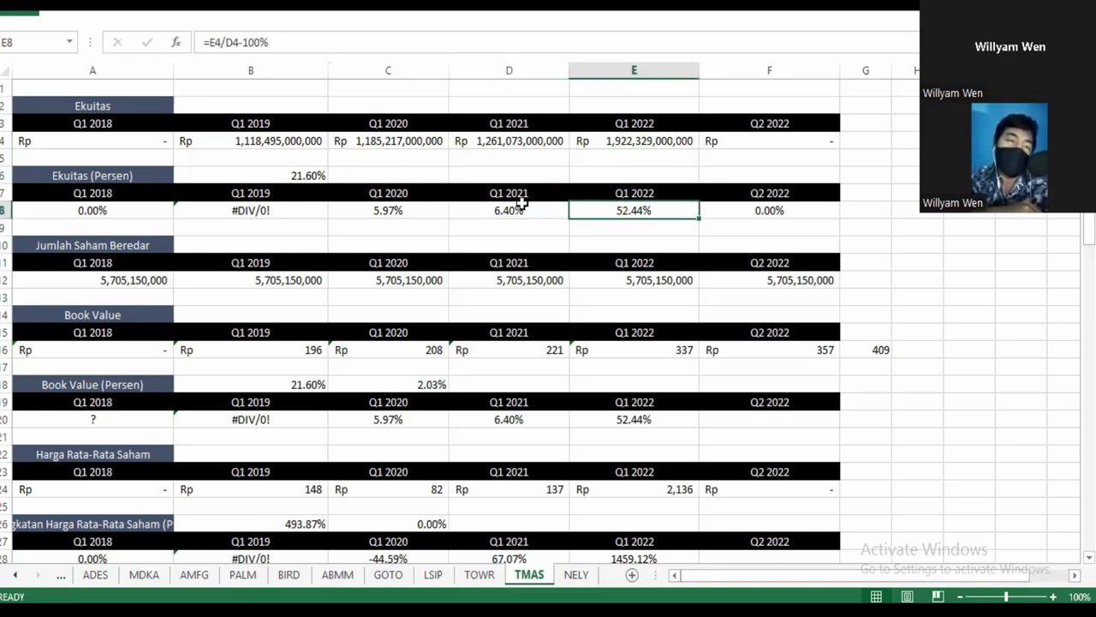
left_click(519, 205)
left_click(634, 211)
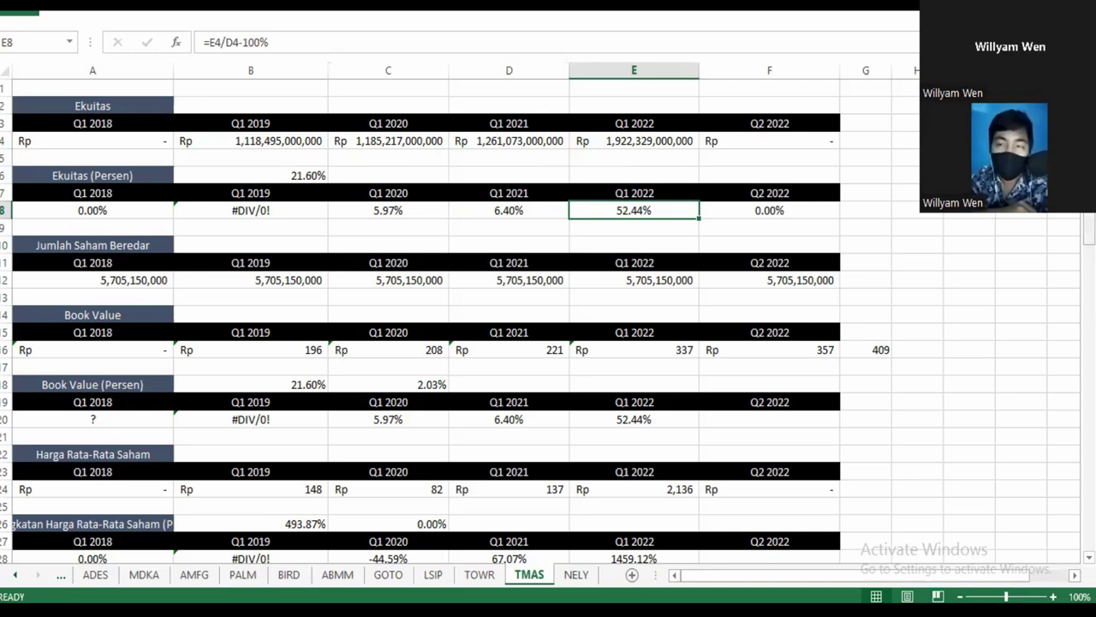
- Check the Q1 2022 Jumlah Saham Beredar figure and compare the Book Value figures from Q1 2019 to Q1 2022
scroll(548, 321, "down", 4)
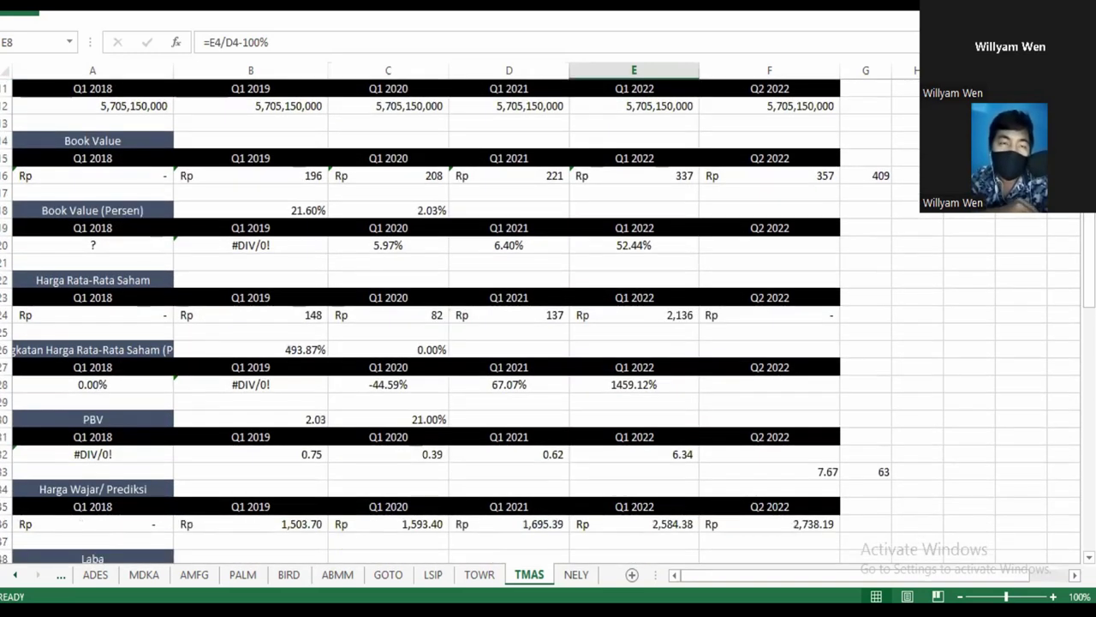
left_click(658, 106)
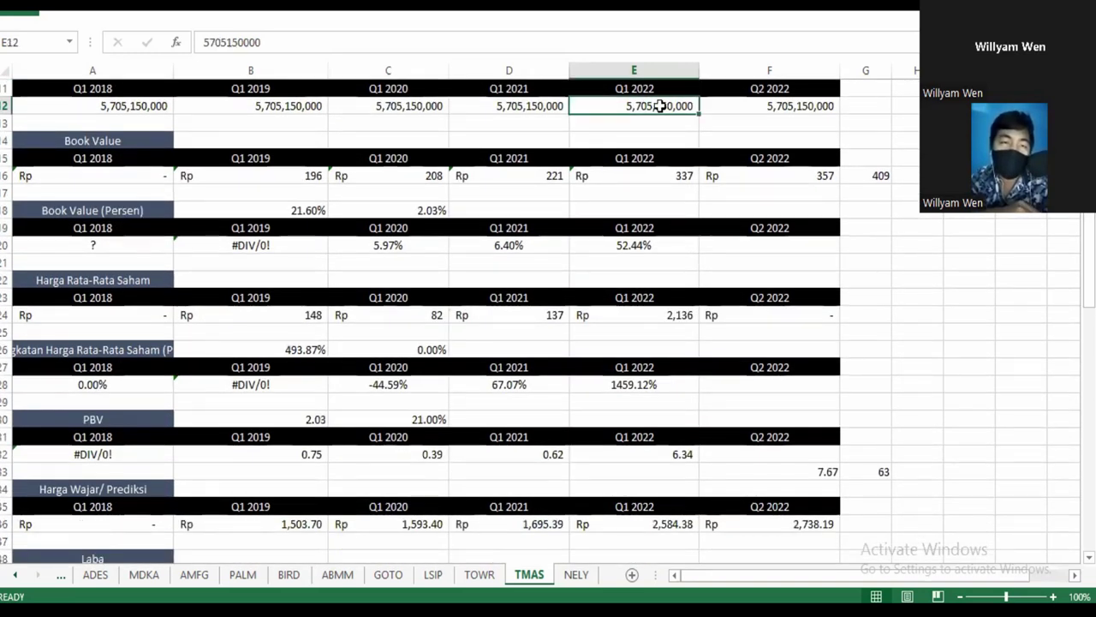
left_click(315, 177)
left_click(433, 177)
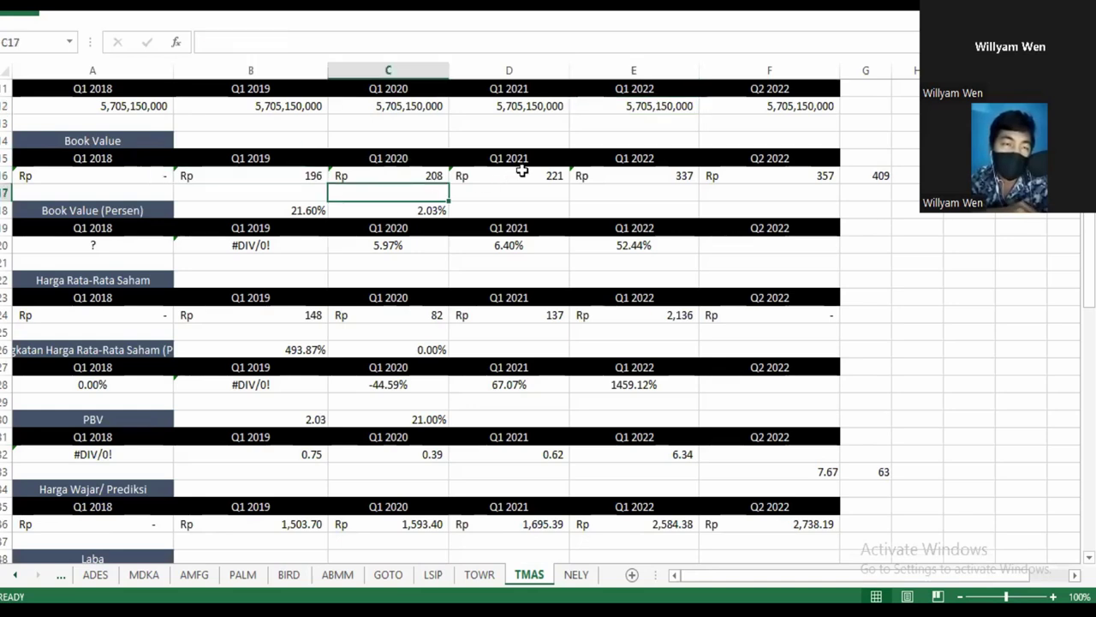
left_click(522, 174)
left_click(649, 171)
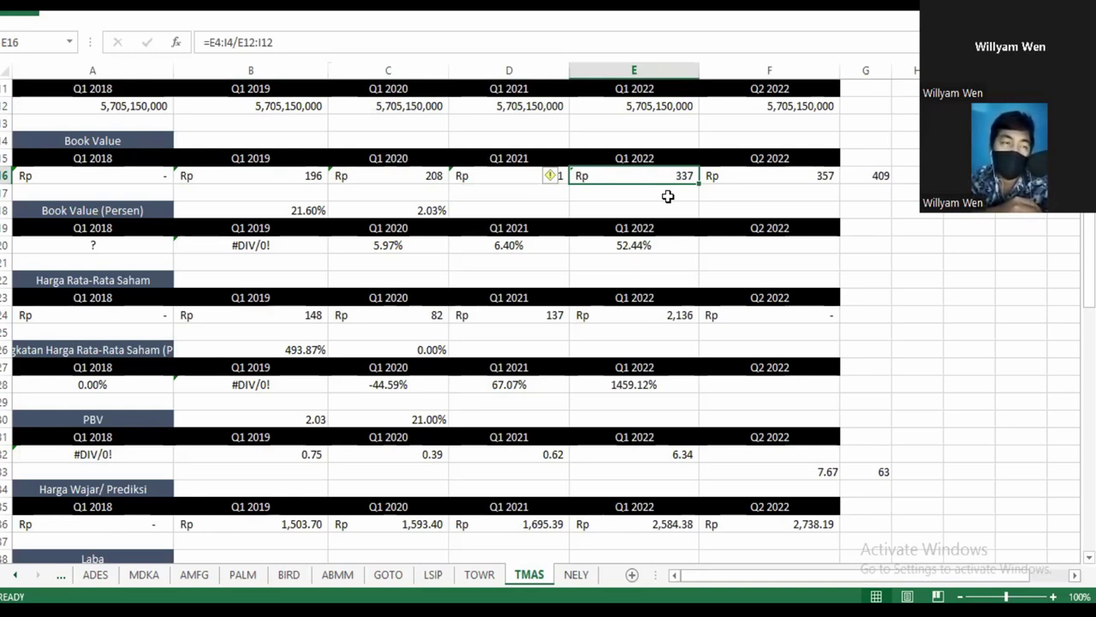
- Examine the average growth formula beside Book Value (Persen) against the Q1 2022 book value and the projection in G16
left_click(302, 211)
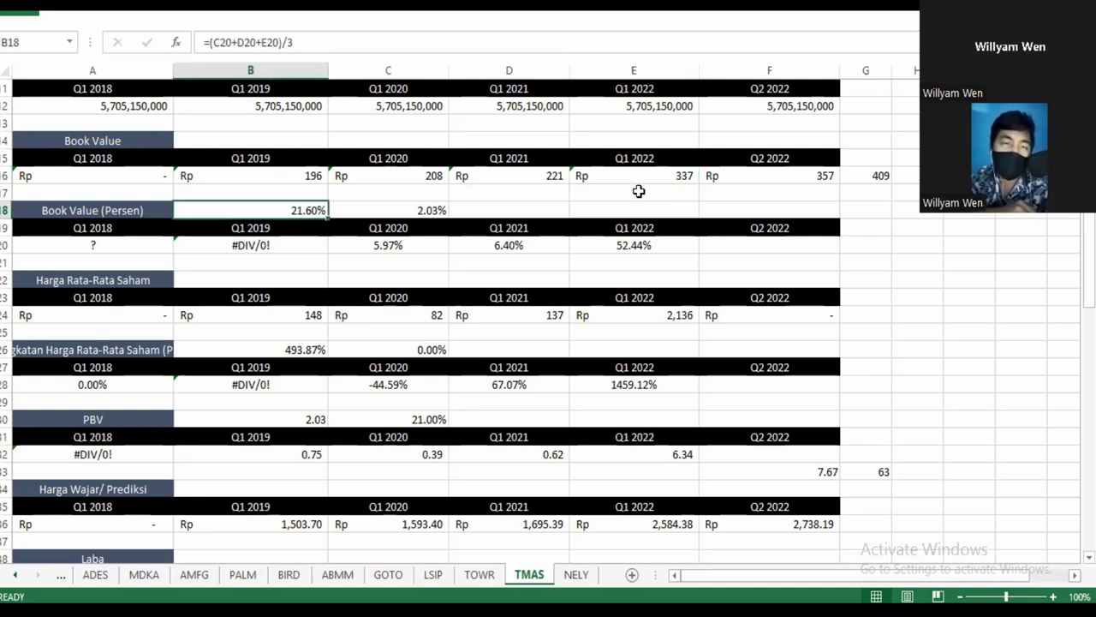
left_click(641, 178)
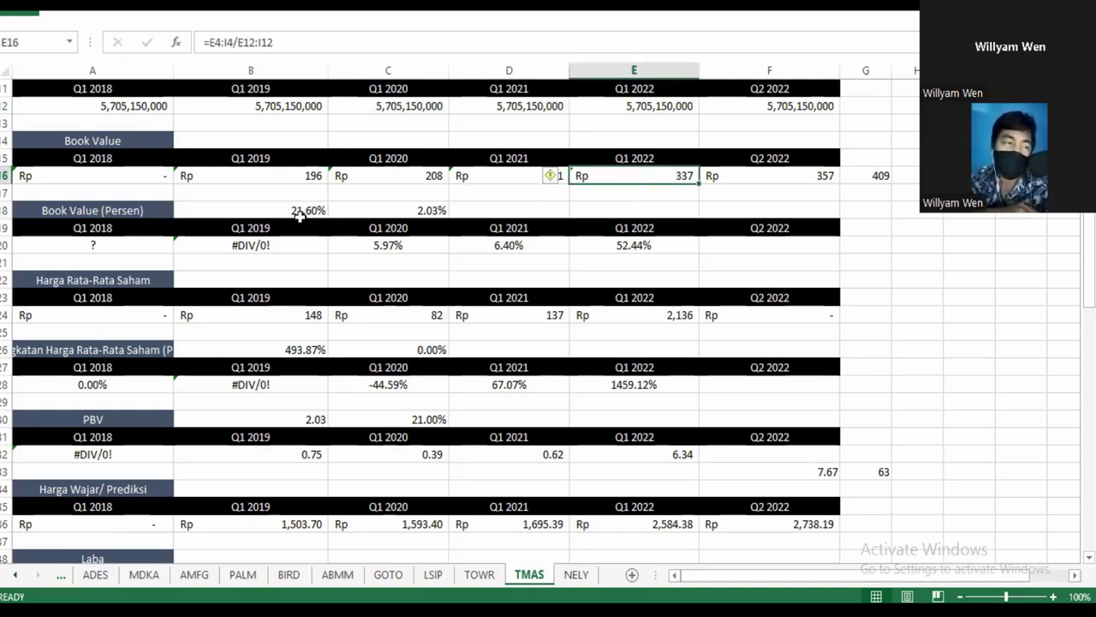
left_click(300, 215)
left_click(879, 178)
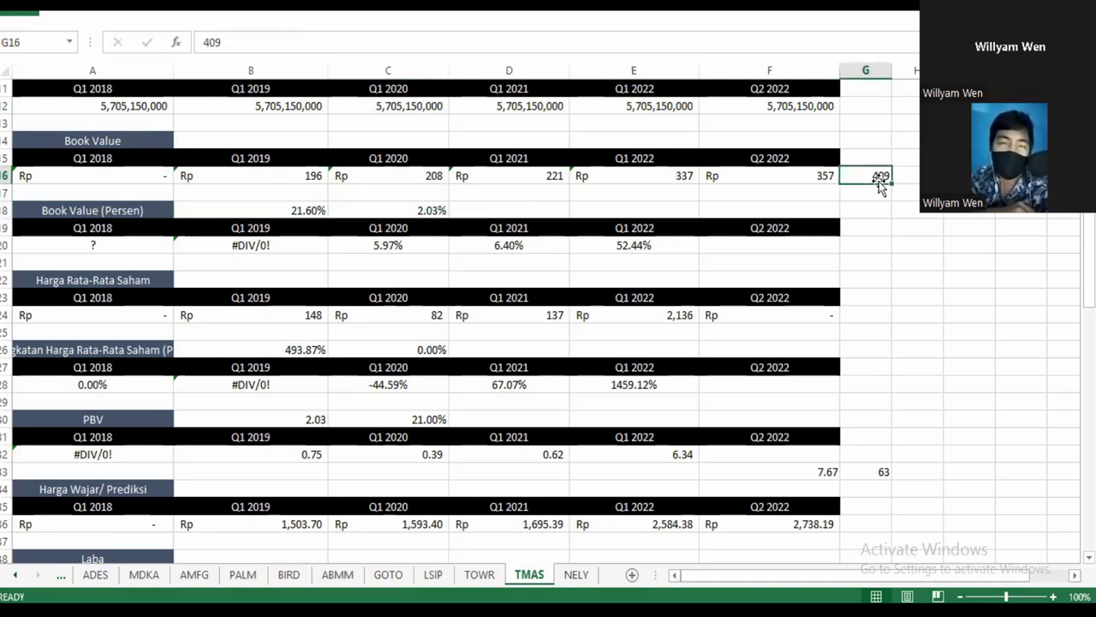
key("Left")
key("Left")
key("Right")
key("Right")
- Compare the growth rate in C18 with the Q1 2022 and Q2 2022 book values
left_click(425, 220)
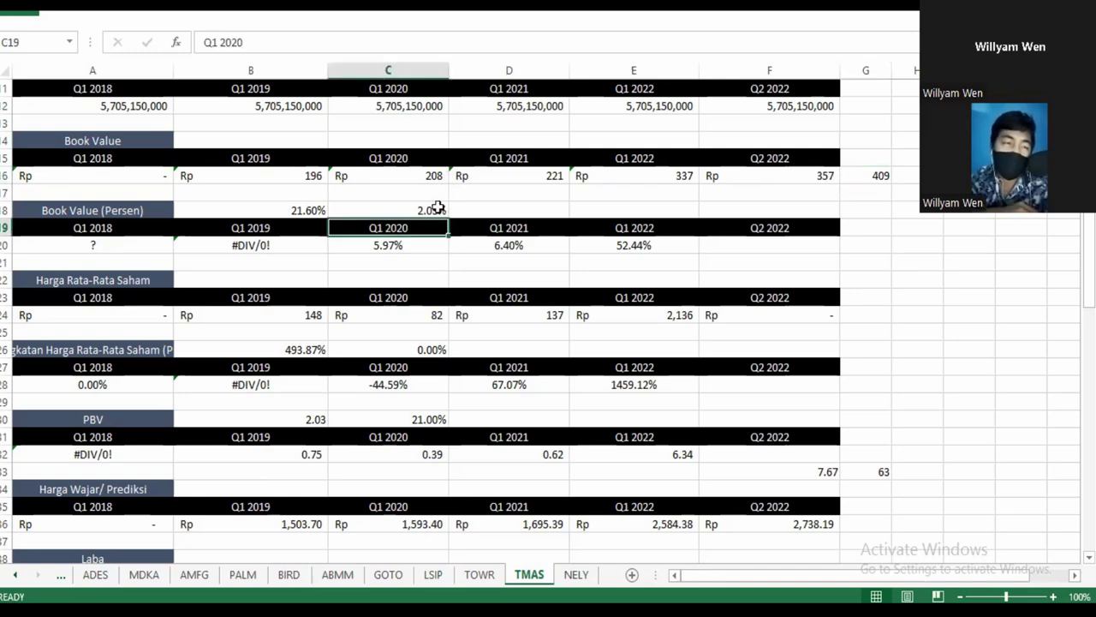
left_click(438, 207)
left_click(648, 174)
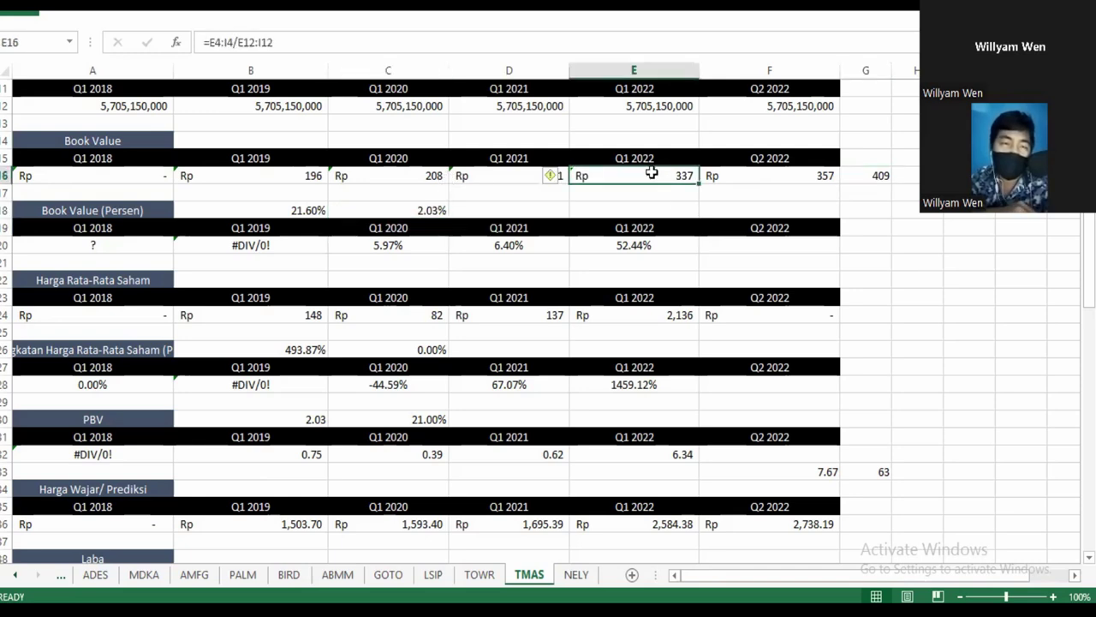
left_click(760, 176)
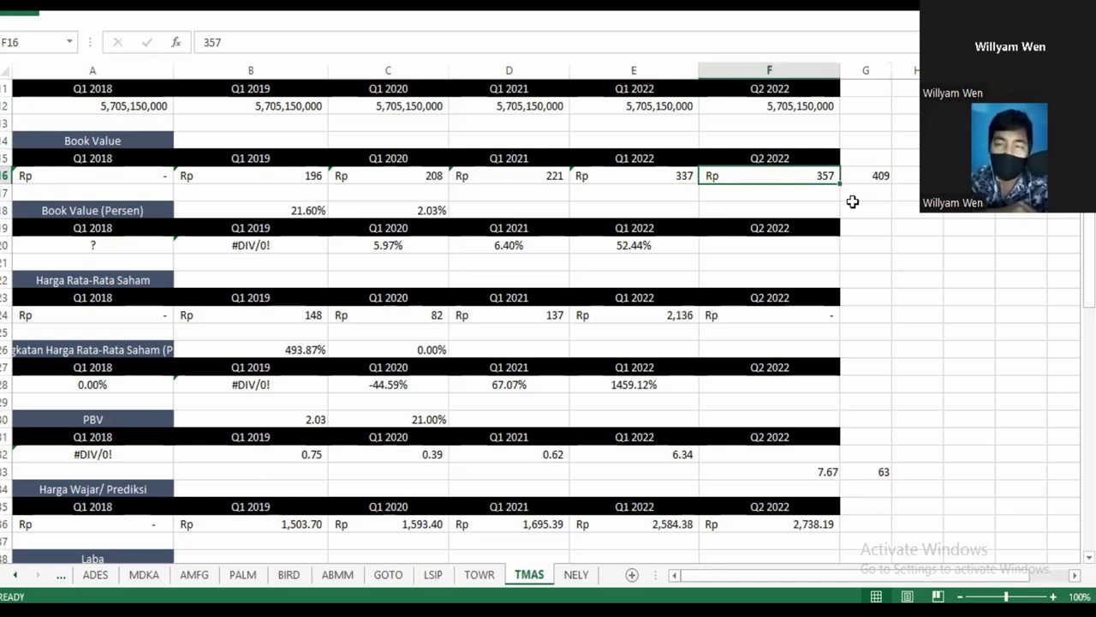
- Review the Harga Rata-Rata Saham figures from Q1 2019 to Q1 2022 and the average price growth below them
left_click_drag(1088, 244, 1089, 256)
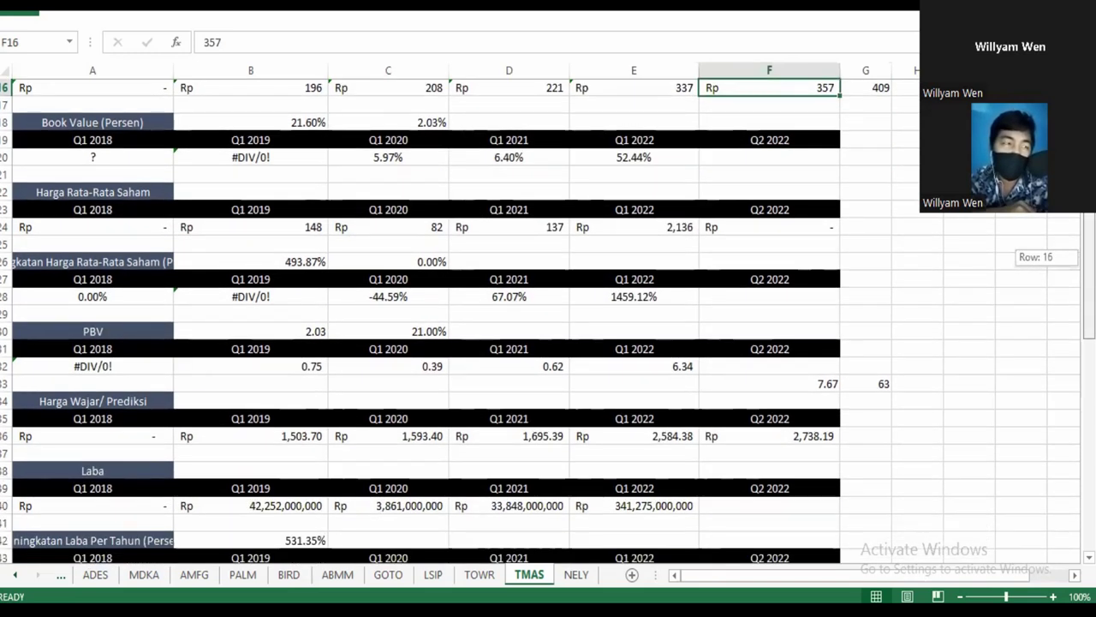
left_click_drag(1088, 256, 1089, 261)
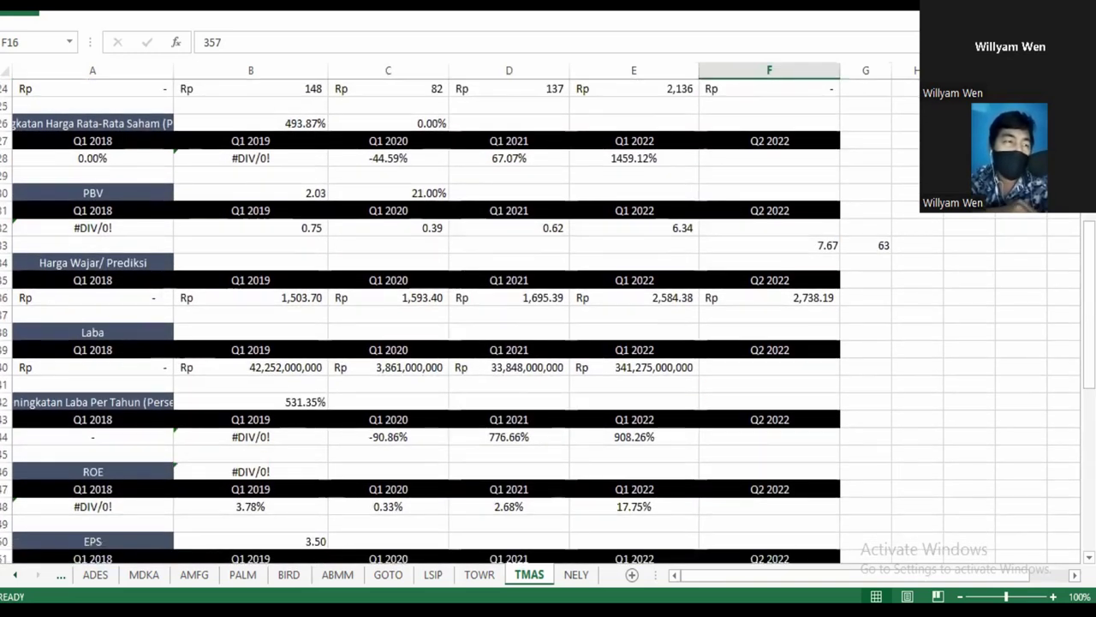
left_click(309, 93)
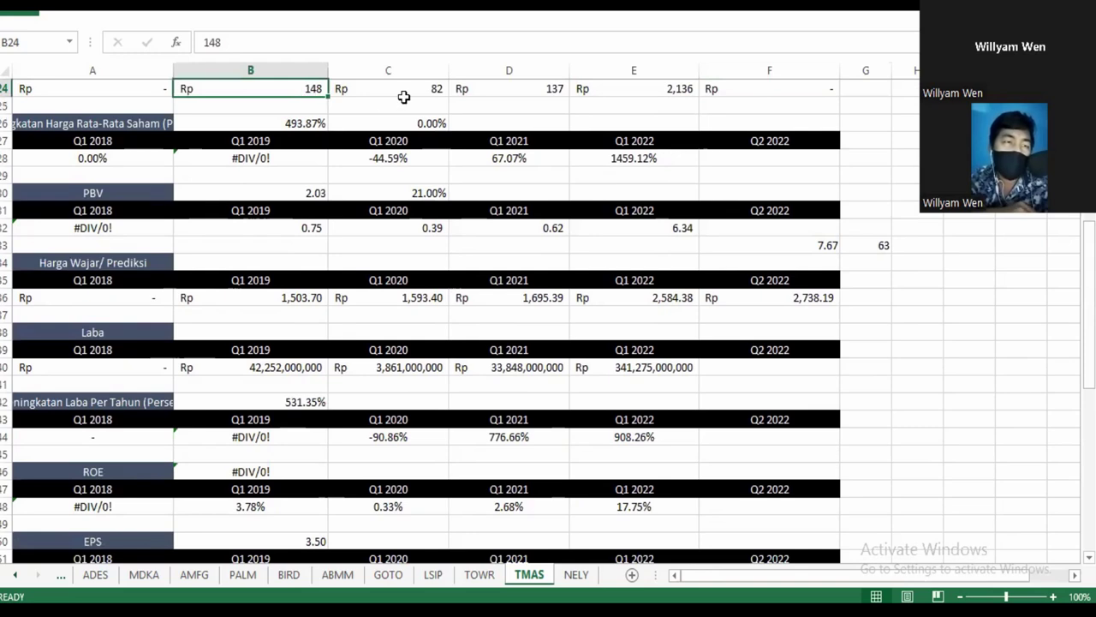
left_click(403, 99)
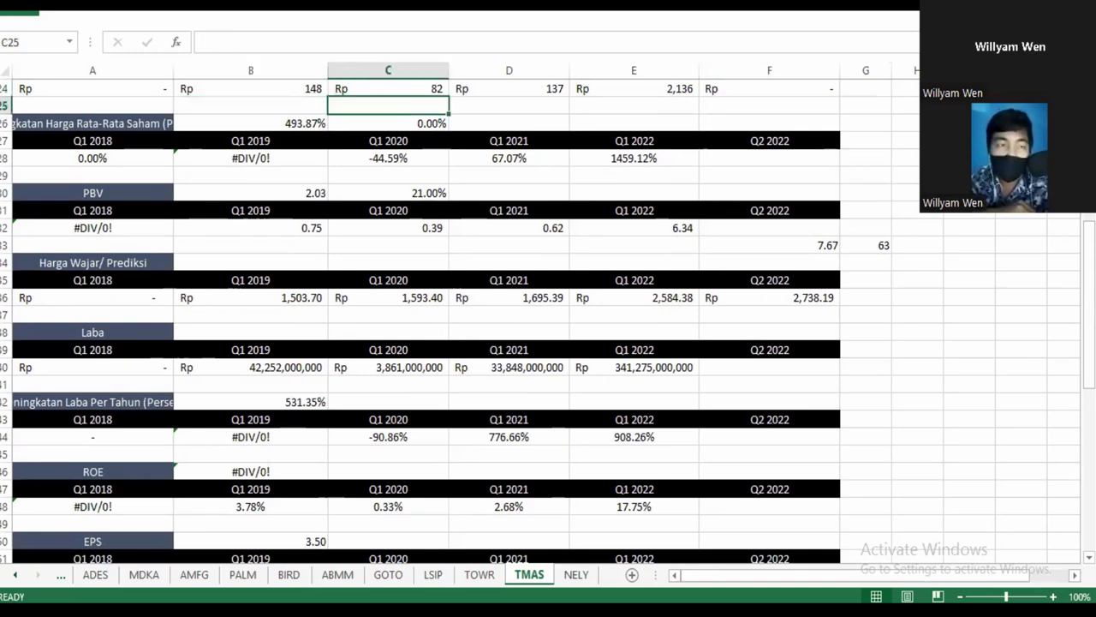
scroll(548, 321, "up", 1)
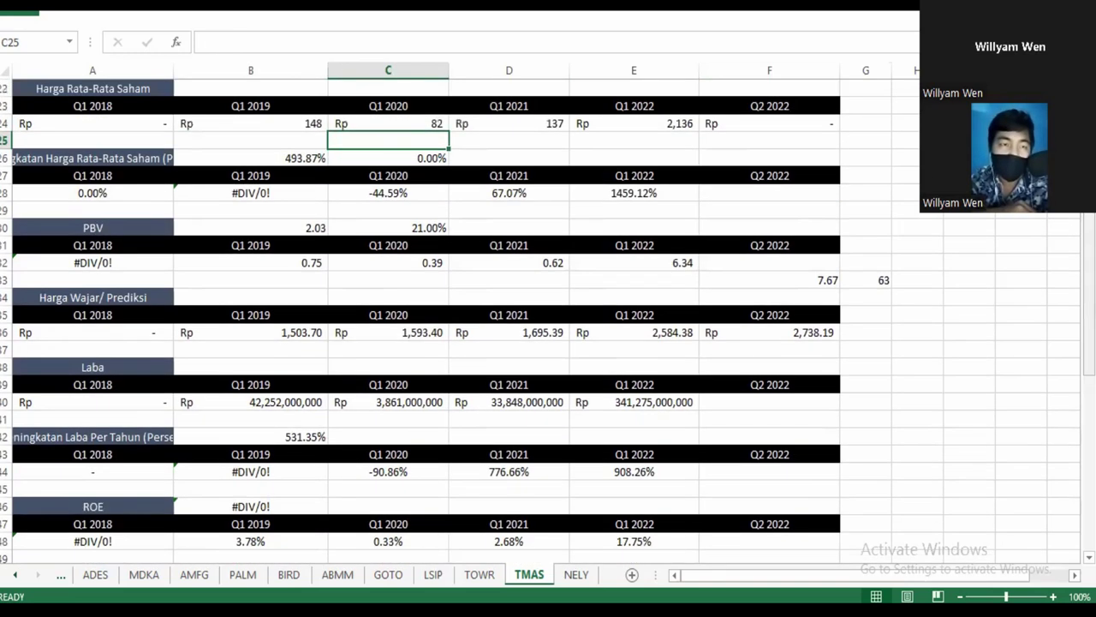
left_click(552, 140)
left_click(626, 126)
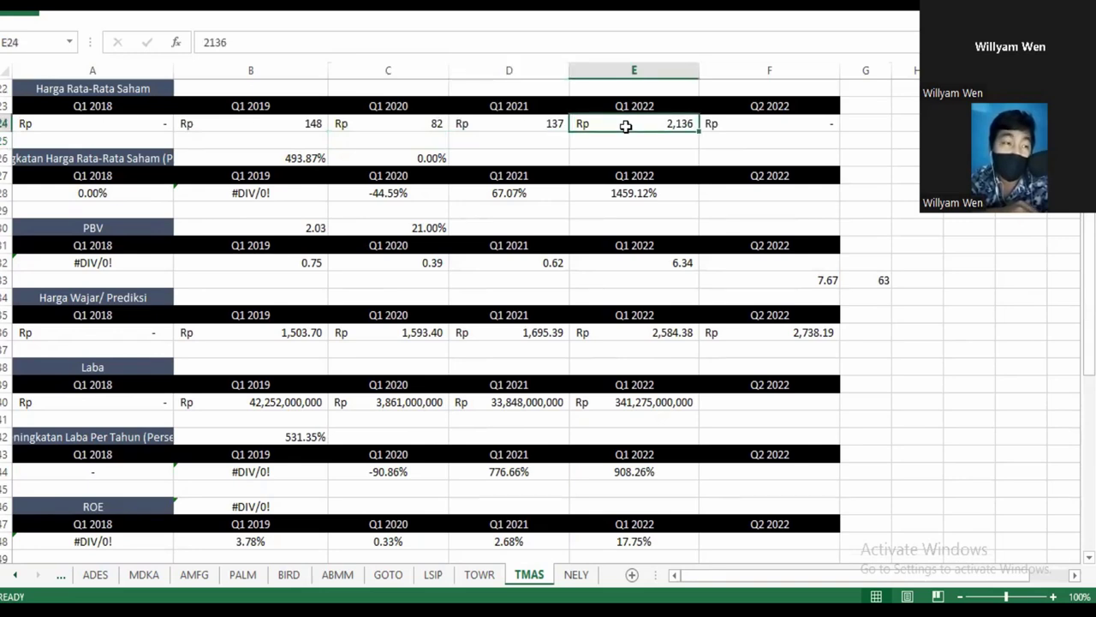
left_click(313, 161)
left_click(396, 171)
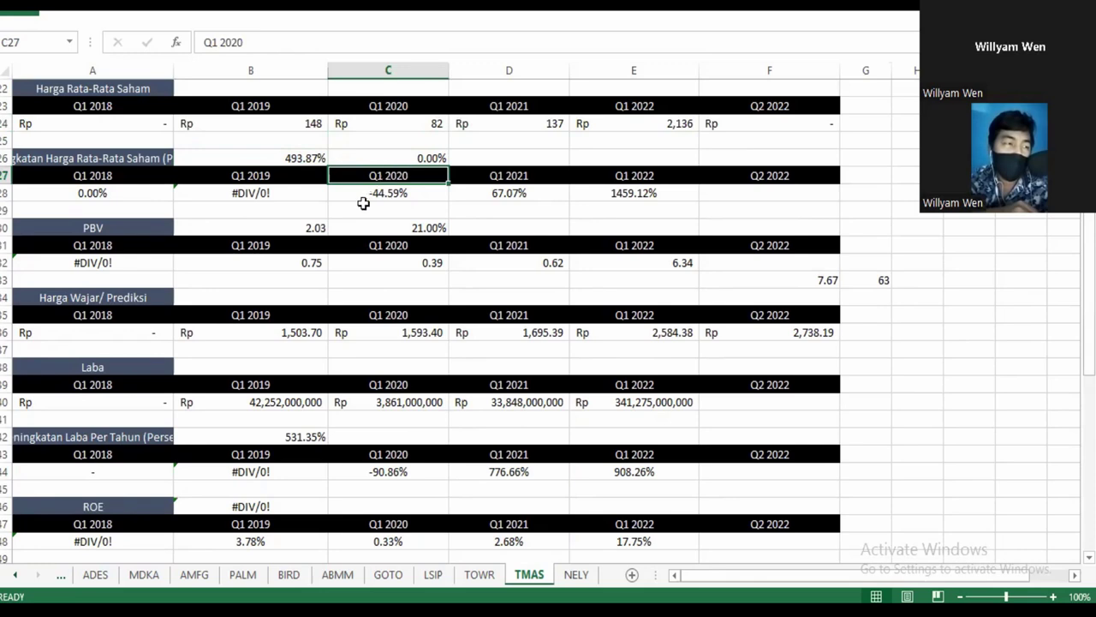
- Examine the PBV figures and formulas from Q1 2019 to Q1 2022 along with the projected PBV in F33
left_click(296, 262)
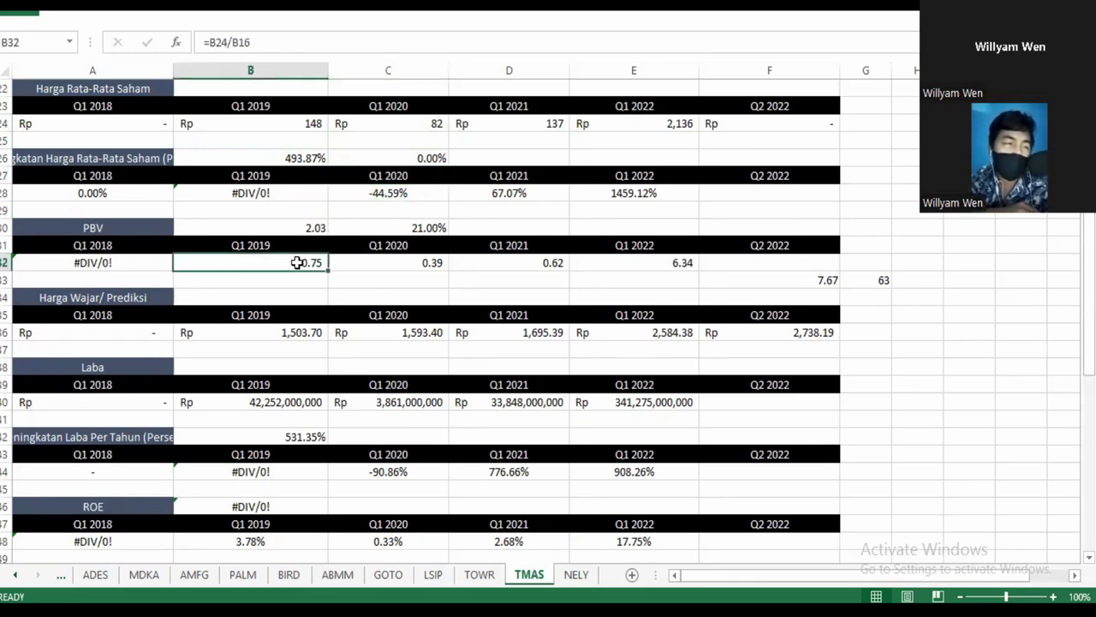
left_click(409, 260)
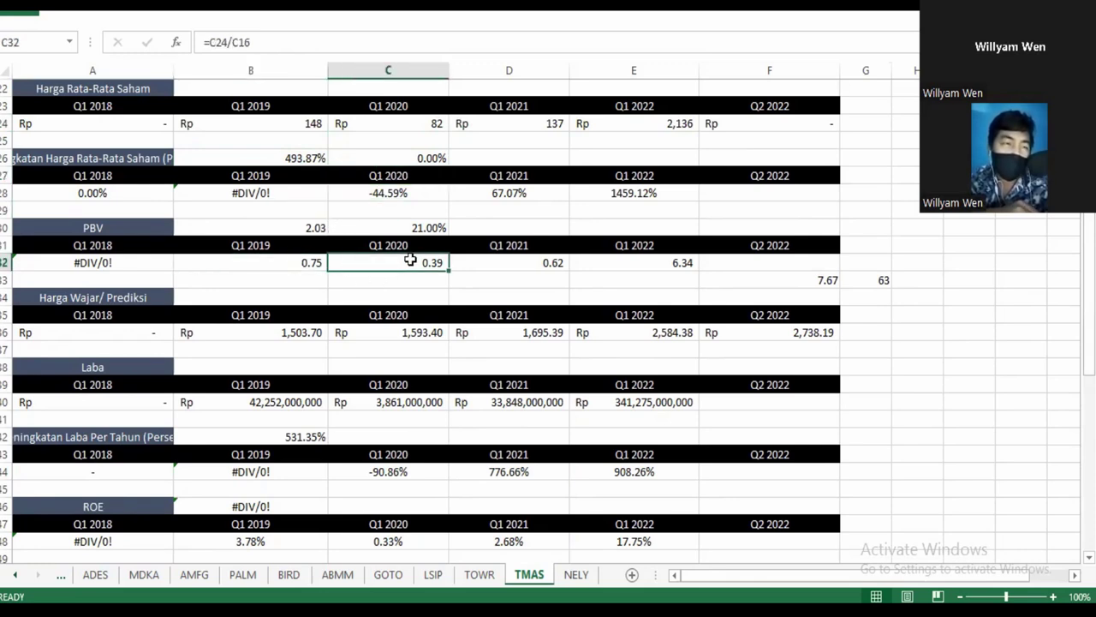
left_click(509, 268)
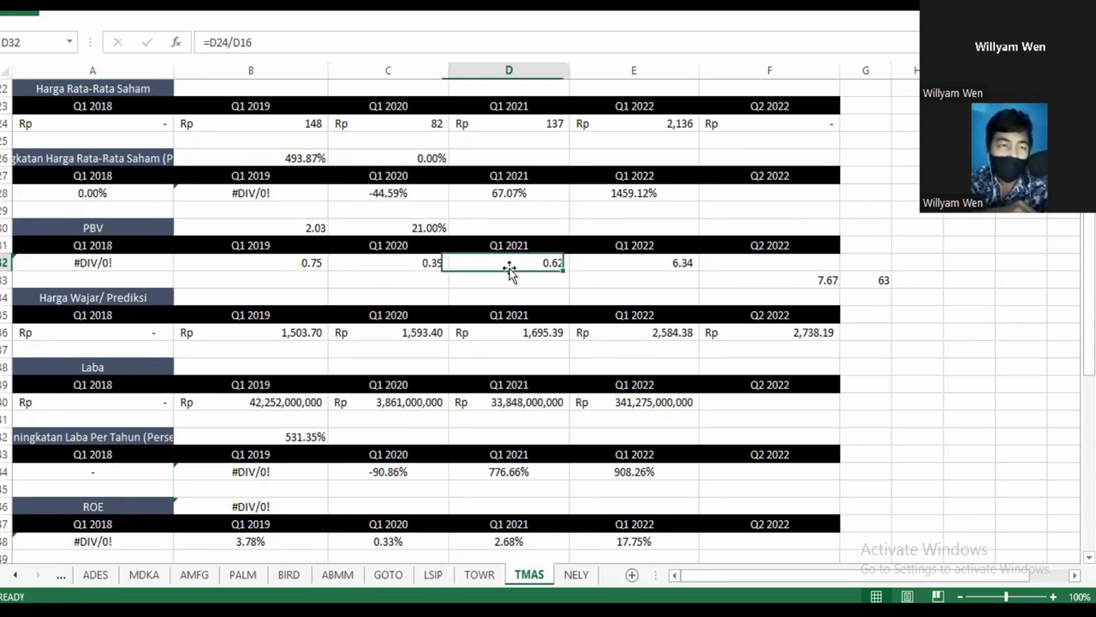
left_click(631, 265)
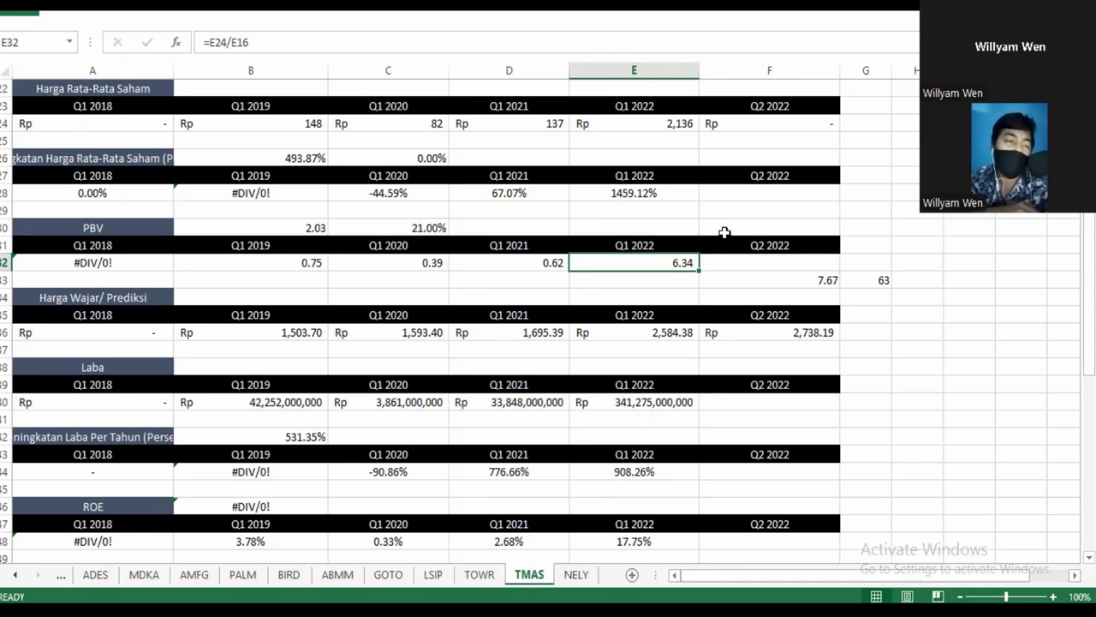
left_click_drag(1089, 234, 1089, 276)
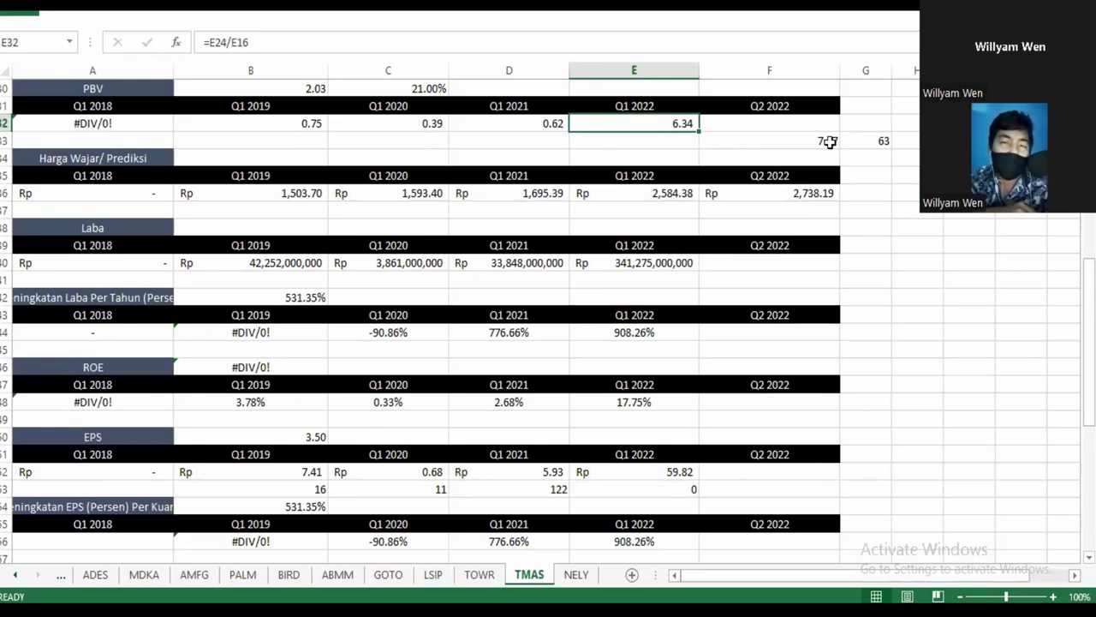
left_click(830, 141)
left_click(666, 125)
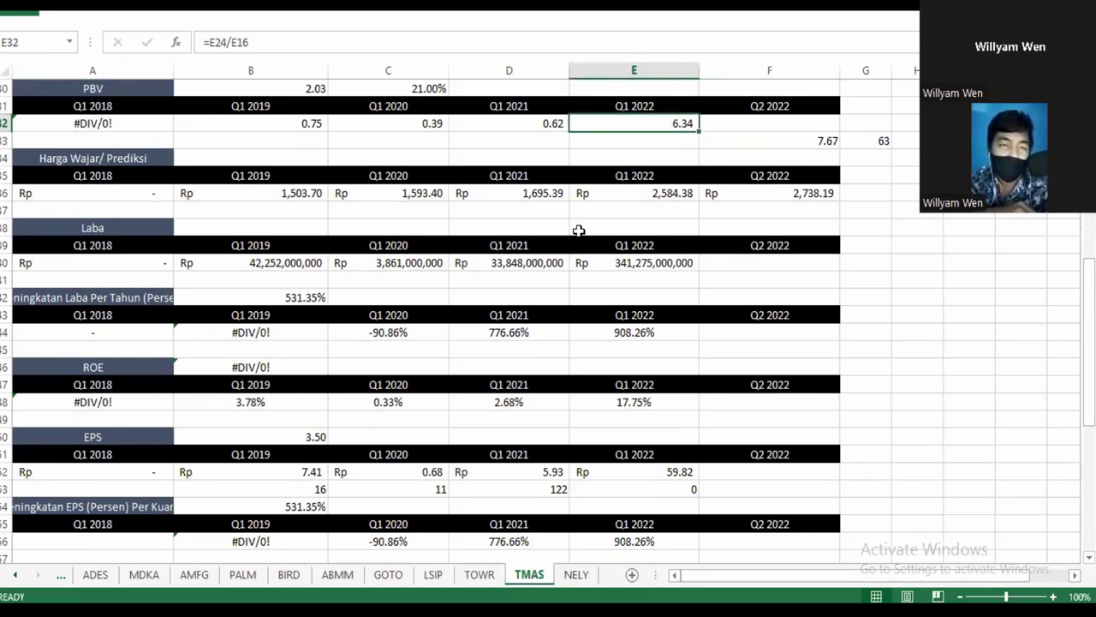
- Compare the Laba figures of Q1 2021 and Q1 2022 and examine the Q1 2022 profit growth formula
left_click(526, 261)
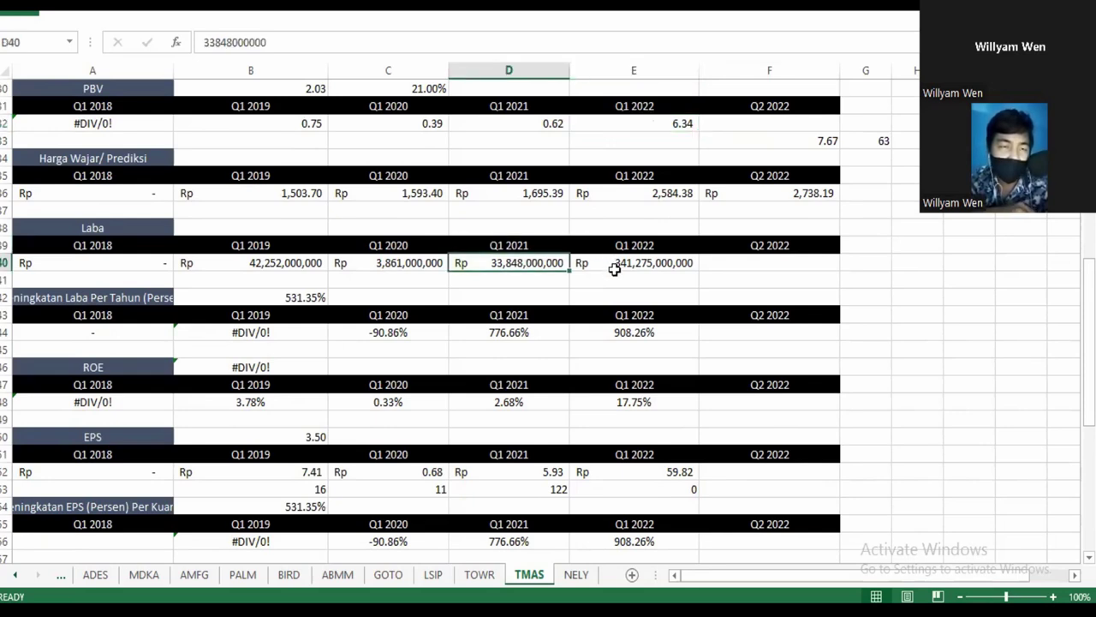
left_click(613, 268)
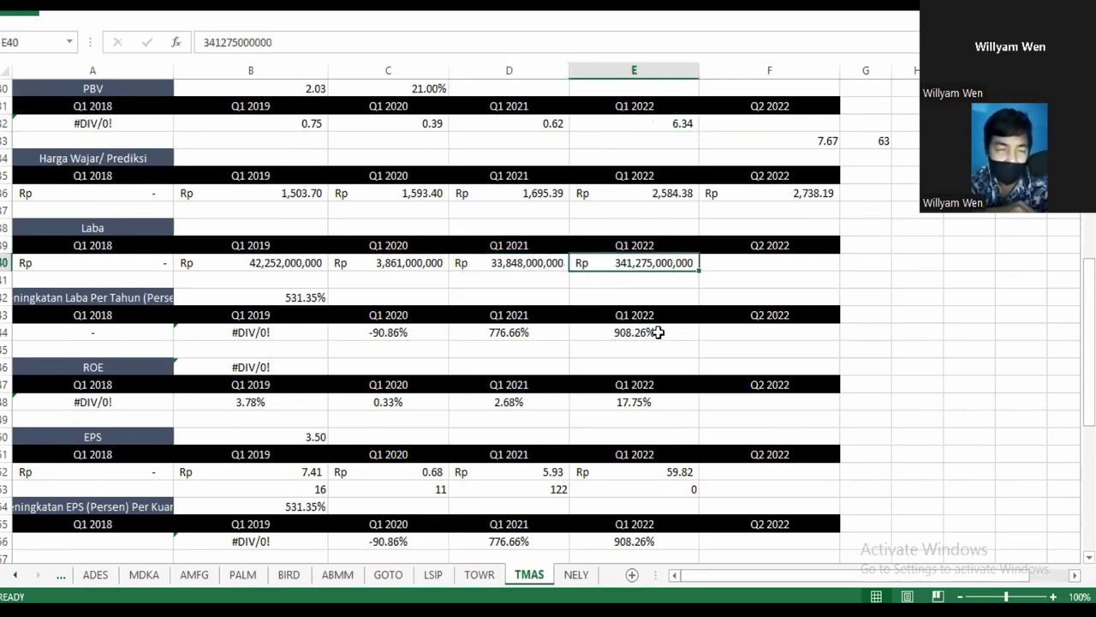
left_click(657, 332)
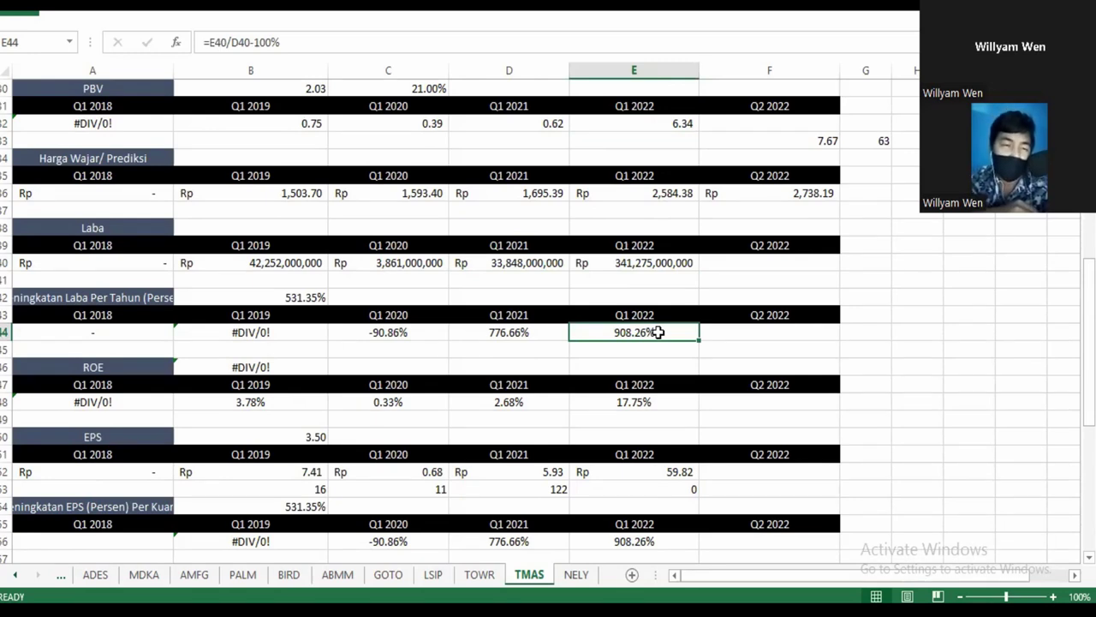
left_click(532, 263)
left_click(636, 265)
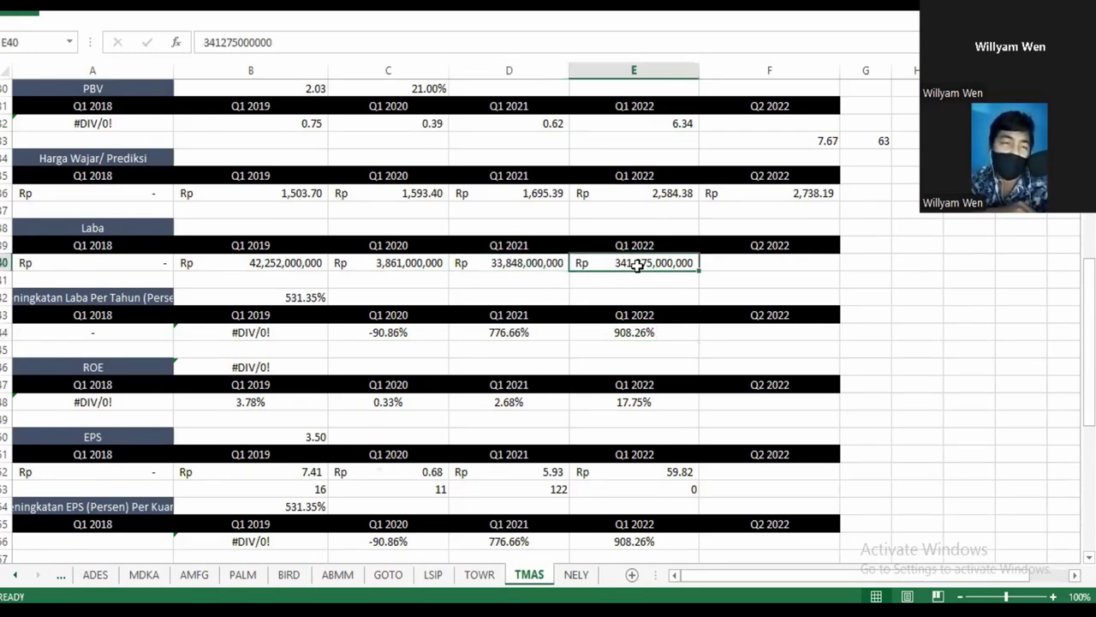
left_click(640, 331)
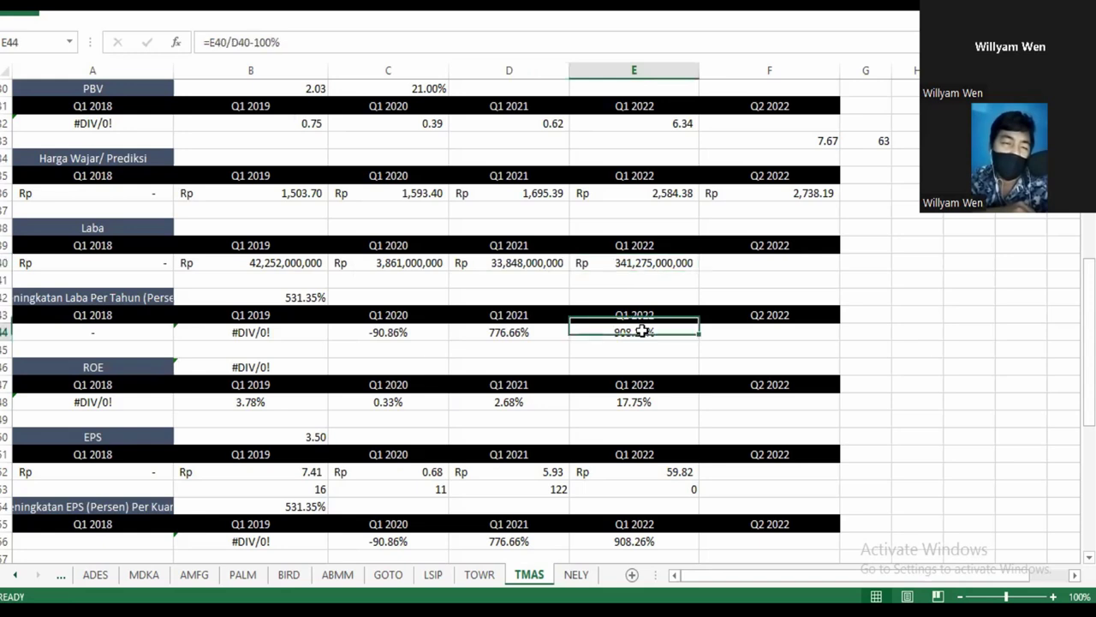
left_click(650, 264)
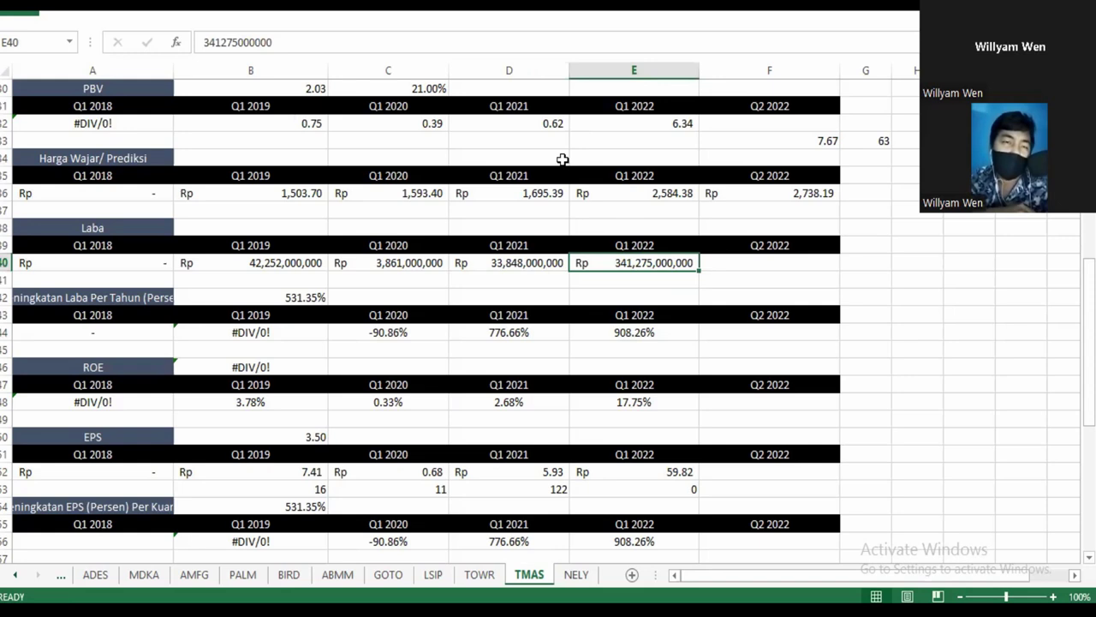
- Compare the Q1 2022 PBV with the PBV growth rate and projections, and inspect the Q2 2022 Harga Wajar/ Prediksi formula
left_click(646, 126)
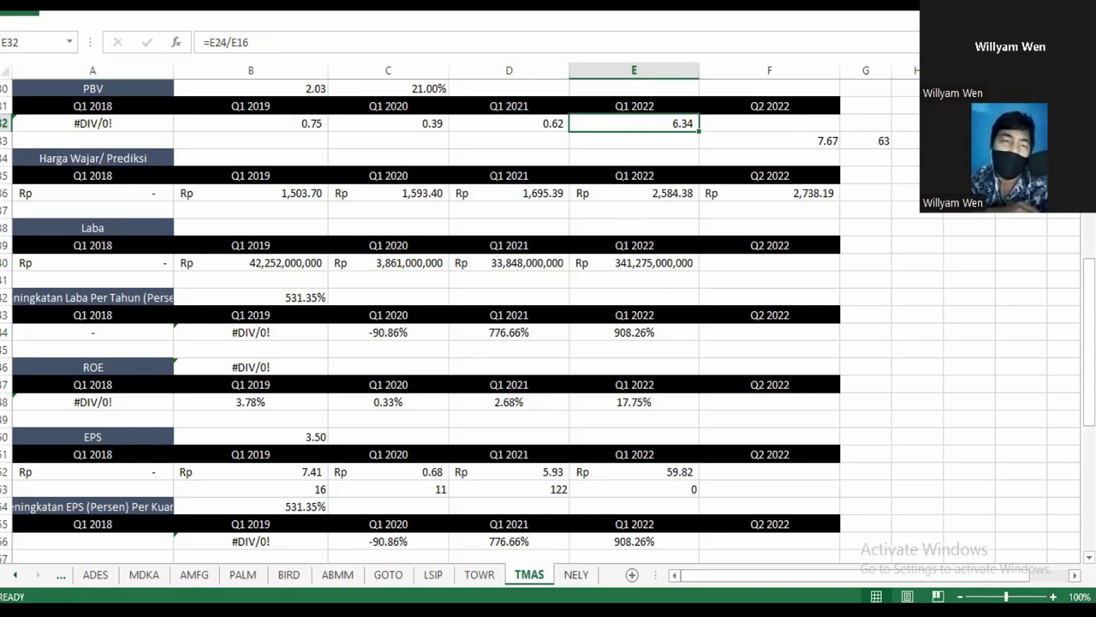
left_click(865, 141)
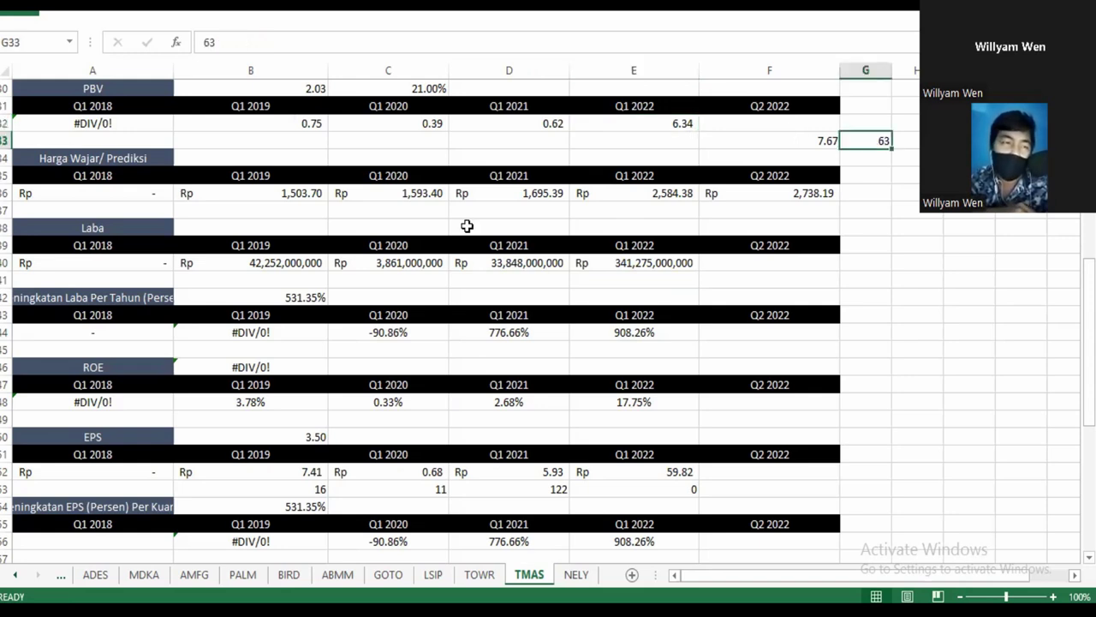
left_click(428, 88)
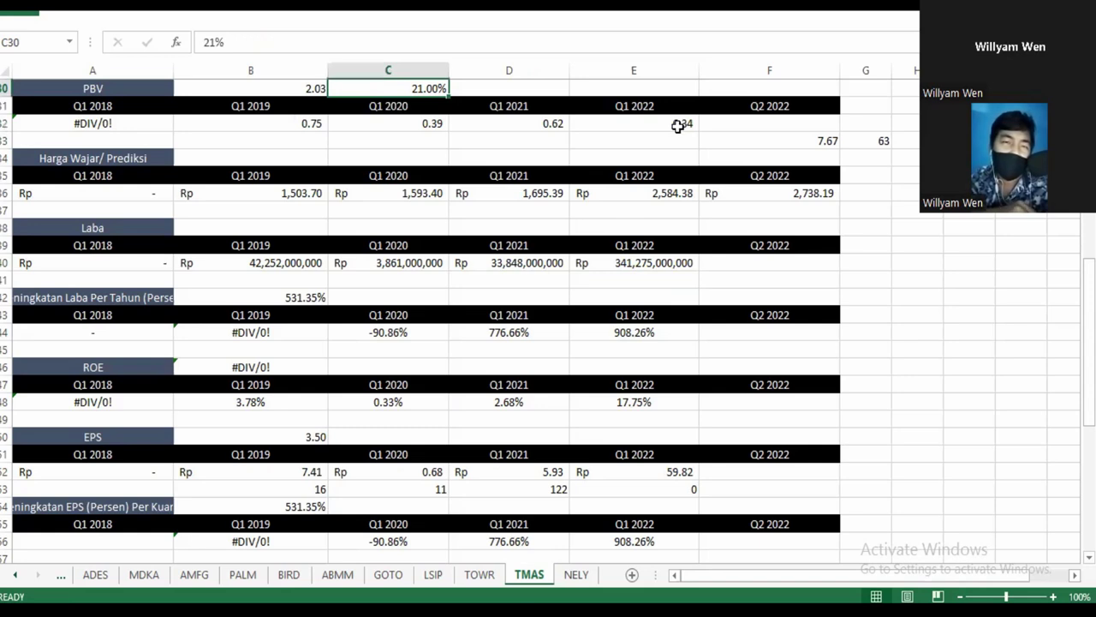
left_click(680, 124)
left_click(790, 140)
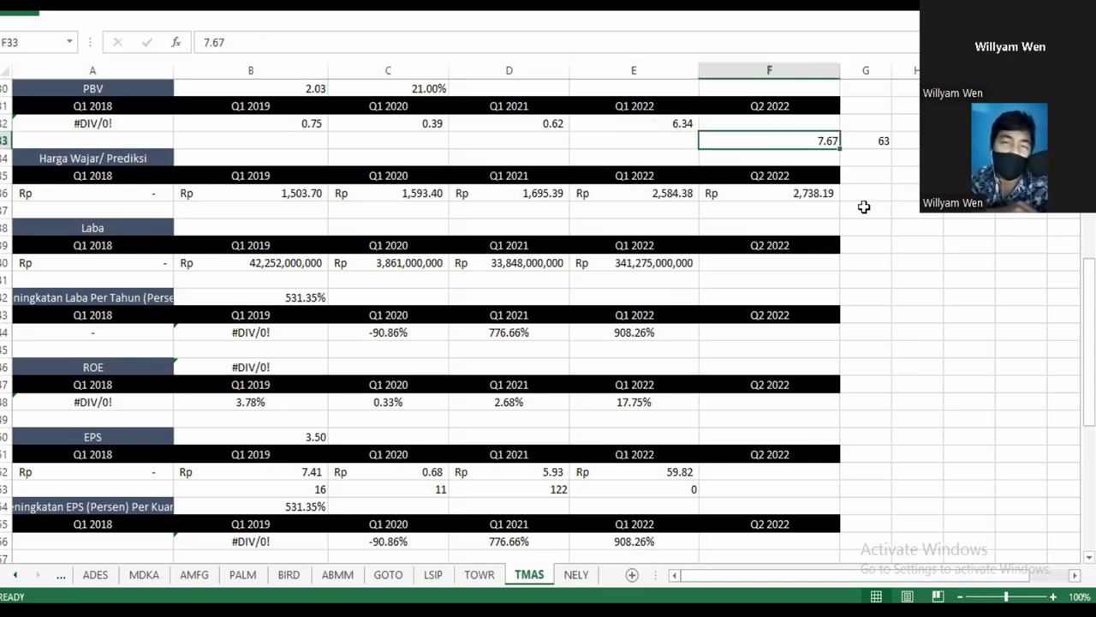
left_click_drag(1088, 266, 1089, 281)
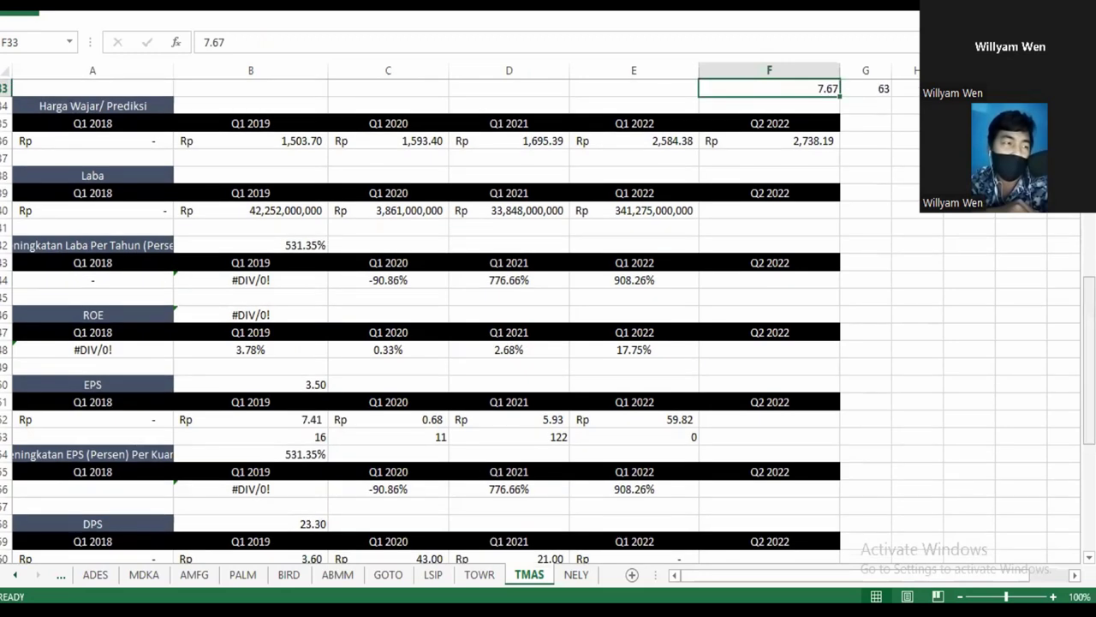
left_click(782, 140)
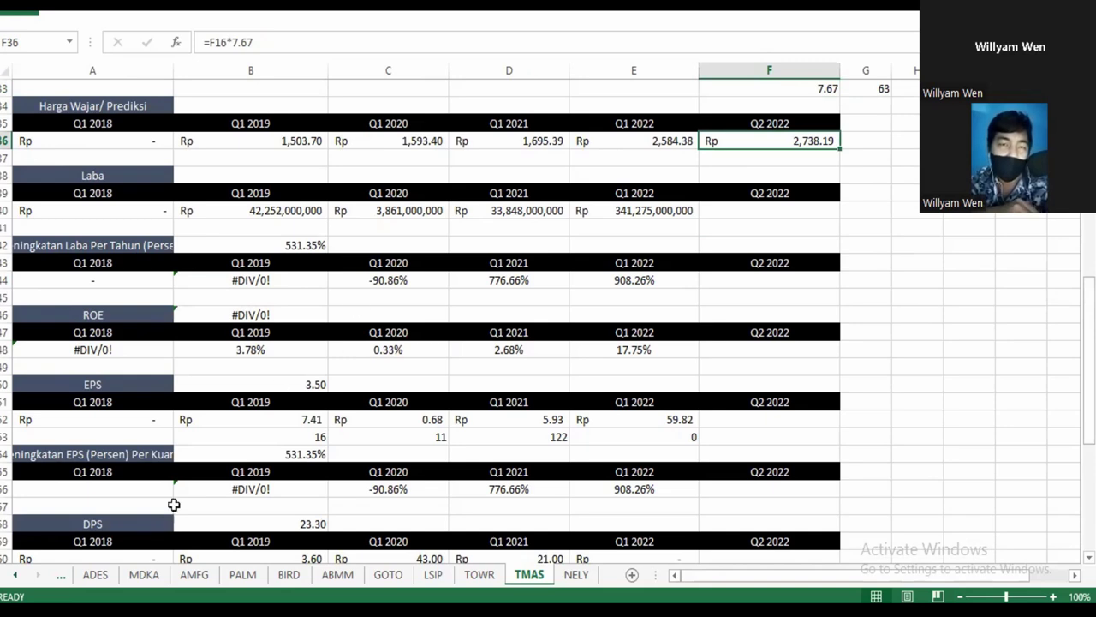
- Switch to the browser and calculate 3070/357 with a Google search, taking the Q2 2022 Book Value from the TMAS sheet
key("alt+Tab")
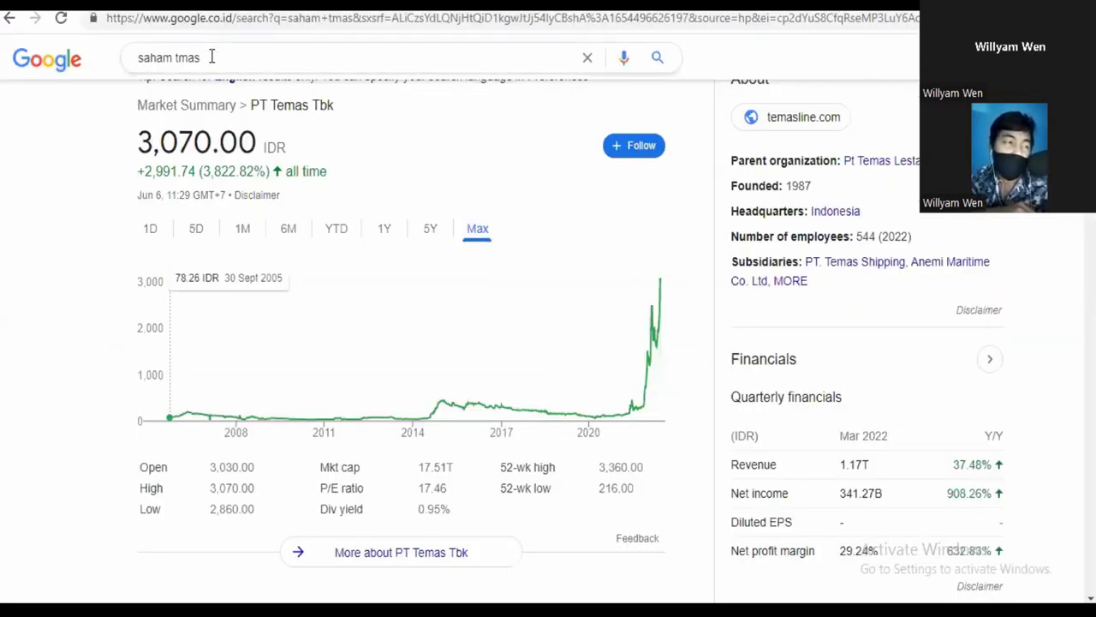
triple_click(205, 55)
type("3070")
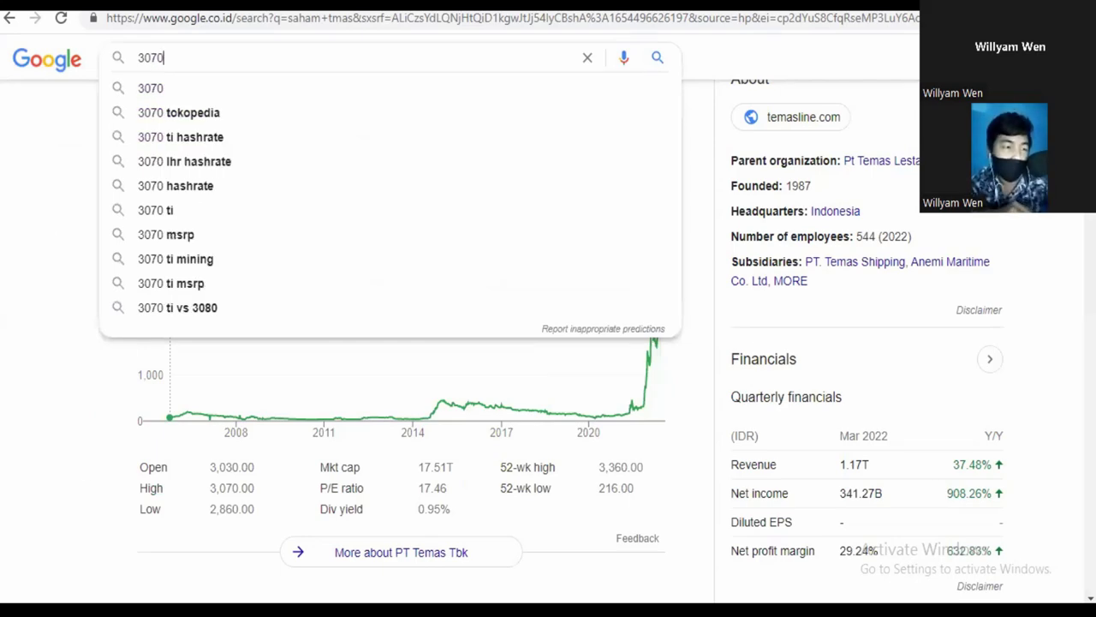
key("alt+Tab")
left_click_drag(1089, 411, 1088, 409)
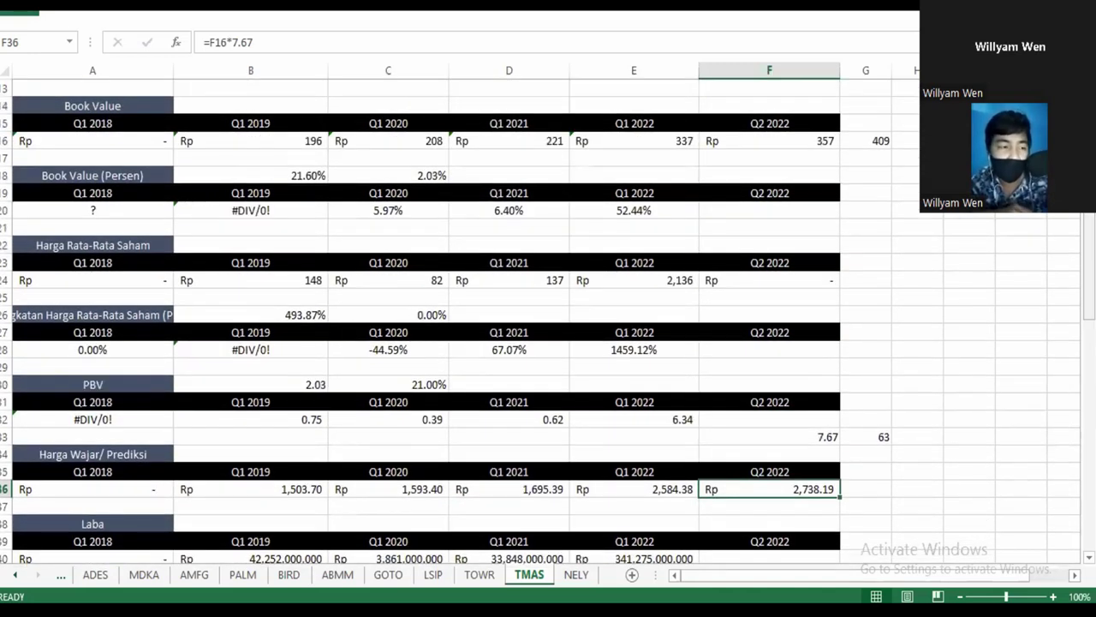
key("alt+Tab")
type("/357")
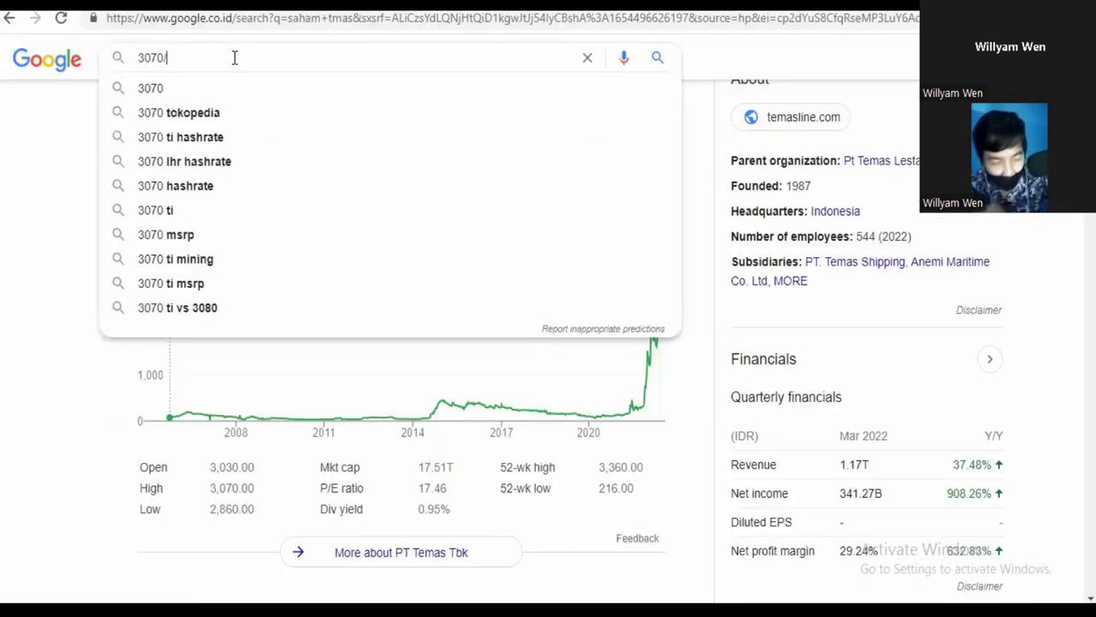
key("Return")
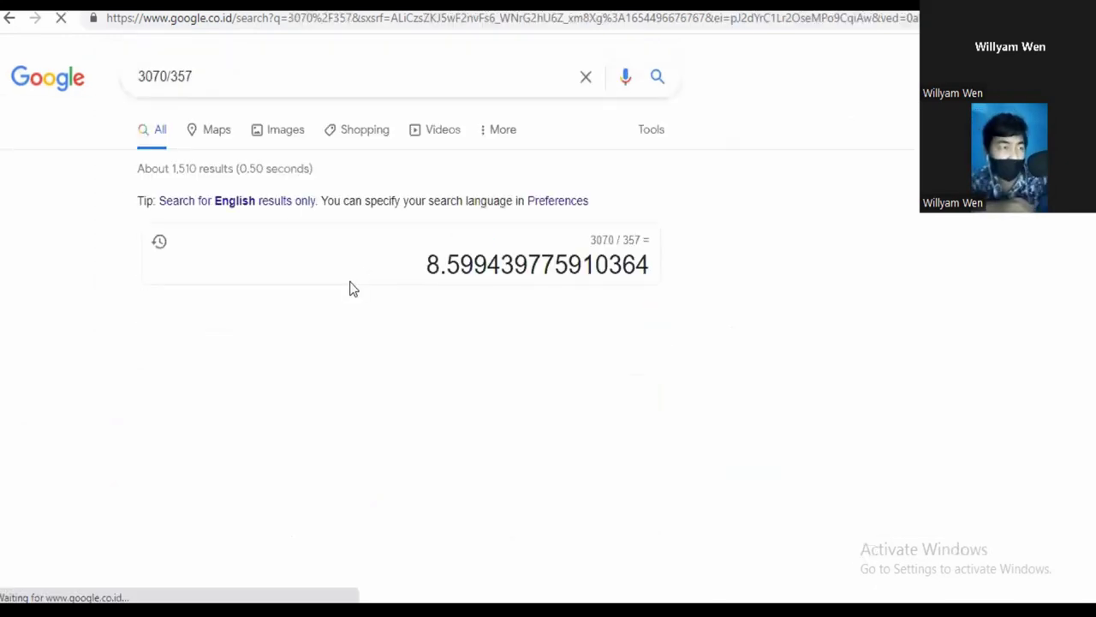
- Back in the Excel workbook, enter 8.59 as the Q2 2022 PBV in cell F32 of the TMAS sheet
key("alt+Tab")
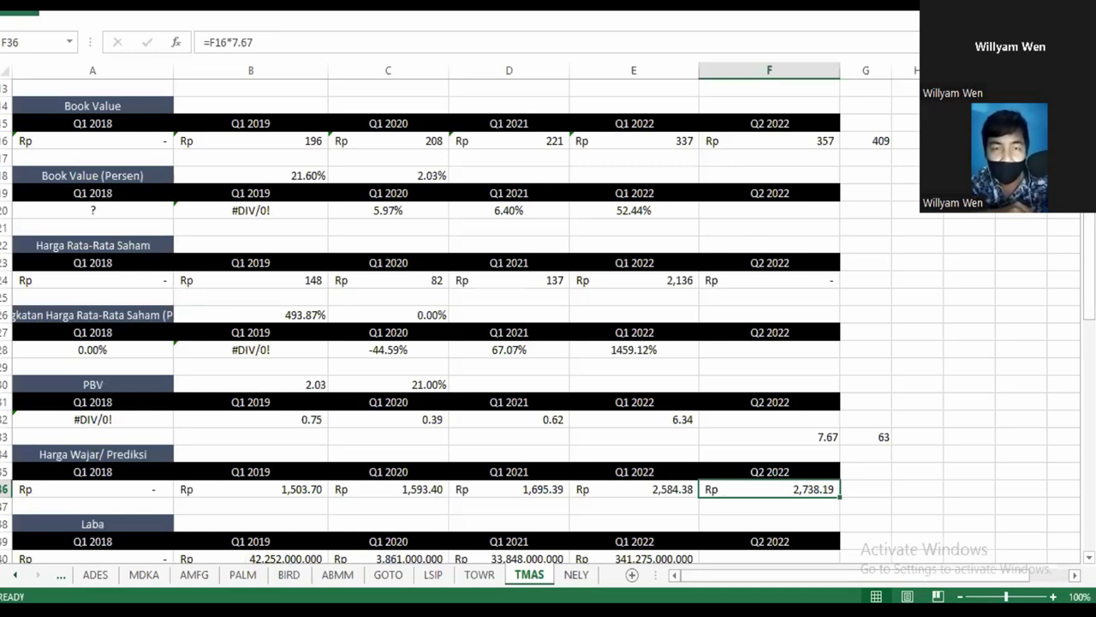
left_click_drag(1089, 238, 1088, 248)
left_click(829, 158)
type("8.39")
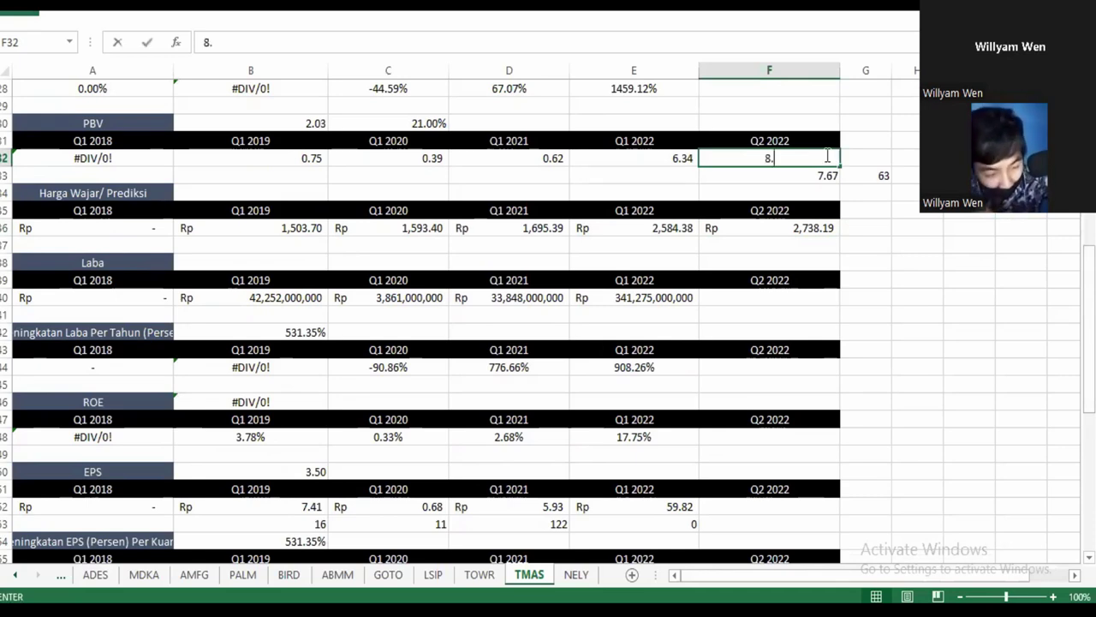
key("Return")
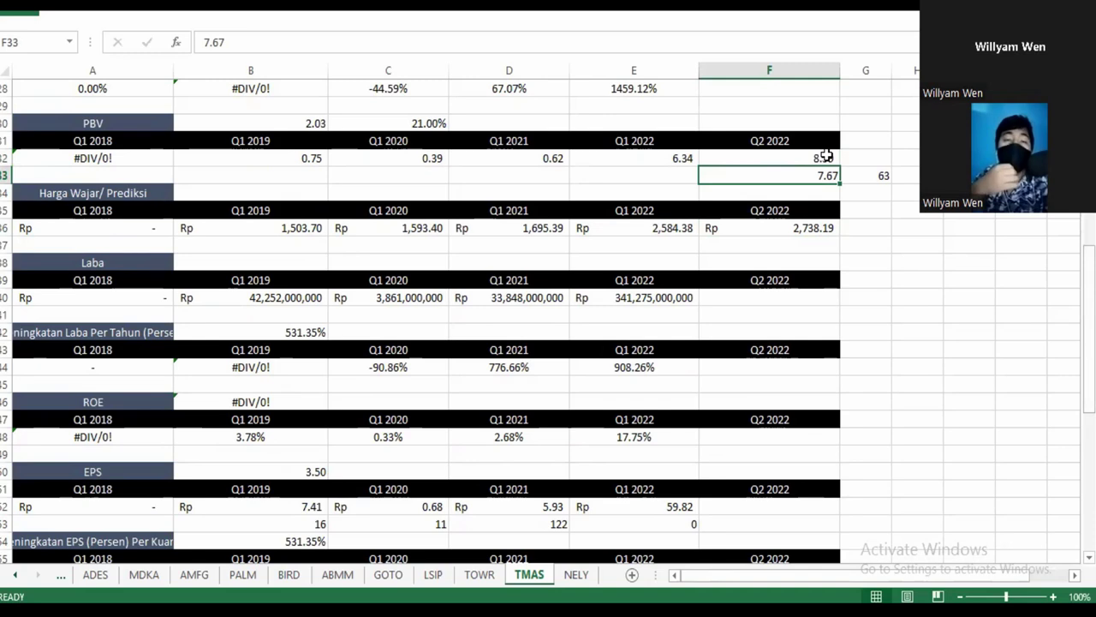
left_click(737, 159)
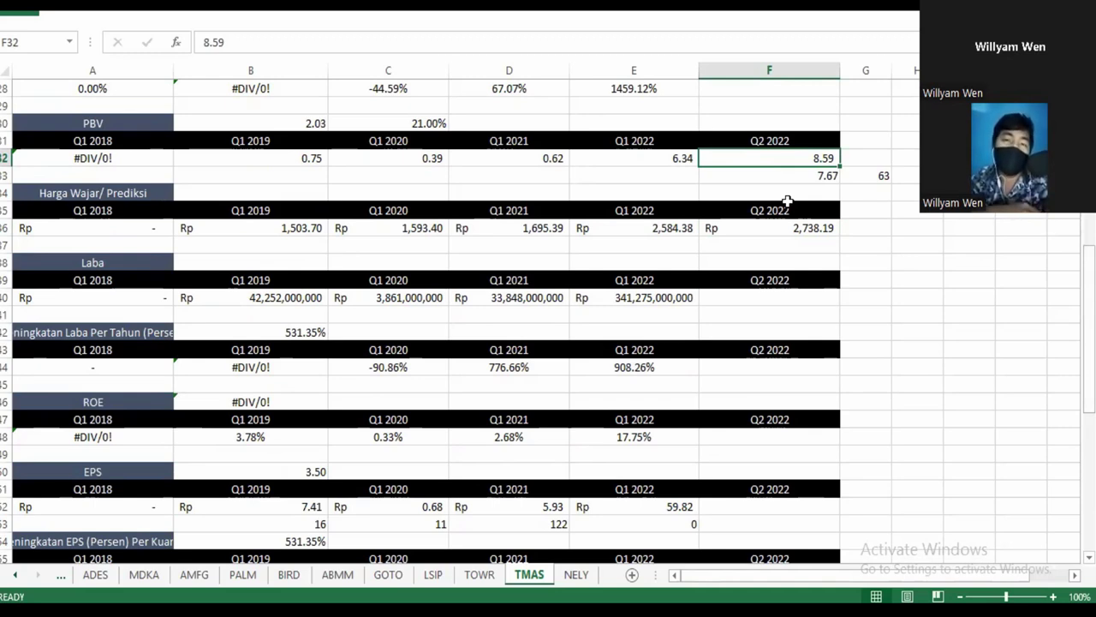
- Compare the Q1 2022 PBV in E32 with the Q2 2022 PBV in F32
left_click_drag(1088, 270, 1088, 275)
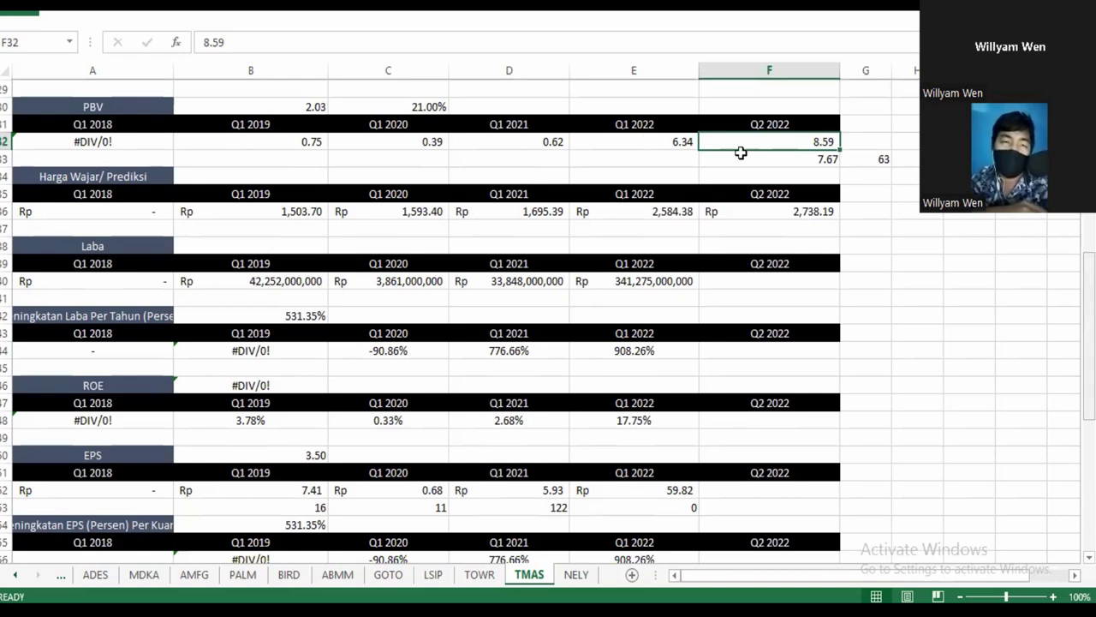
left_click(643, 141)
left_click(778, 147)
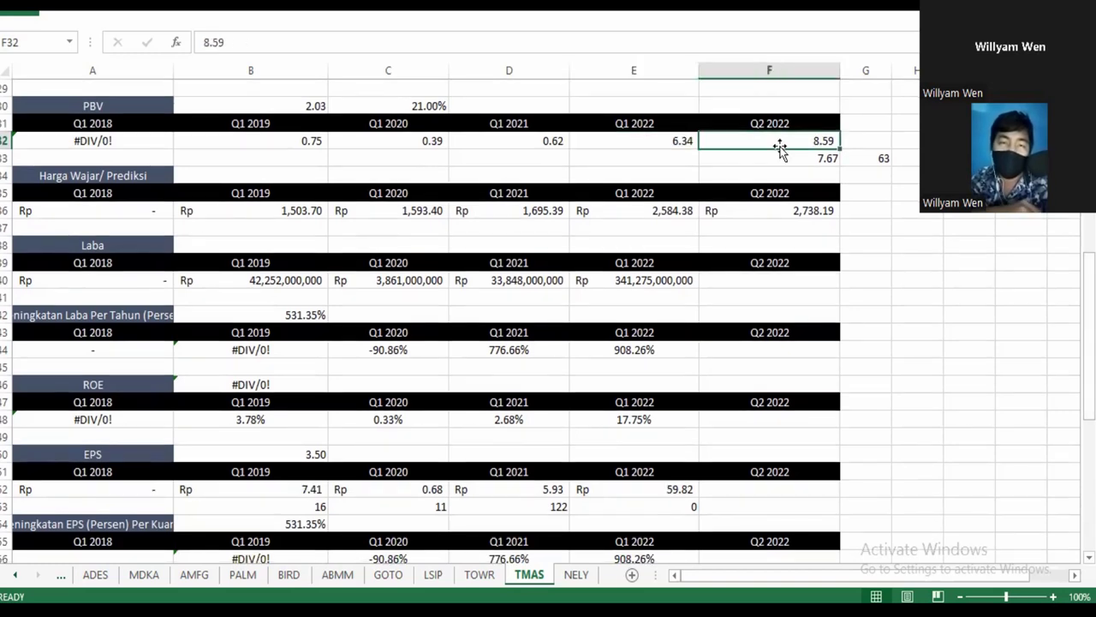
left_click(672, 142)
left_click(746, 138)
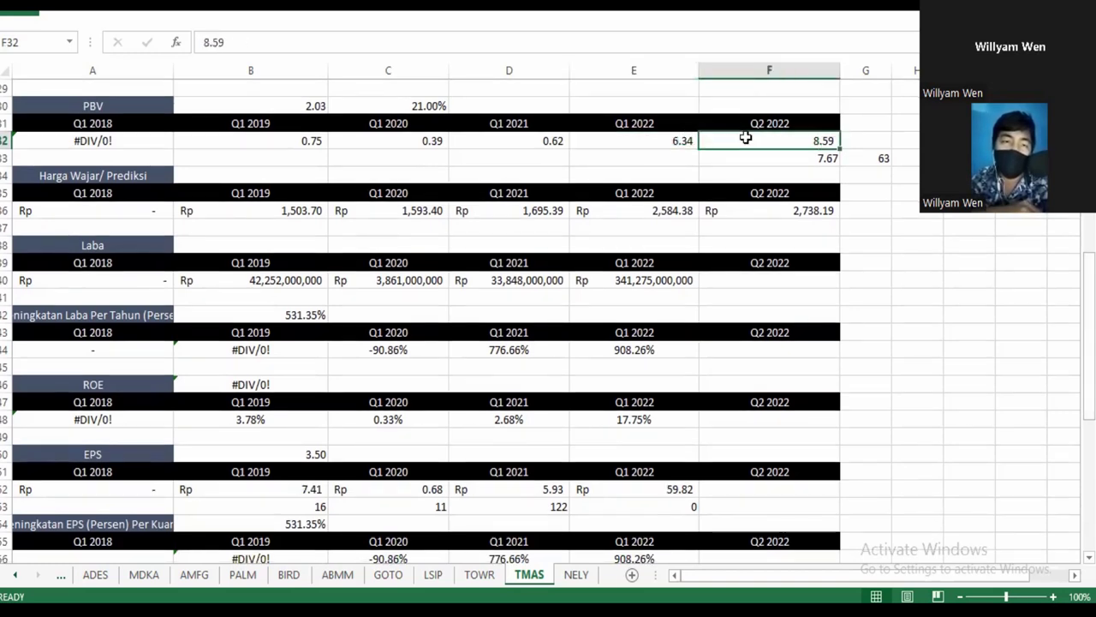
left_click(684, 140)
left_click(768, 138)
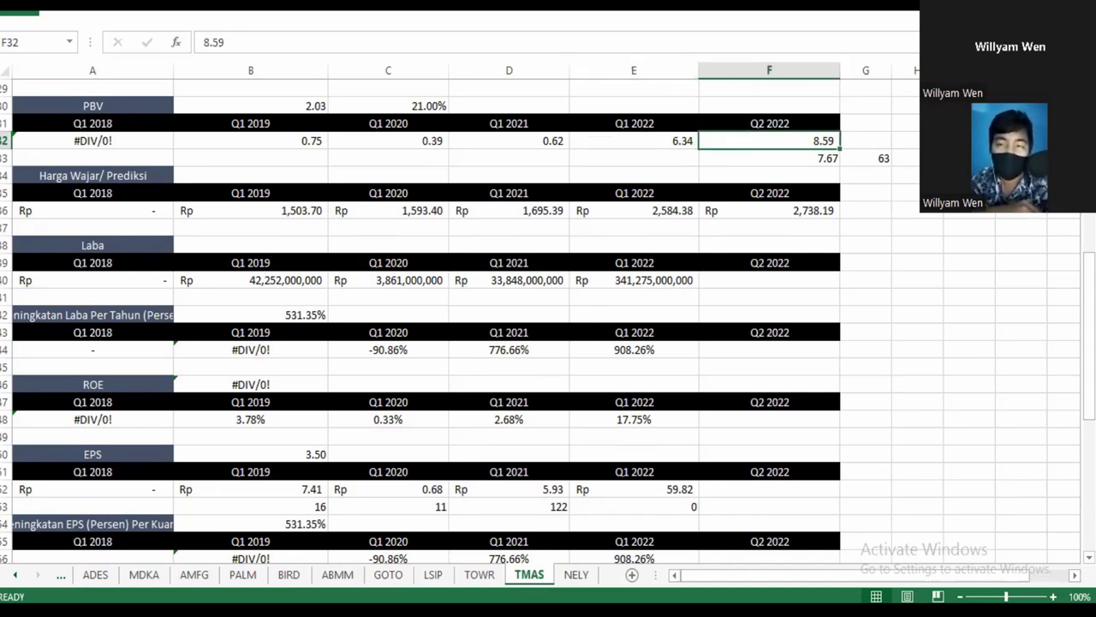
- Review the Laba figures from Q1 2019 to Q1 2021 and the profit growth formulas for Q1 2020 and Q1 2021
scroll(548, 317, "down", 2)
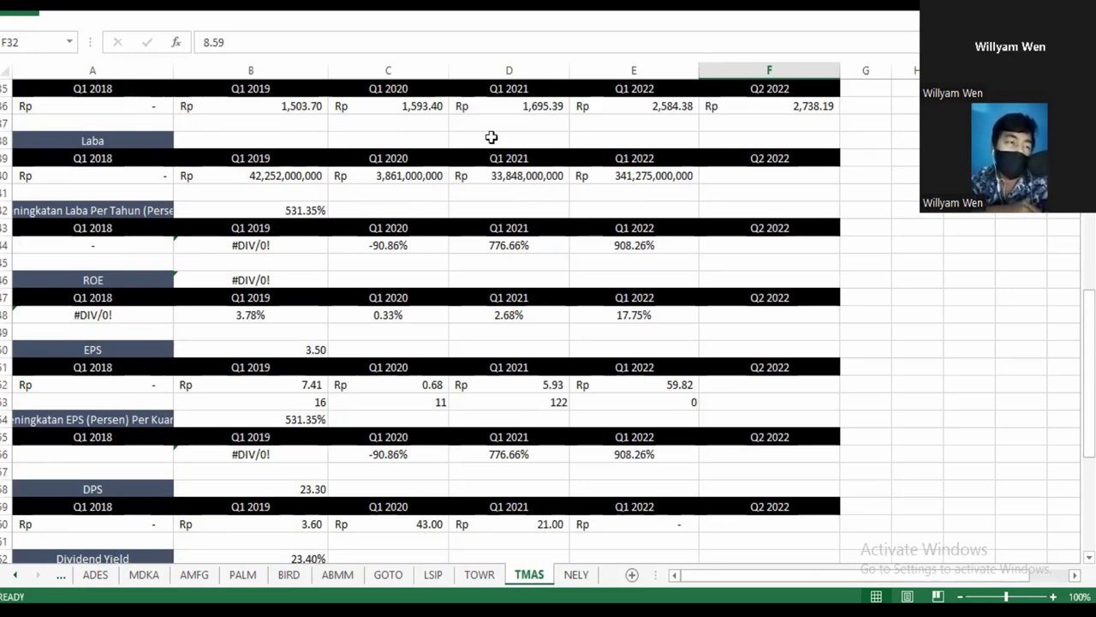
left_click(284, 177)
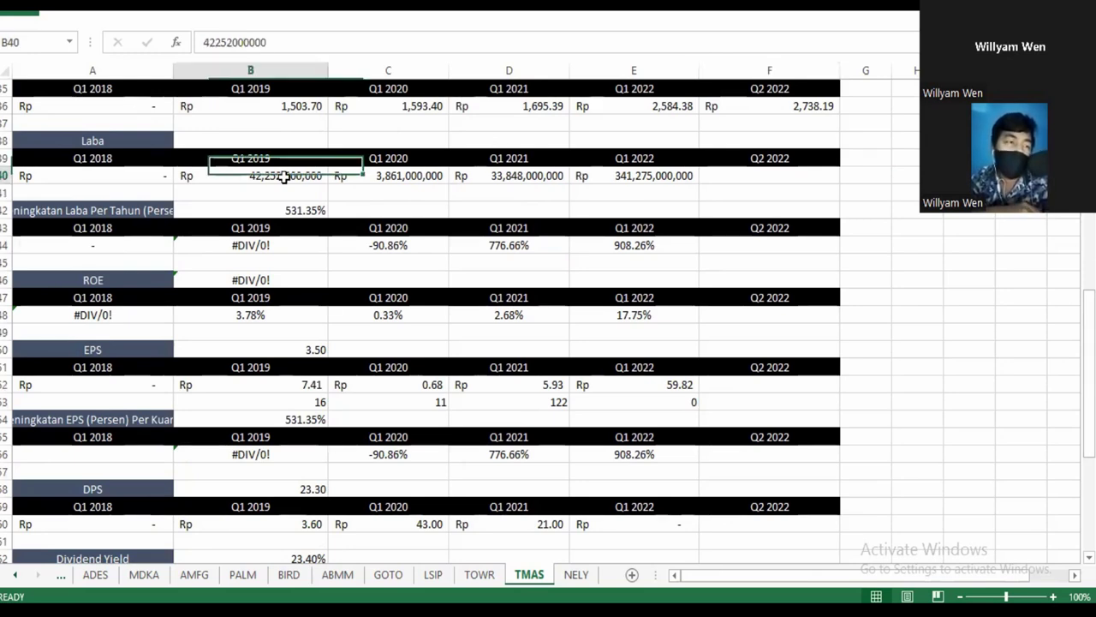
left_click(377, 180)
left_click(412, 248)
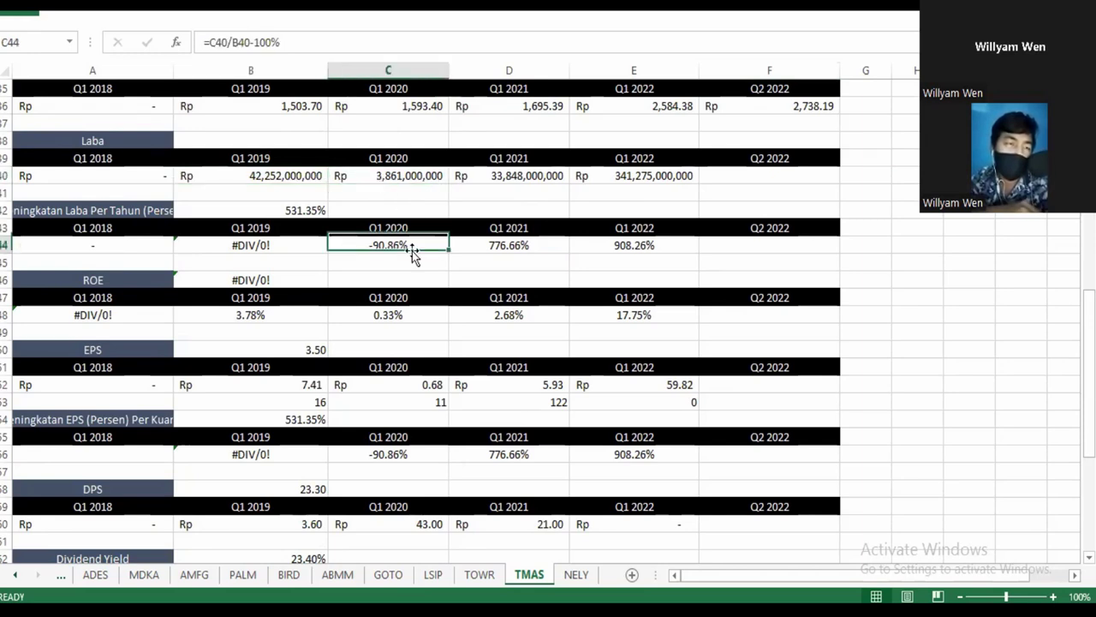
left_click(535, 177)
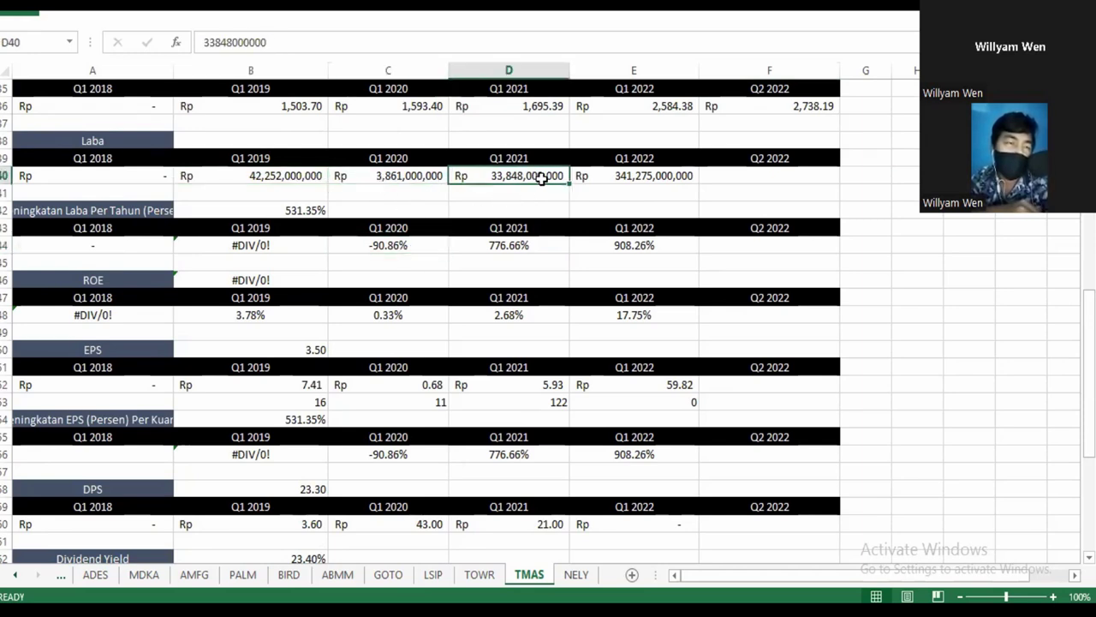
left_click(521, 243)
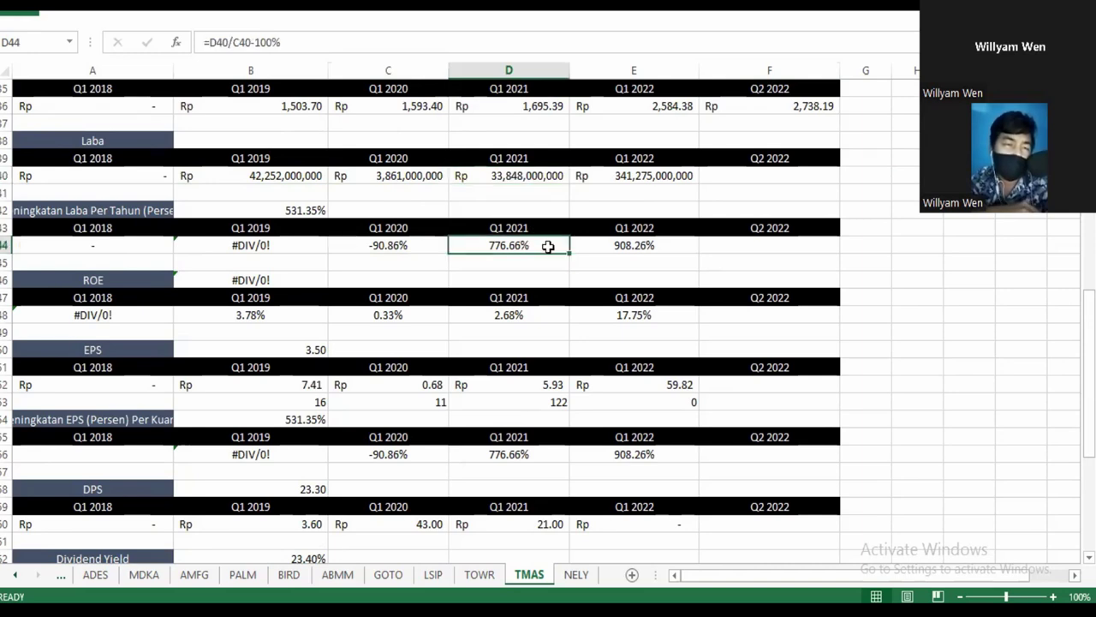
- Inspect the Q1 2022 Laba and its growth formula, and compare it with the Q1 2021 Laba
left_click(652, 176)
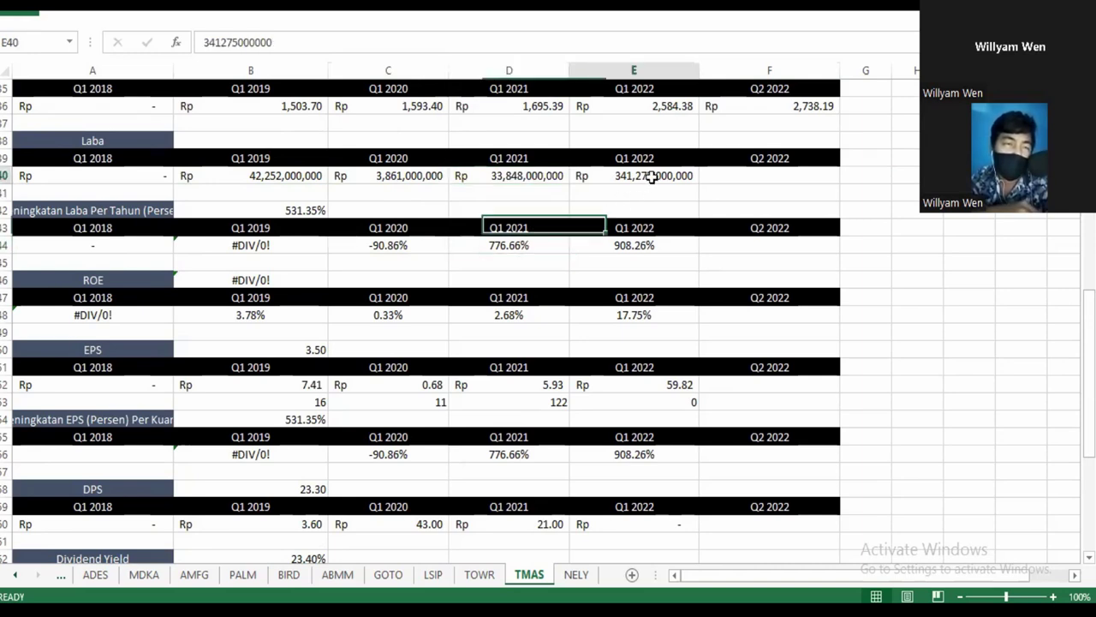
left_click(643, 254)
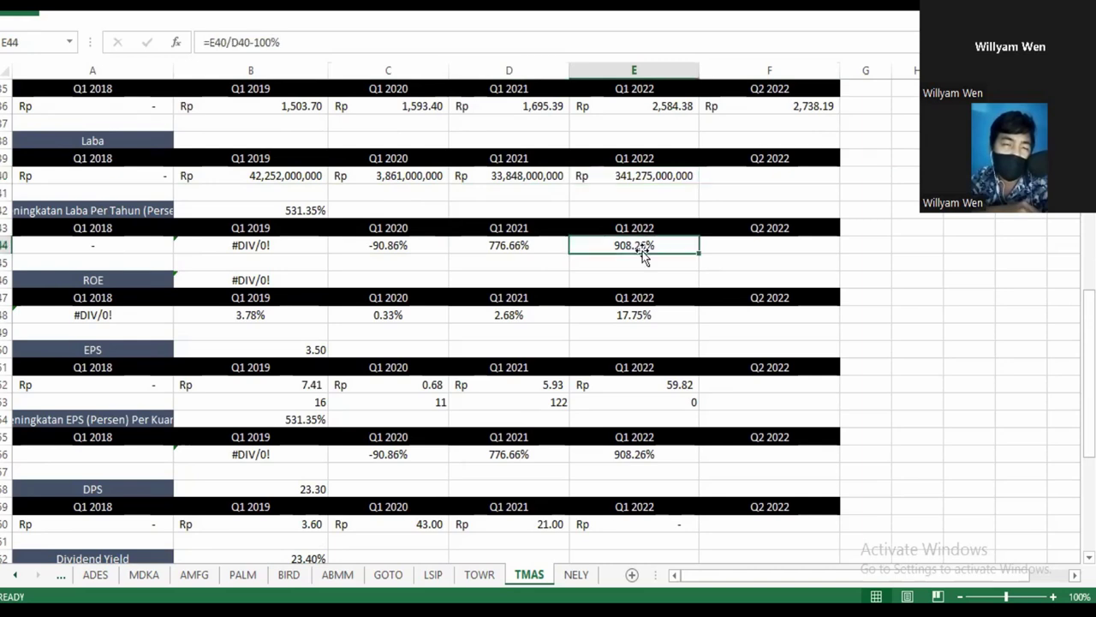
left_click(656, 178)
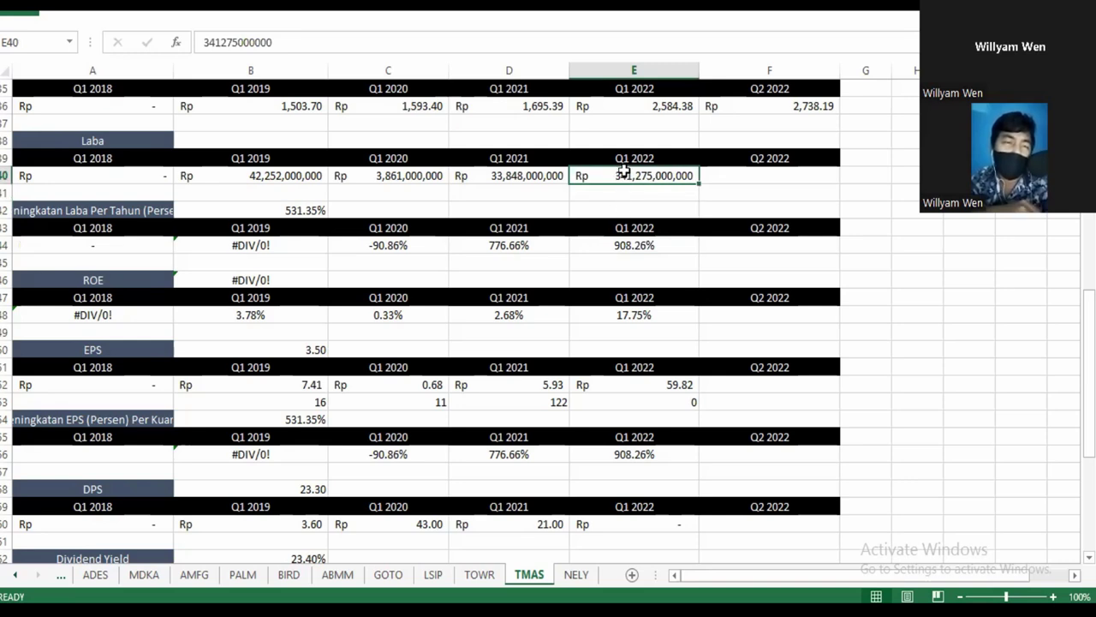
left_click(520, 174)
left_click(603, 176)
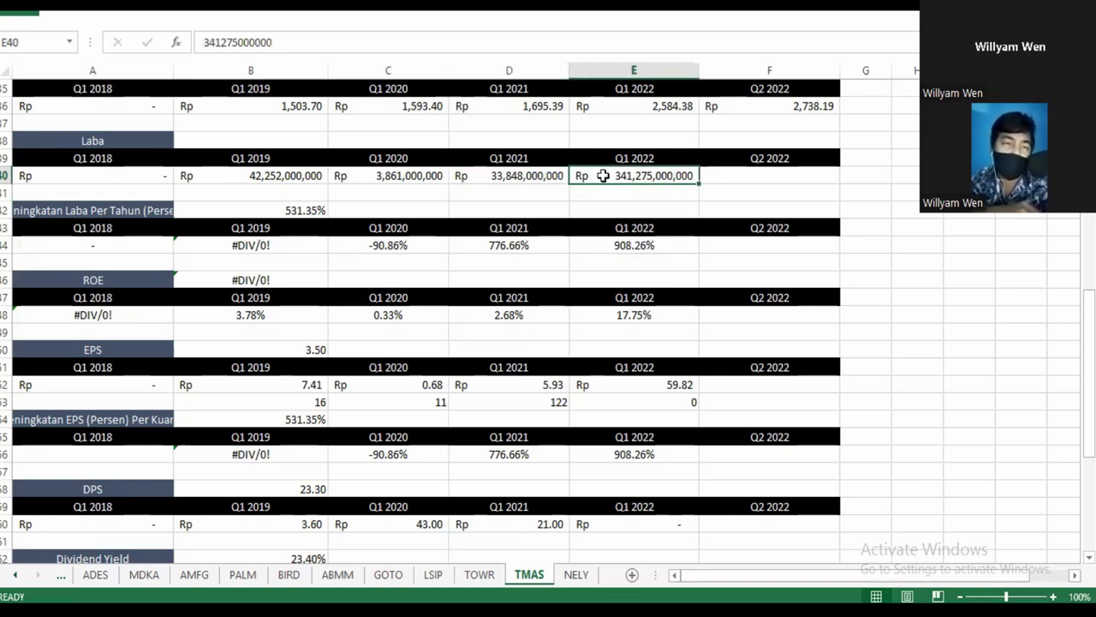
- Examine the ROE figures and formulas from Q1 2019 to Q1 2022
left_click_drag(1090, 368, 1089, 408)
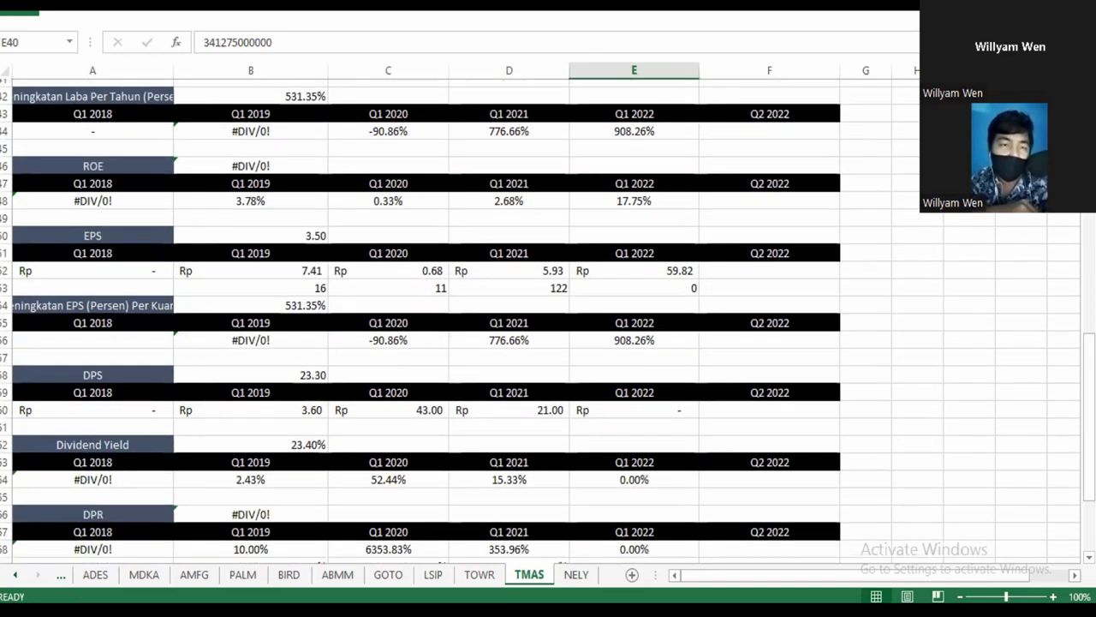
left_click(266, 192)
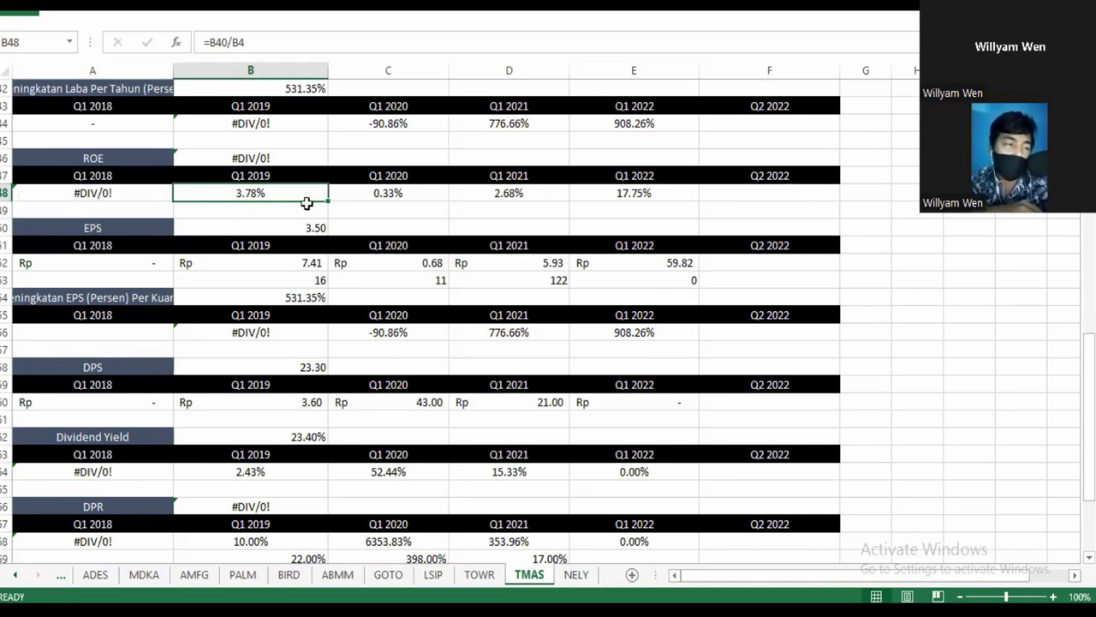
left_click(380, 195)
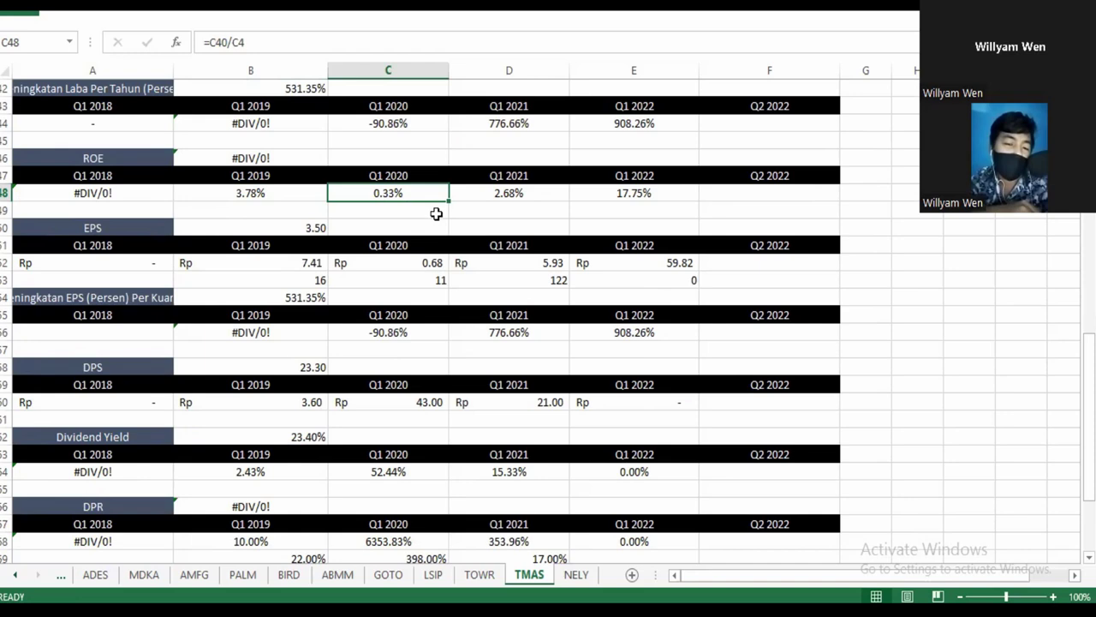
left_click(518, 196)
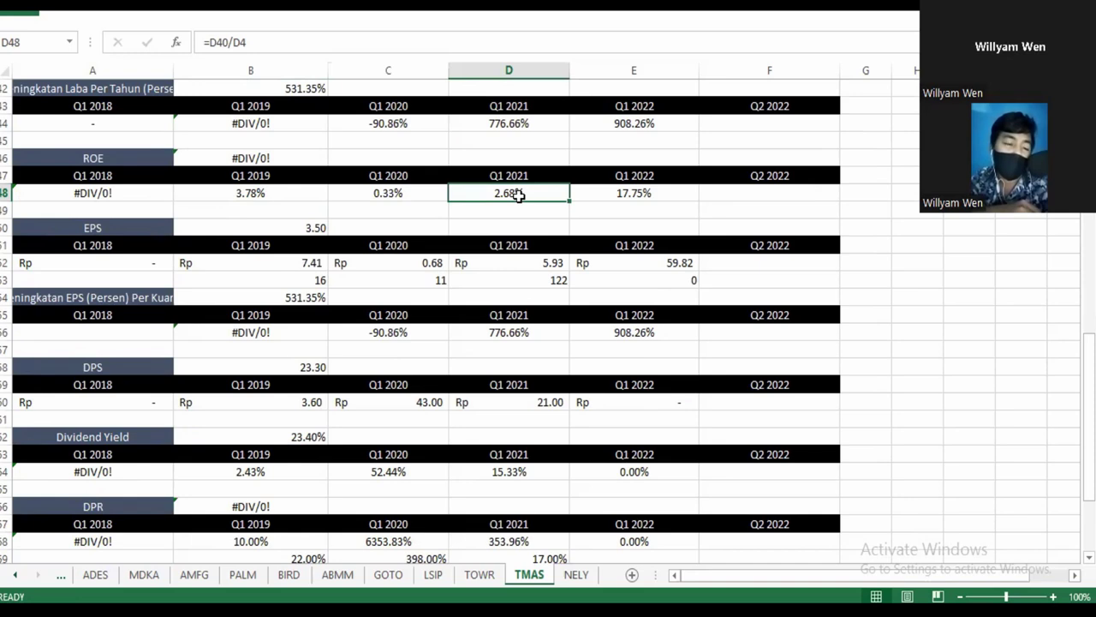
left_click(623, 208)
left_click(635, 195)
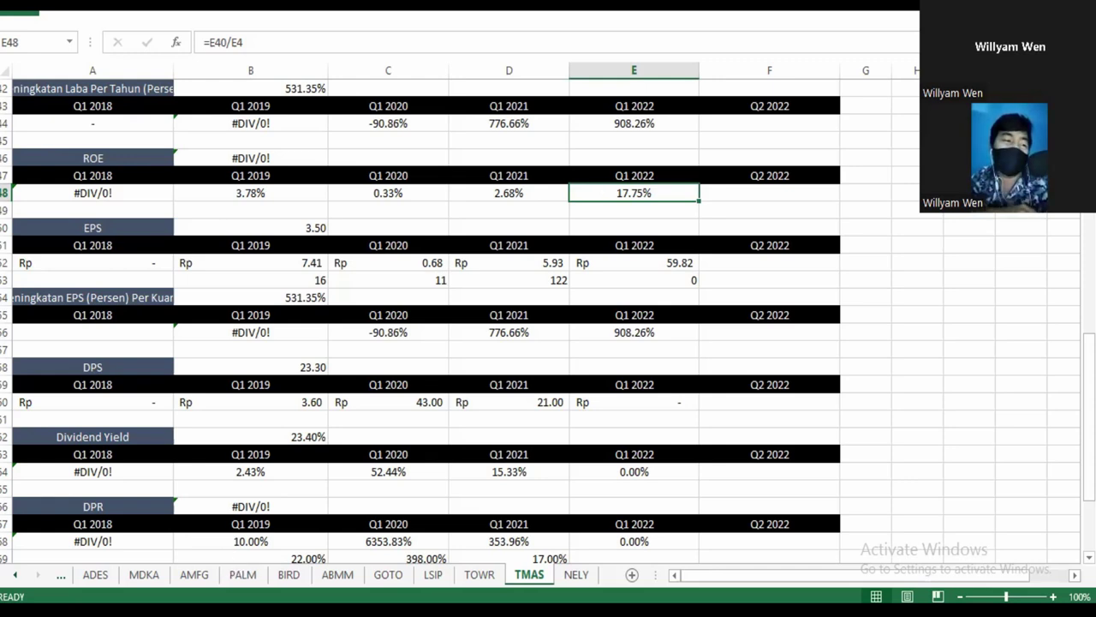
- Switch to the browser, return to the saham tmas search results and show the PT Temas Tbk price chart for its maximum period
key("alt+Tab")
left_click(9, 19)
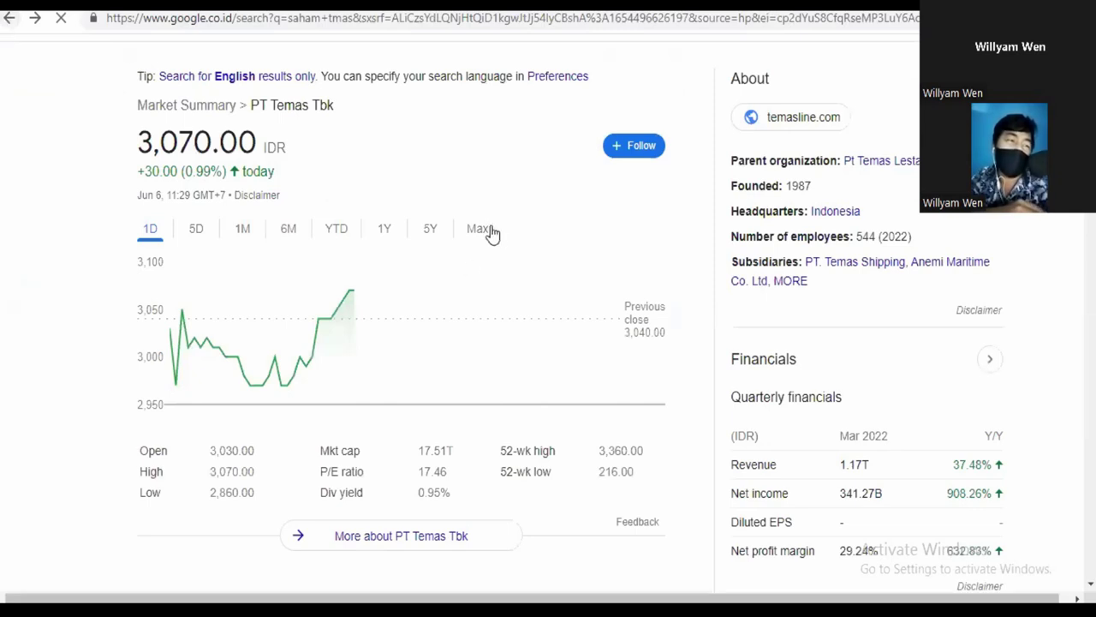
left_click(479, 229)
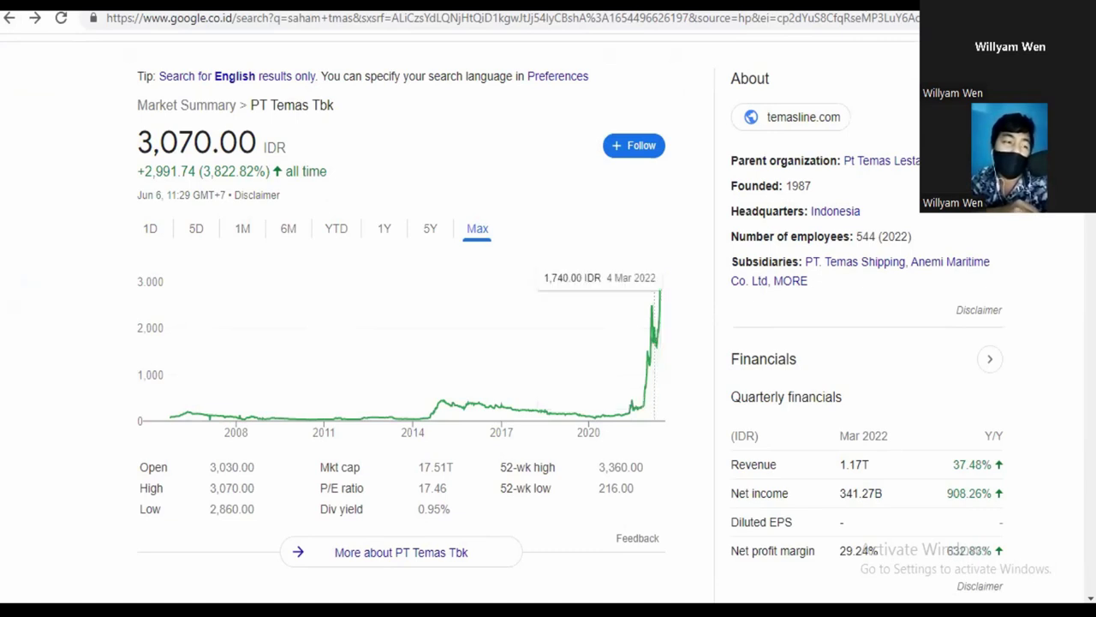
- Switch back to the Excel workbook and examine the EPS figures and formulas from Q1 2019 to Q1 2022
key("alt+Tab")
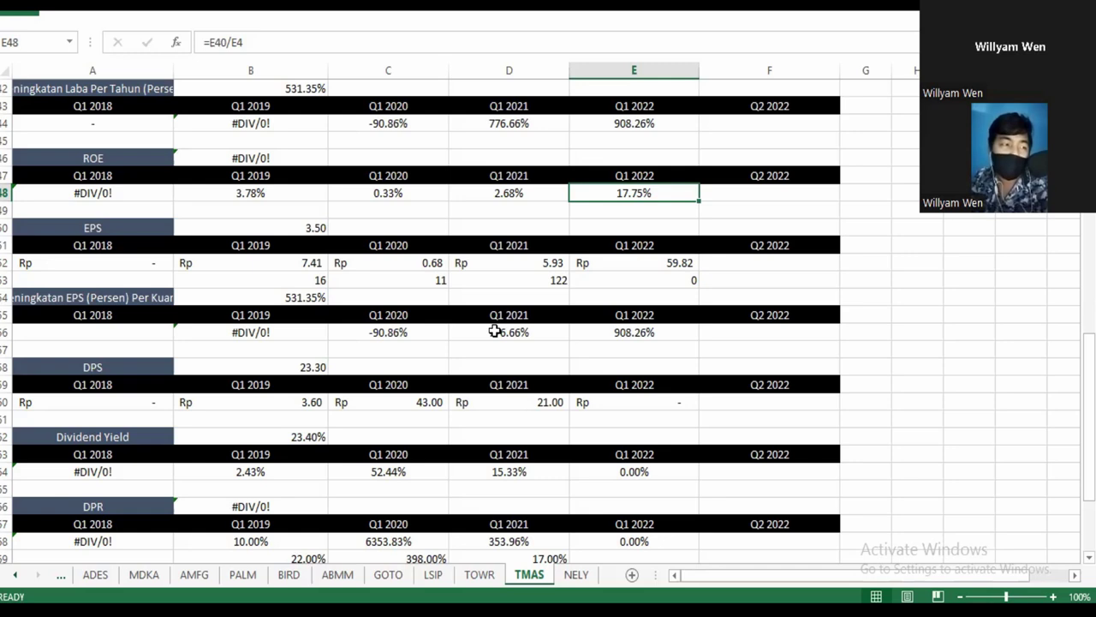
left_click(281, 264)
left_click(433, 265)
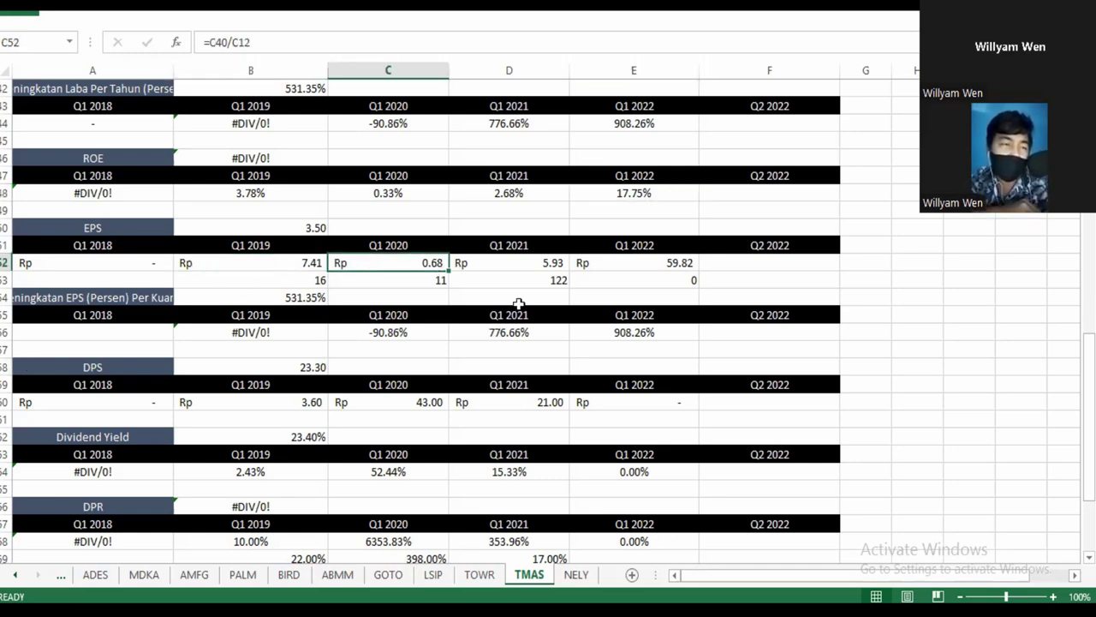
left_click(552, 265)
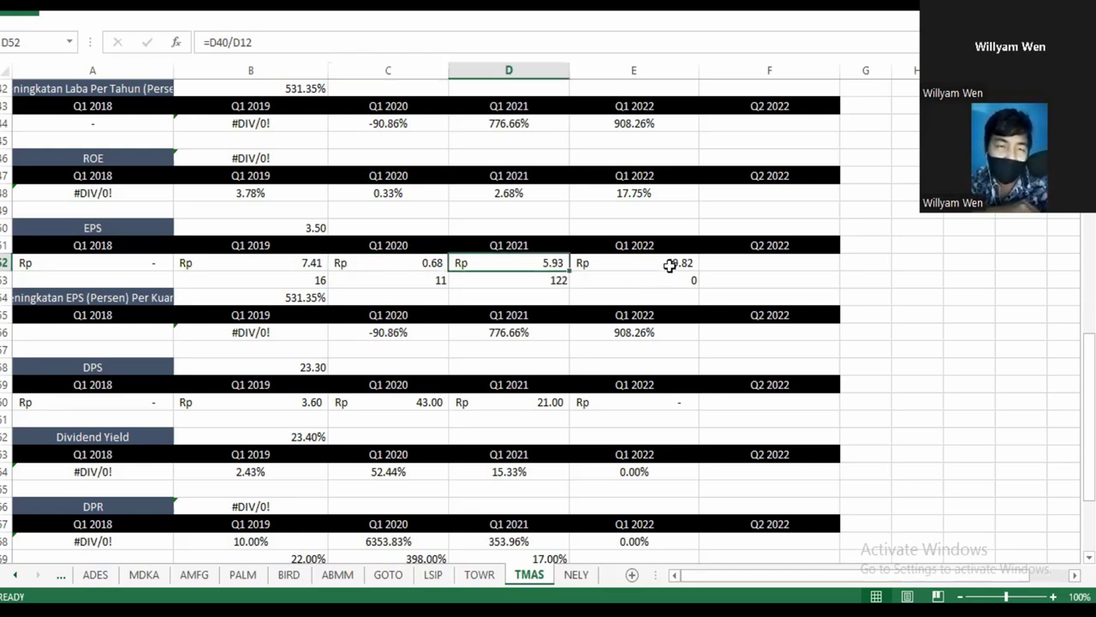
left_click(667, 266)
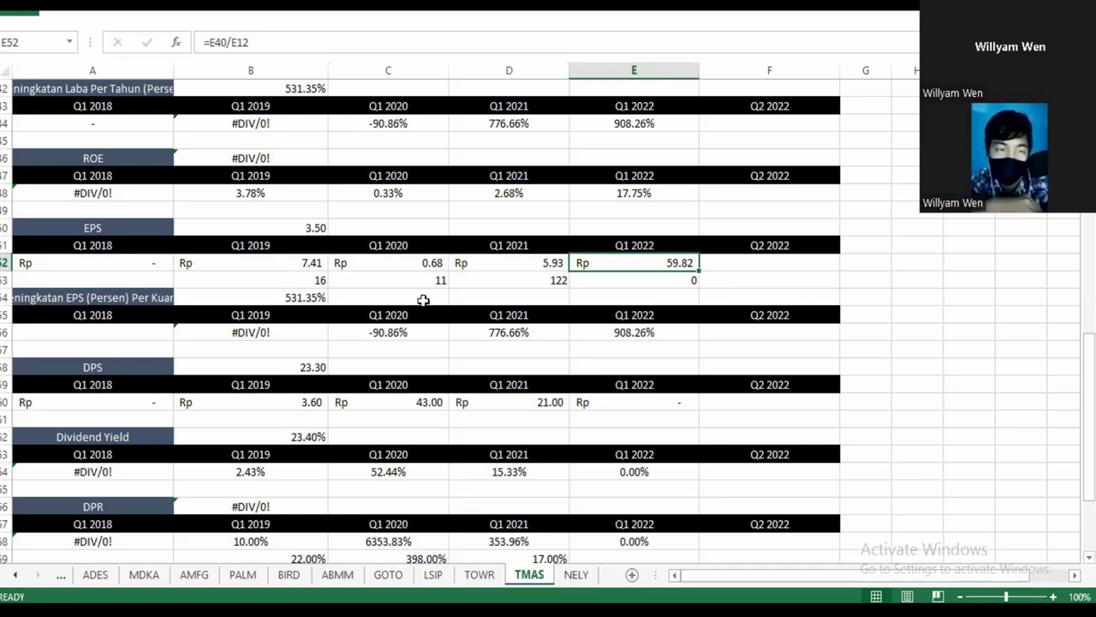
- Review the values in row 53 beneath the EPS figures from Q1 2019 to Q1 2021
left_click(304, 283)
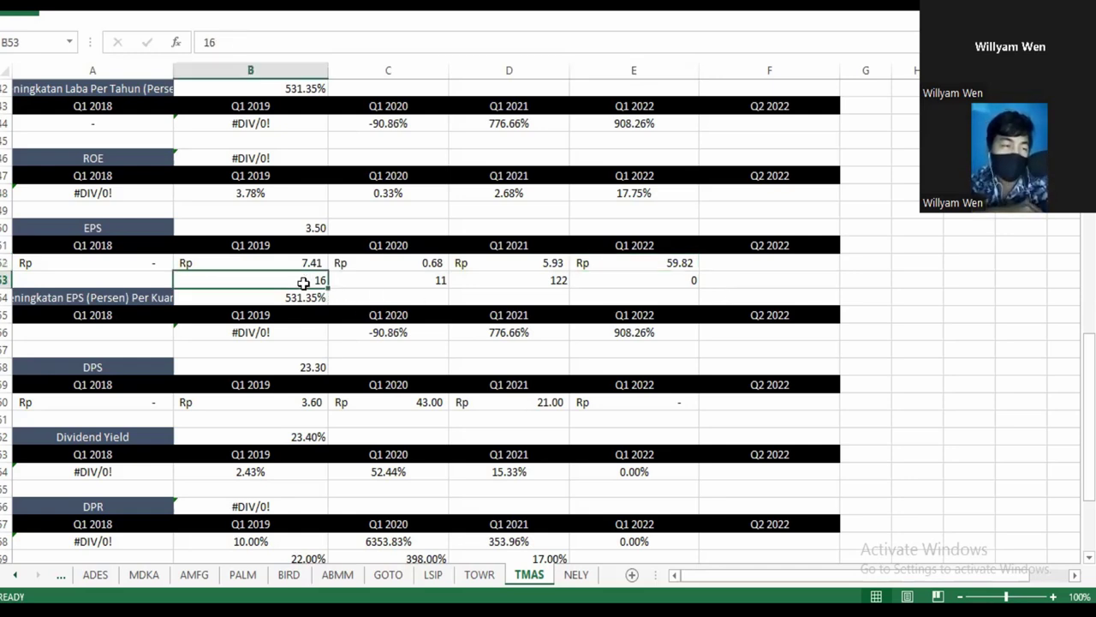
left_click(431, 283)
left_click(524, 281)
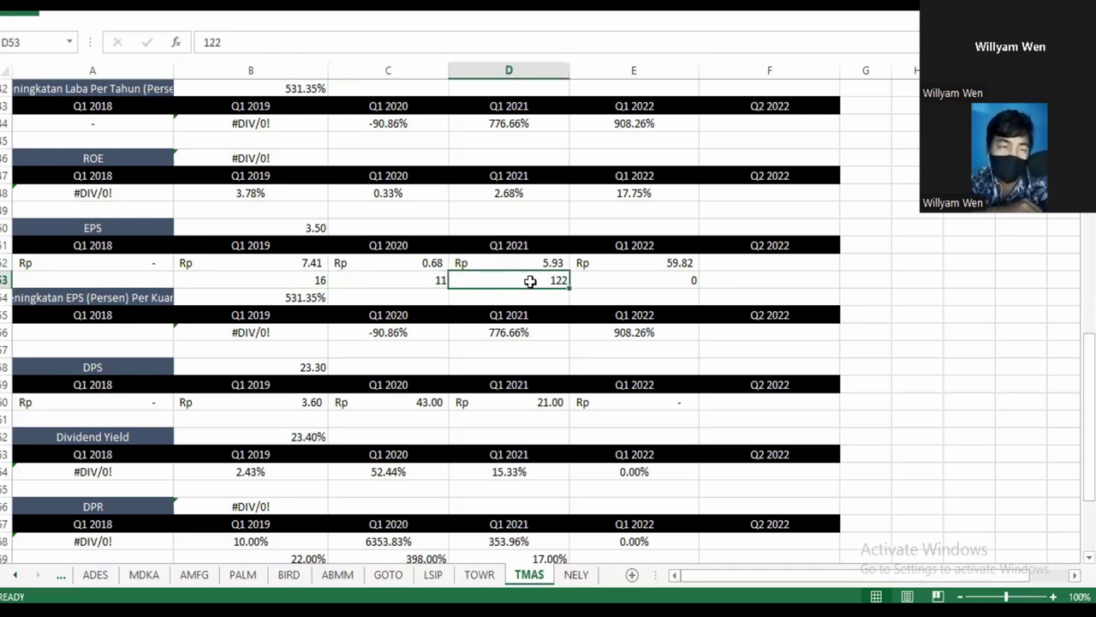
- Set the Q1 2022 value in row 53, beneath the EPS figures, to 240
left_click(632, 281)
left_click(656, 261)
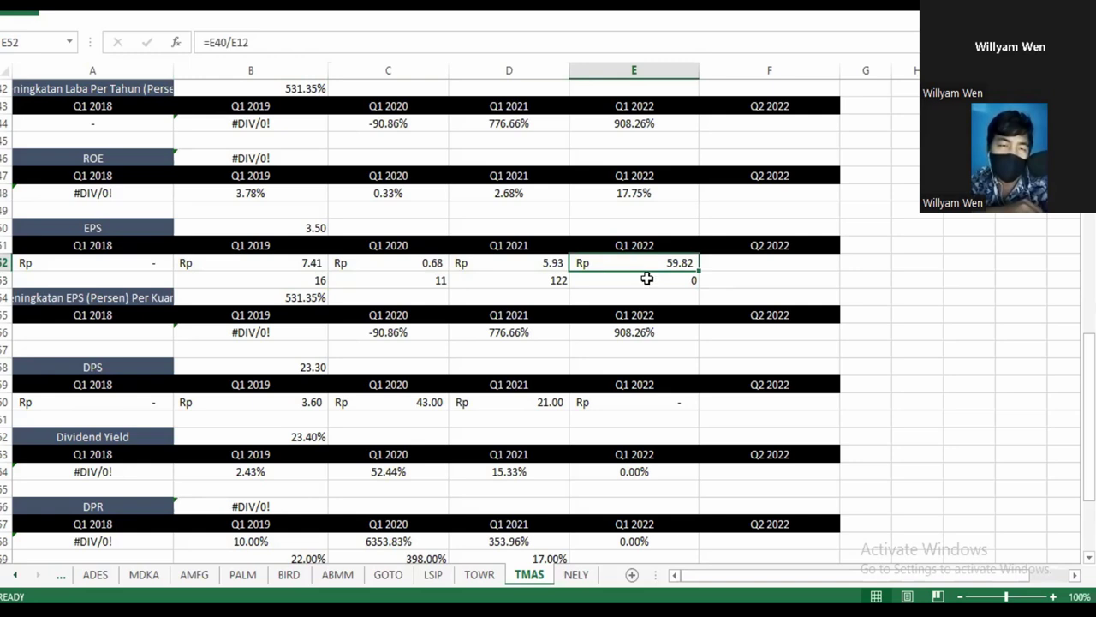
left_click(645, 279)
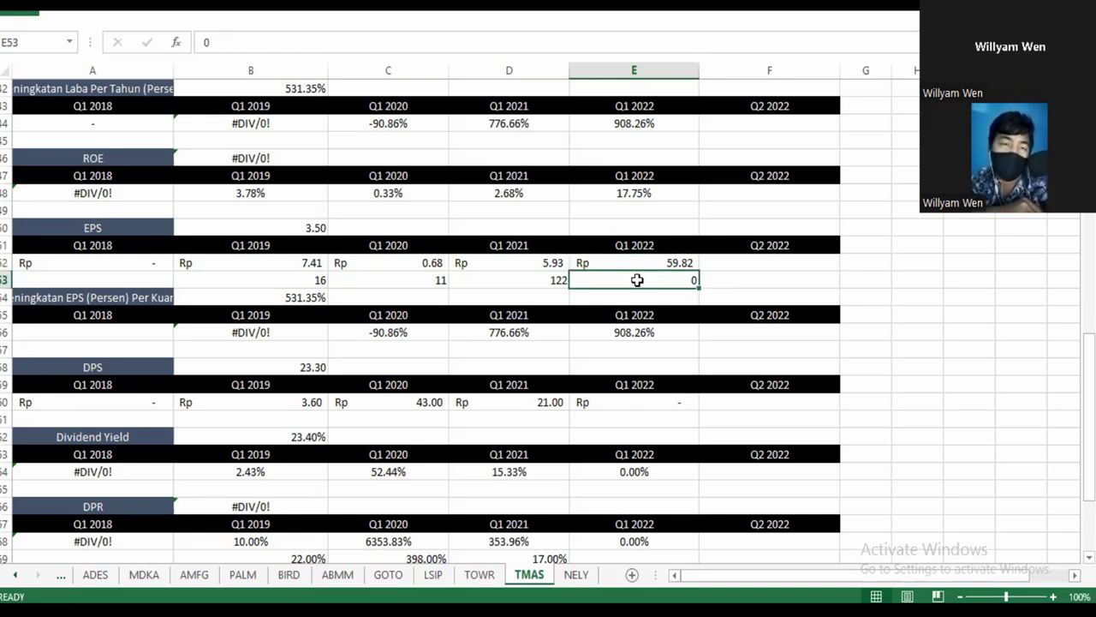
type("240")
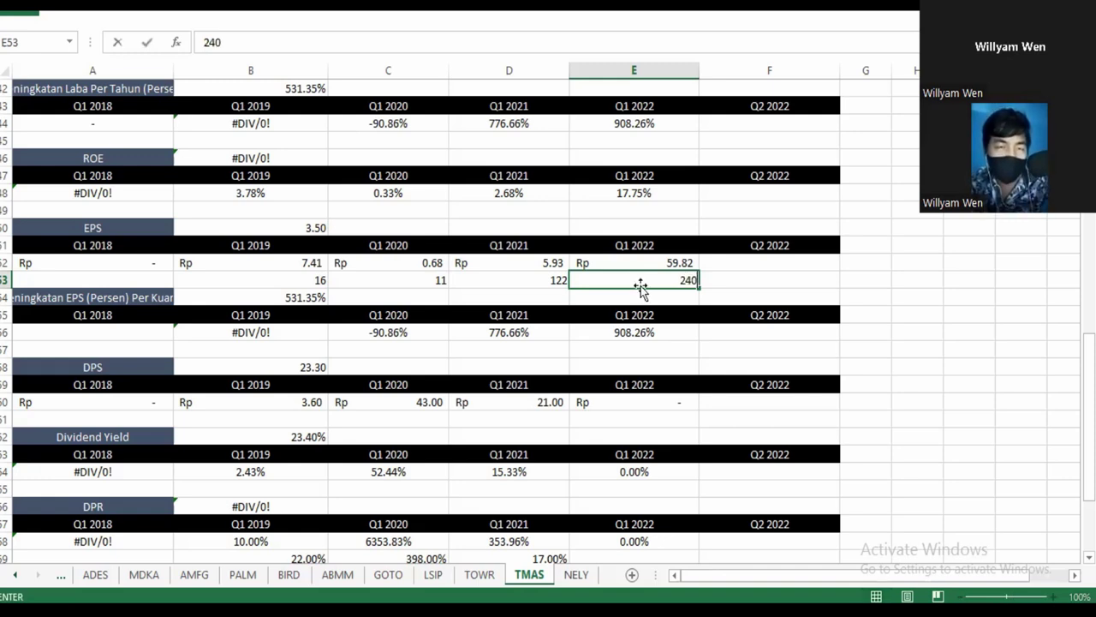
key("Return")
left_click(661, 280)
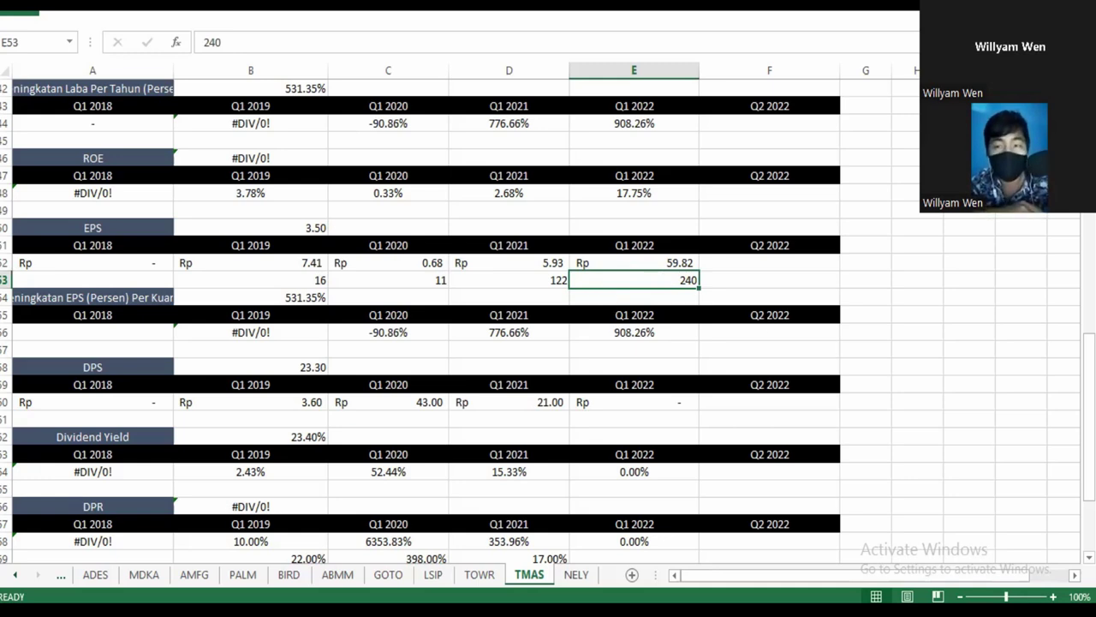
- Examine the DPS value for Q1 2019
left_click_drag(1089, 239, 1088, 240)
left_click_drag(1089, 400, 1088, 407)
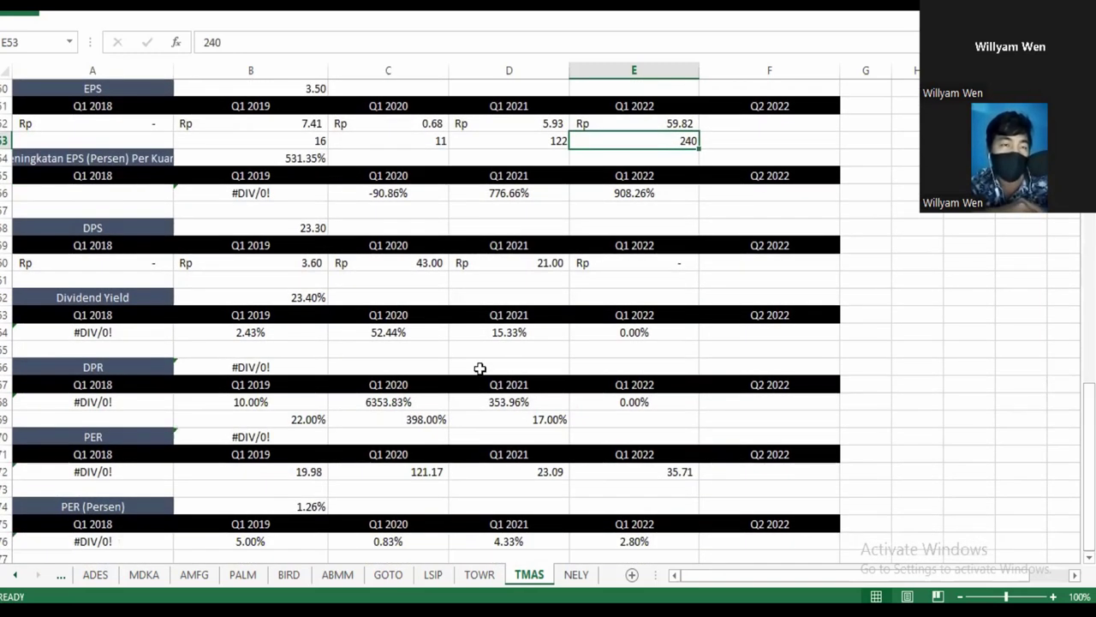
left_click(290, 263)
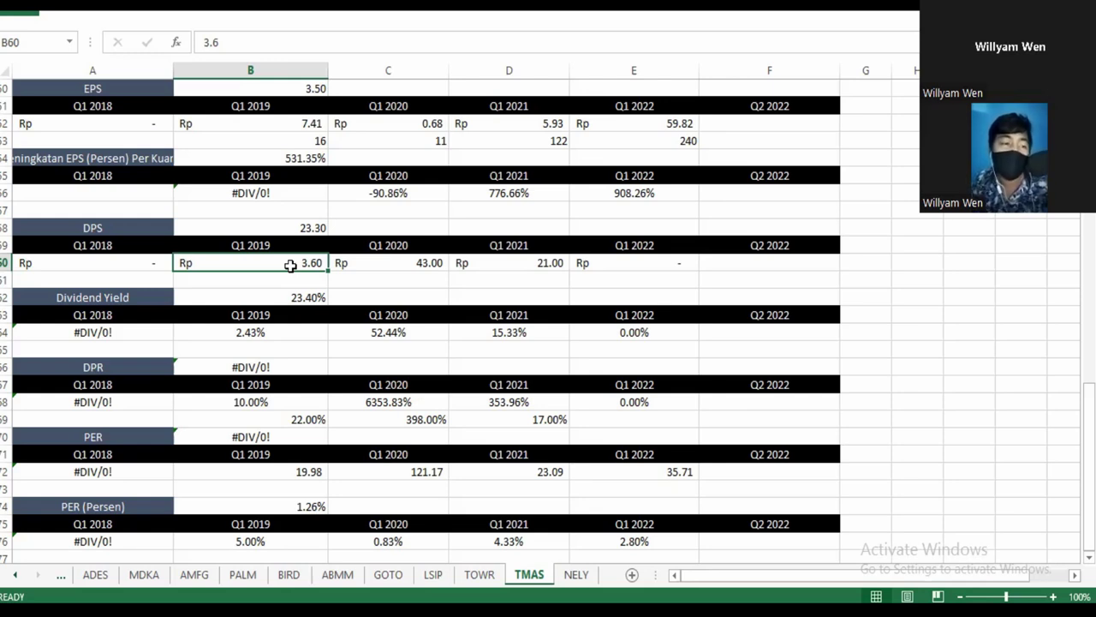
- Switch to the browser, search for pnlf to view the Panin Financial price chart for its maximum period, and return to the saham tmas results
key("alt+Tab")
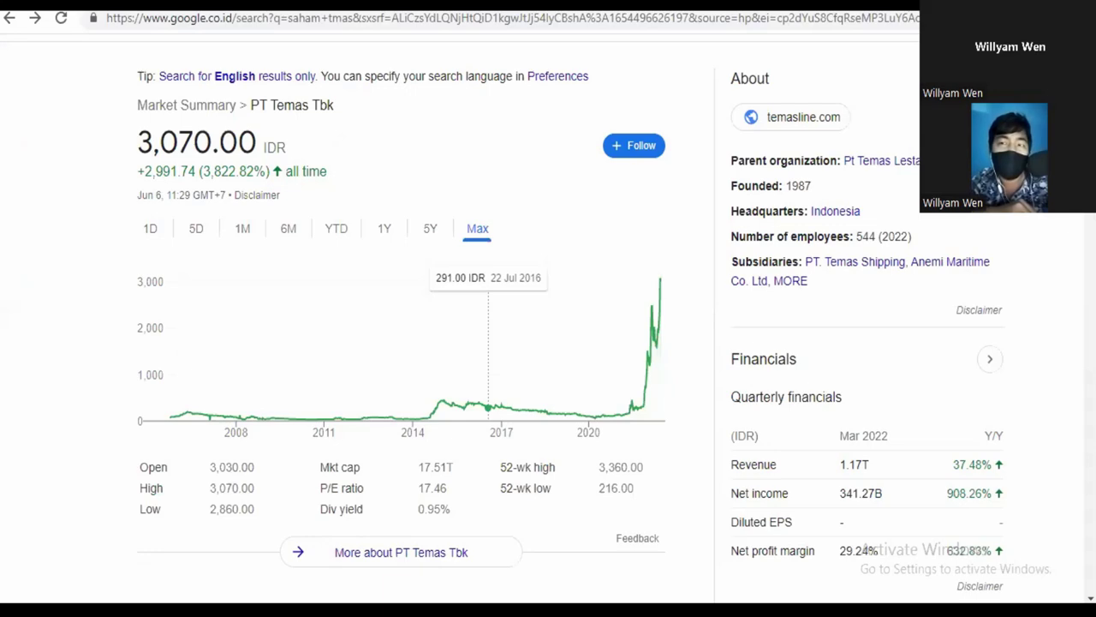
scroll(245, 134, "up", 3)
triple_click(255, 78)
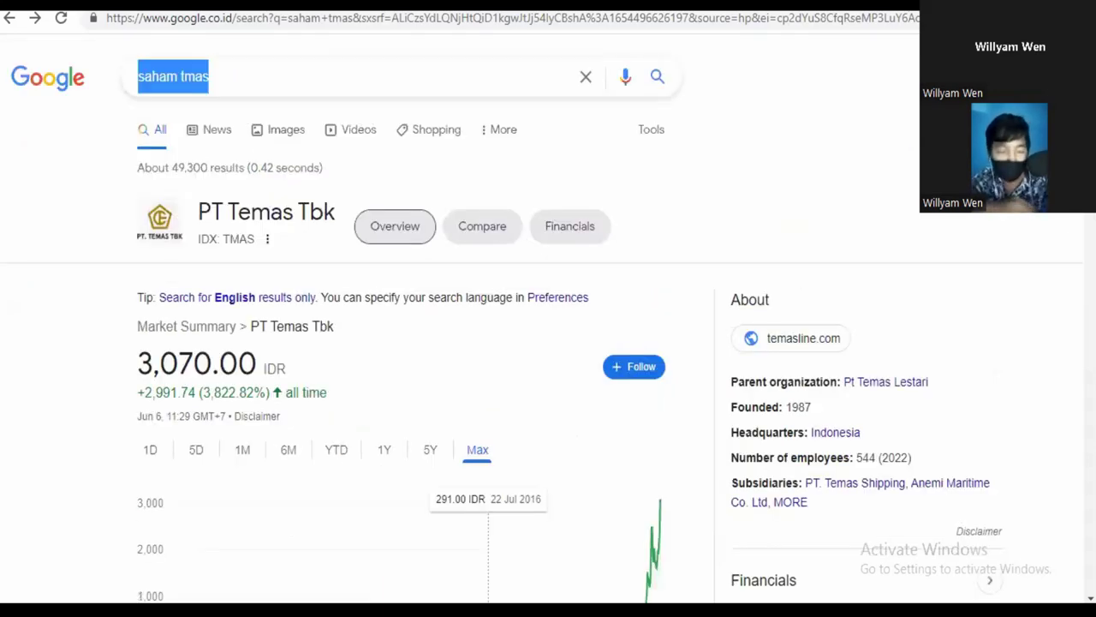
type("pnlf")
key("Return")
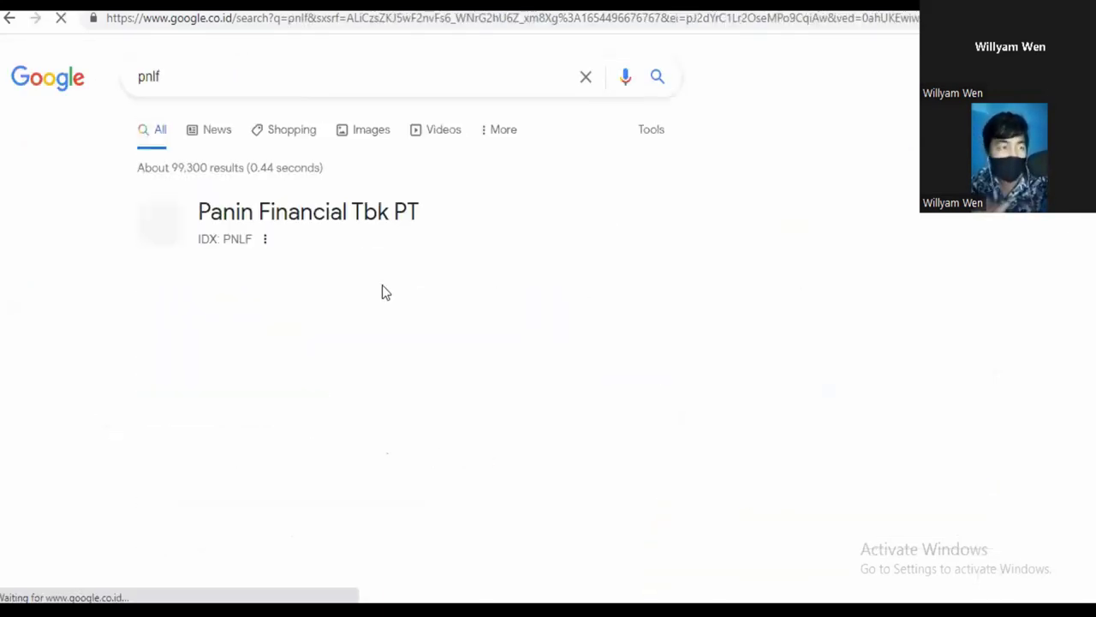
left_click(476, 449)
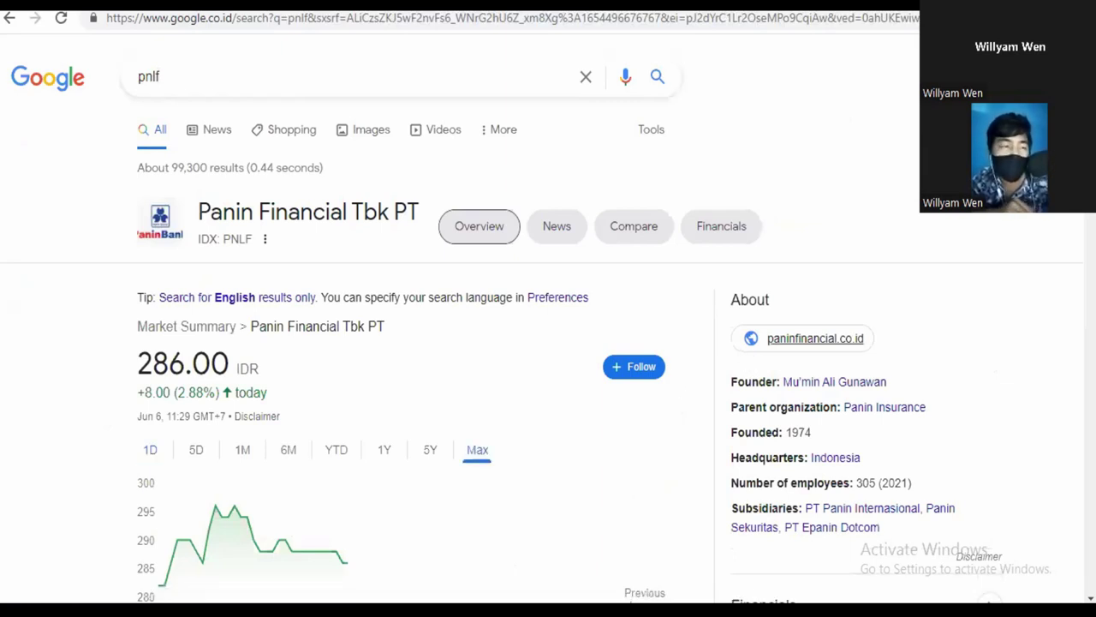
scroll(141, 367, "down", 3)
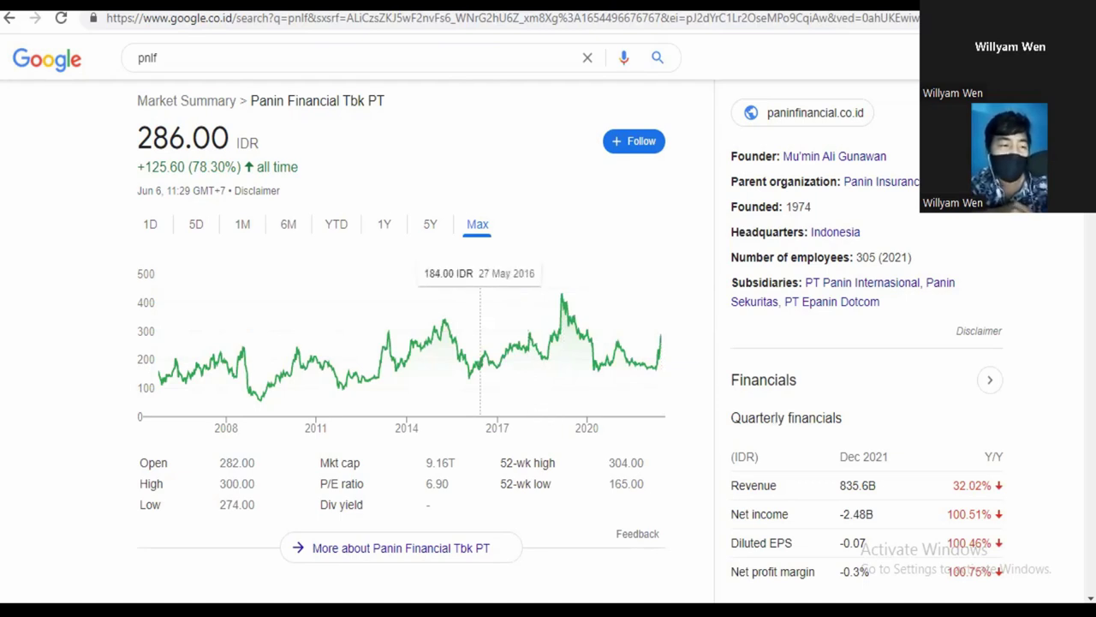
left_click(9, 24)
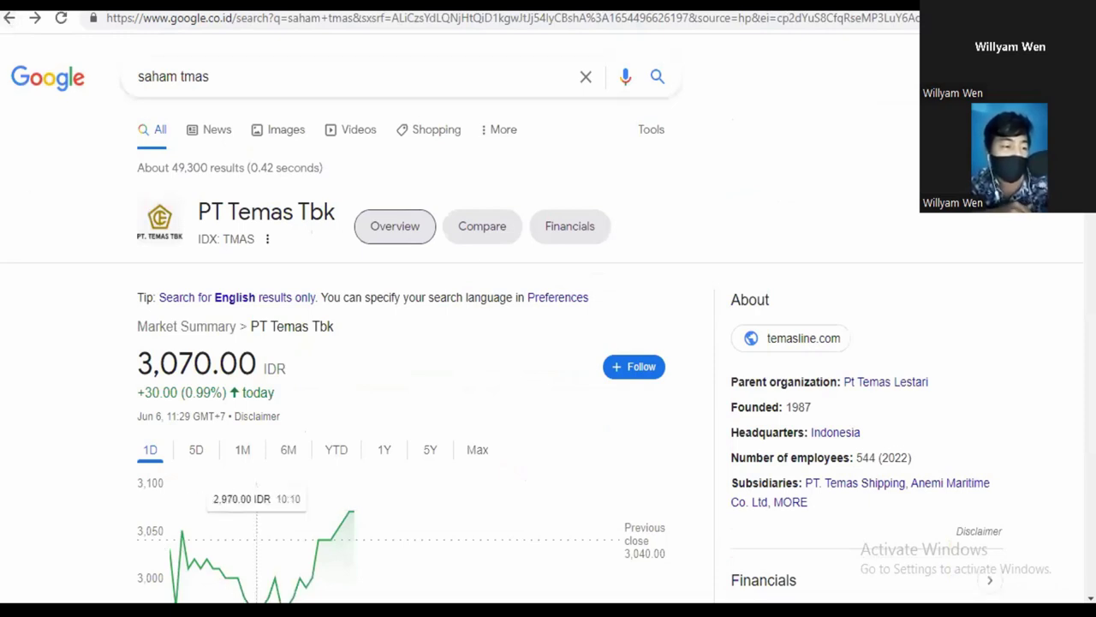
- Switch back to the Excel workbook and examine the Q1 2019 DPS, dividend yield formula and row 69 percentage beneath the DPR
key("alt+Tab")
left_click(401, 364)
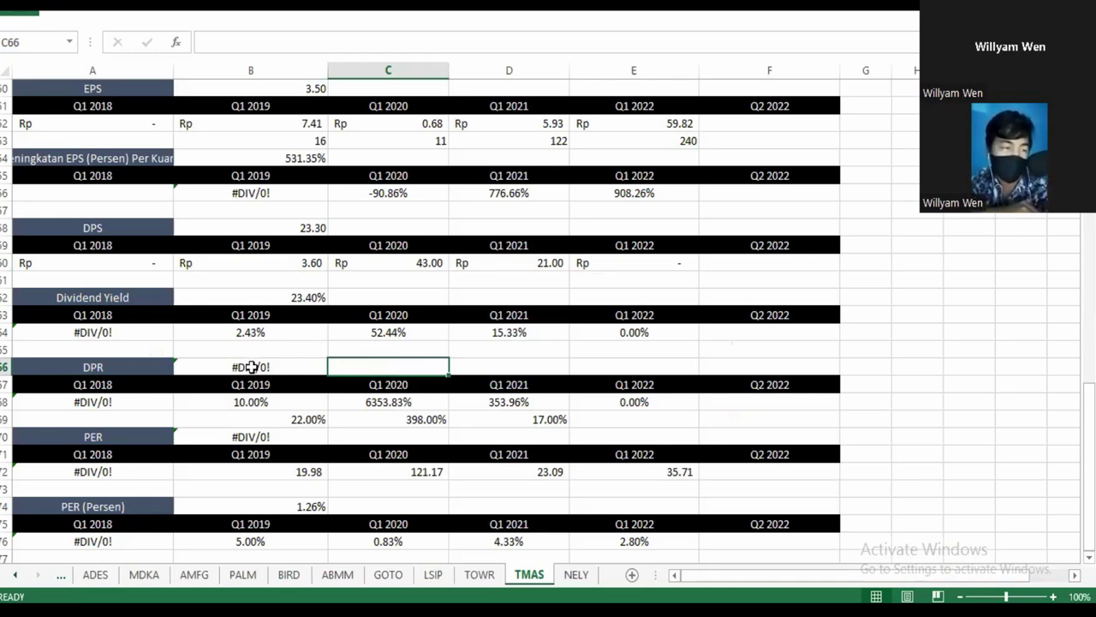
left_click(301, 262)
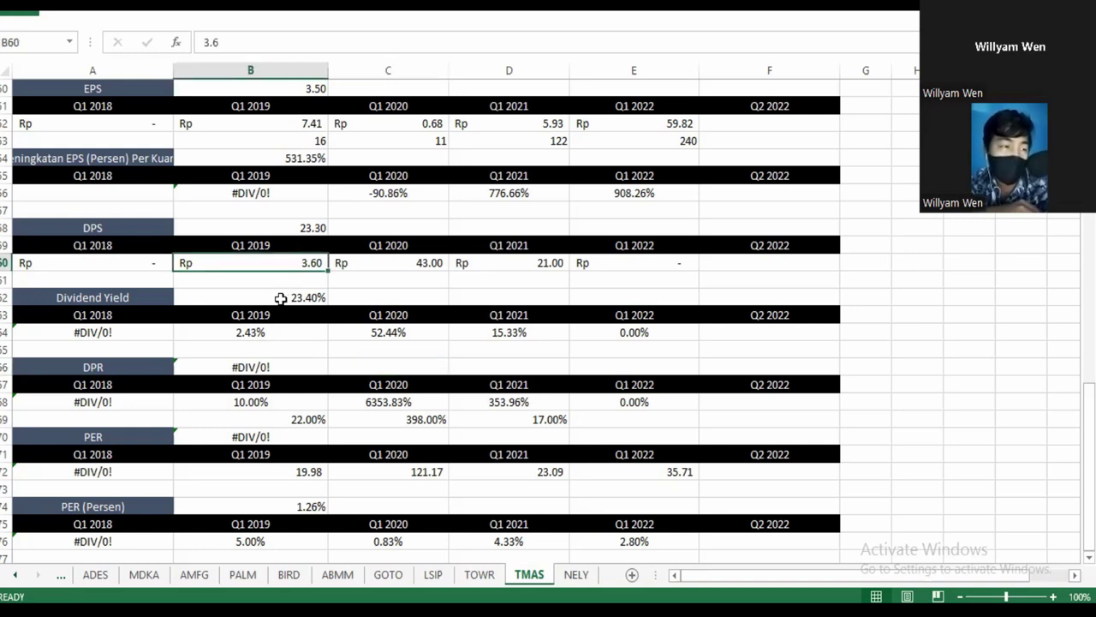
left_click(273, 332)
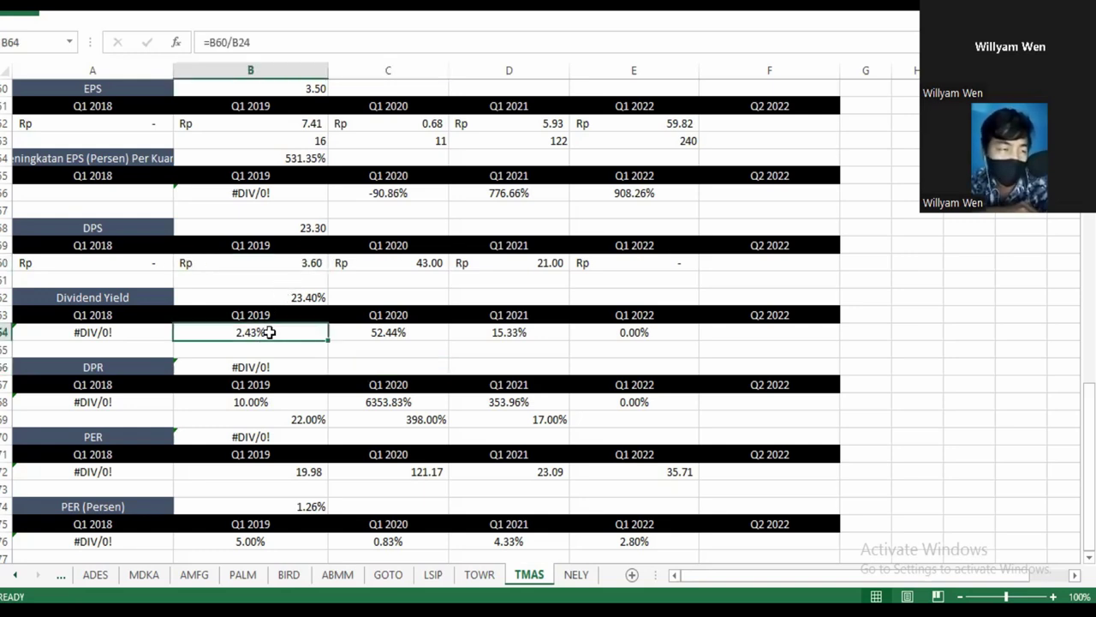
left_click(311, 418)
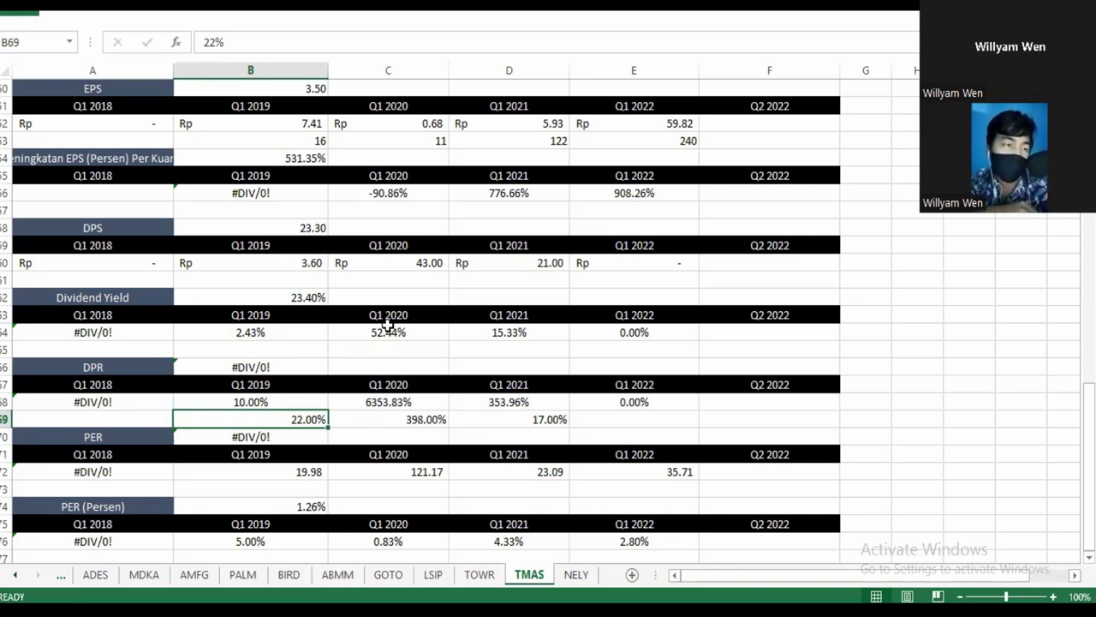
- Compare the Q1 2020 DPS with the row 53 value, the row 69 percentage and the dividend yield formula
left_click(414, 264)
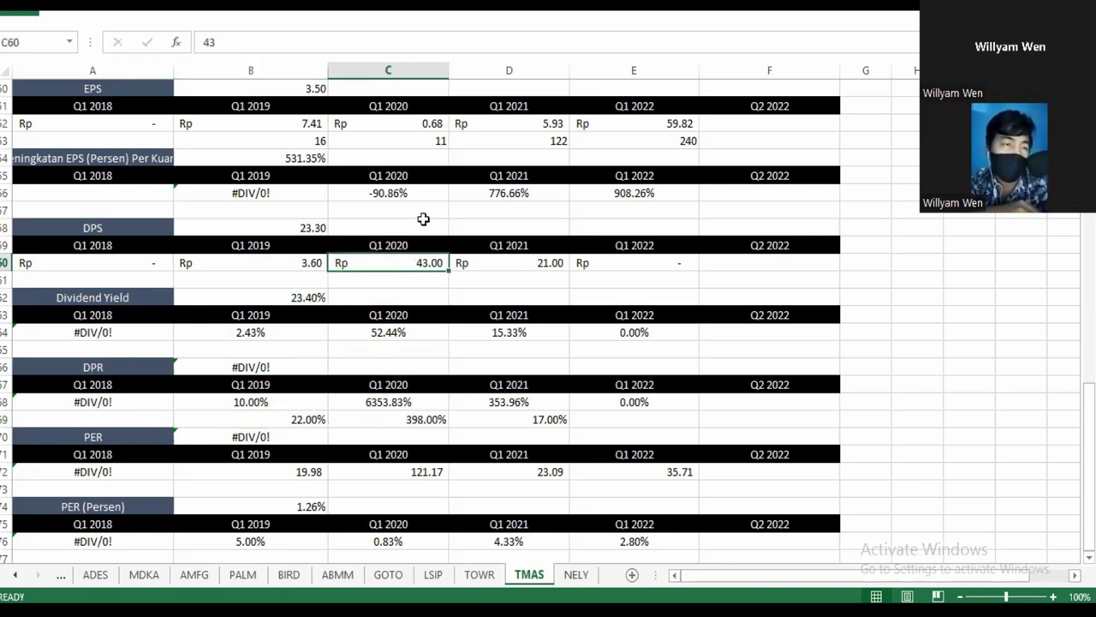
left_click(437, 138)
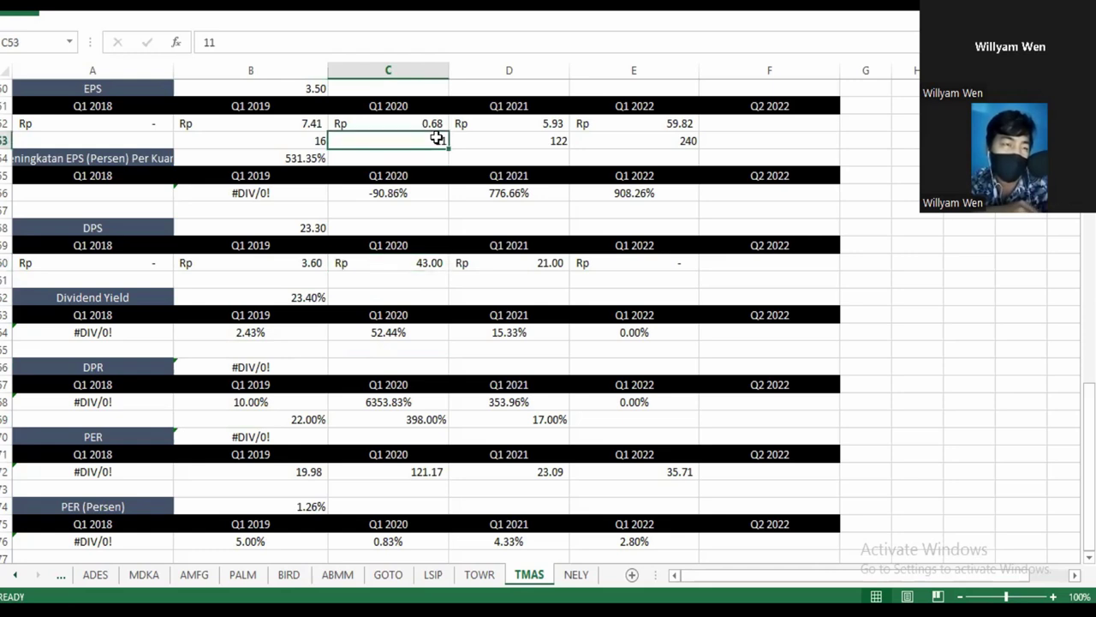
left_click(435, 265)
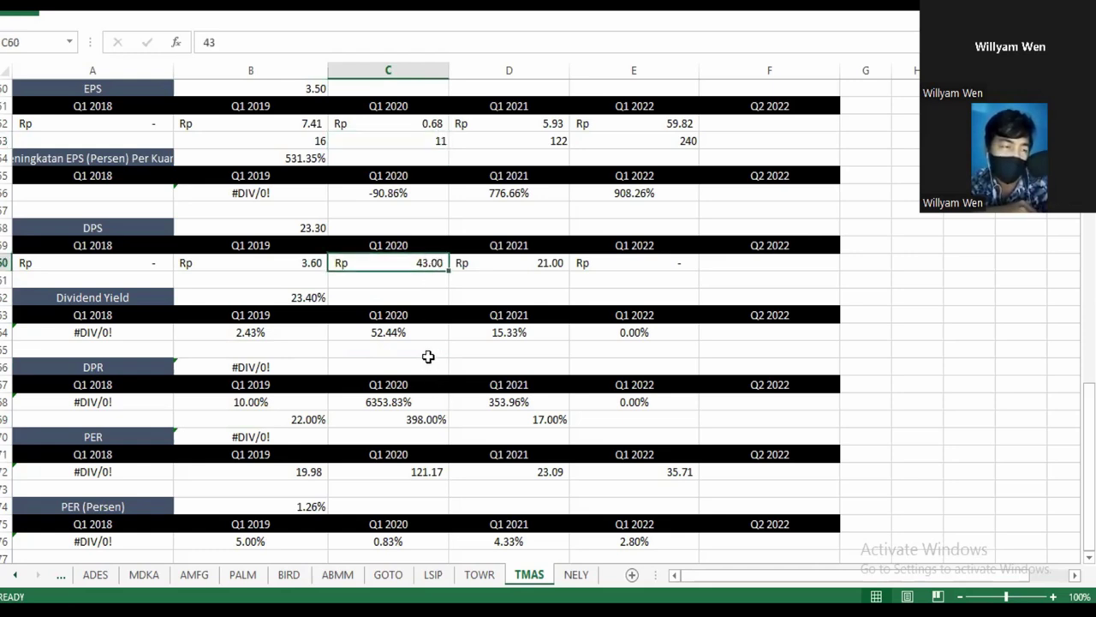
left_click(427, 418)
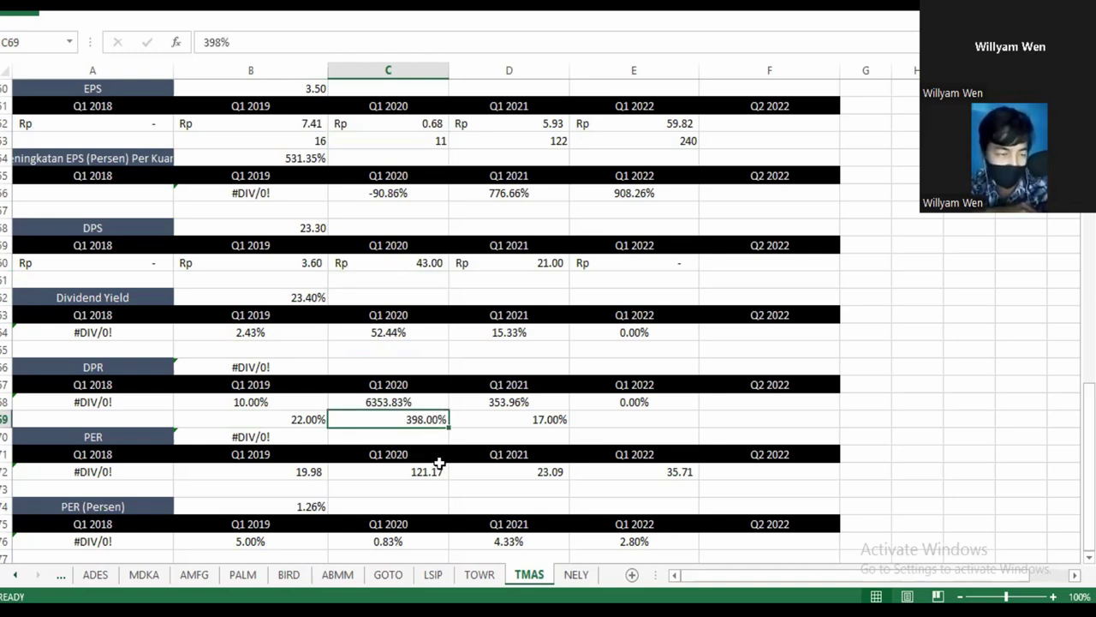
left_click(404, 339)
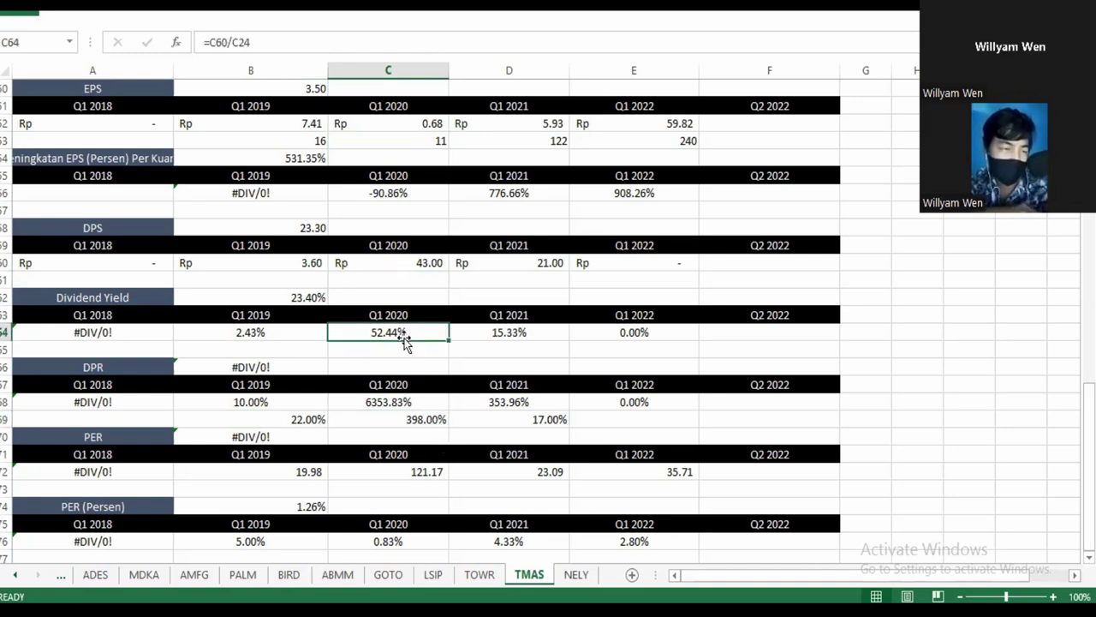
left_click(430, 142)
left_click(427, 262)
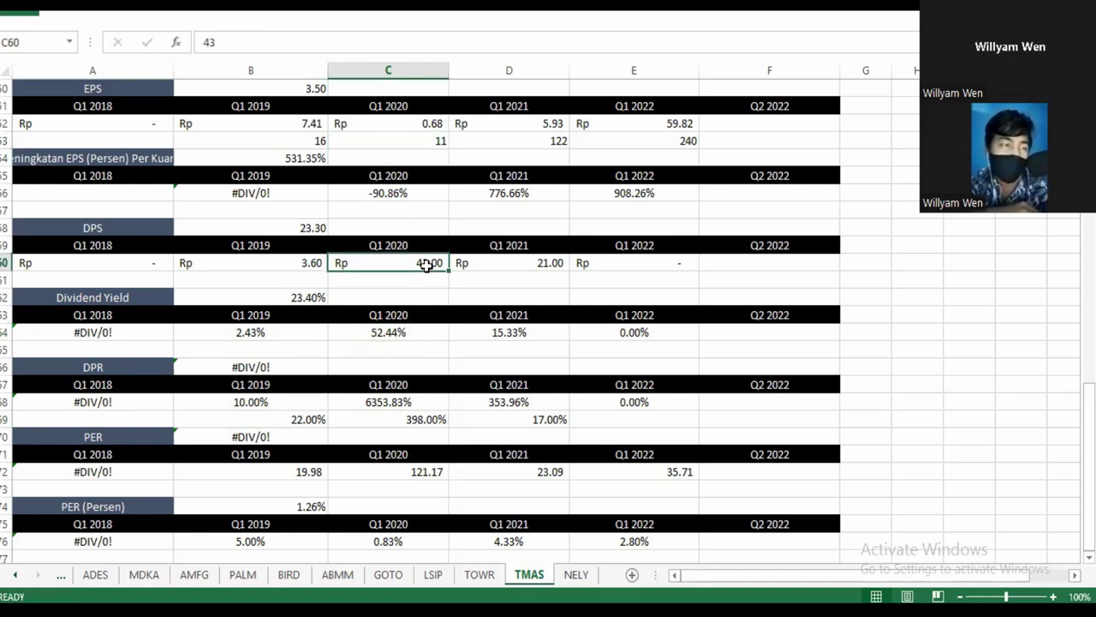
- Review the Q1 2021 row 53 value, DPS, dividend yield and PER, and compare the row 69 percentages for Q1 2021 and Q1 2019
left_click(514, 143)
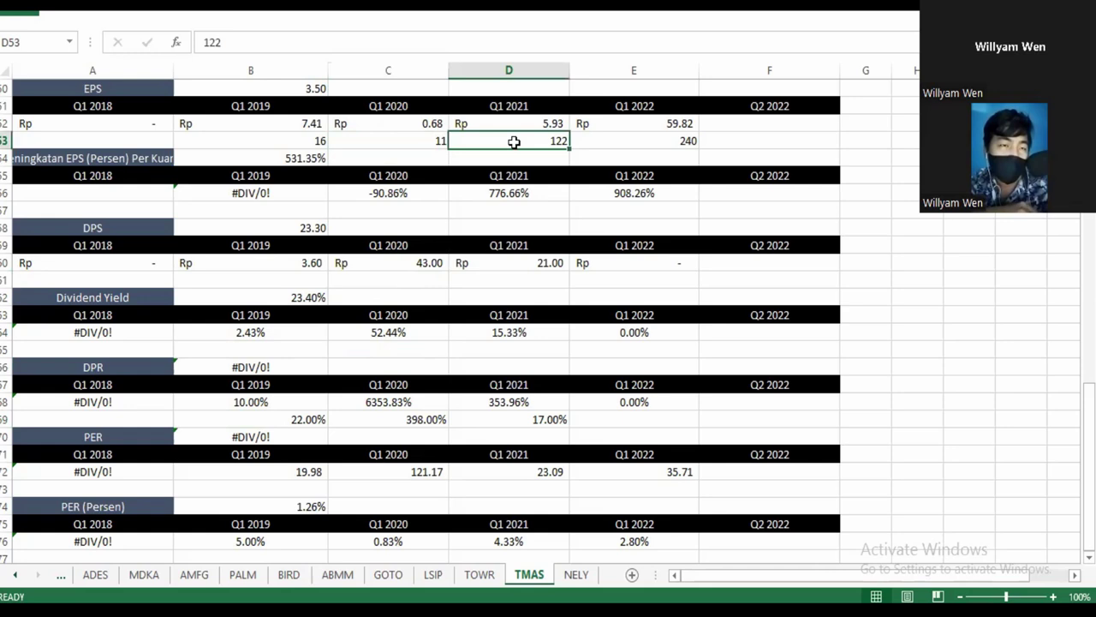
left_click(538, 263)
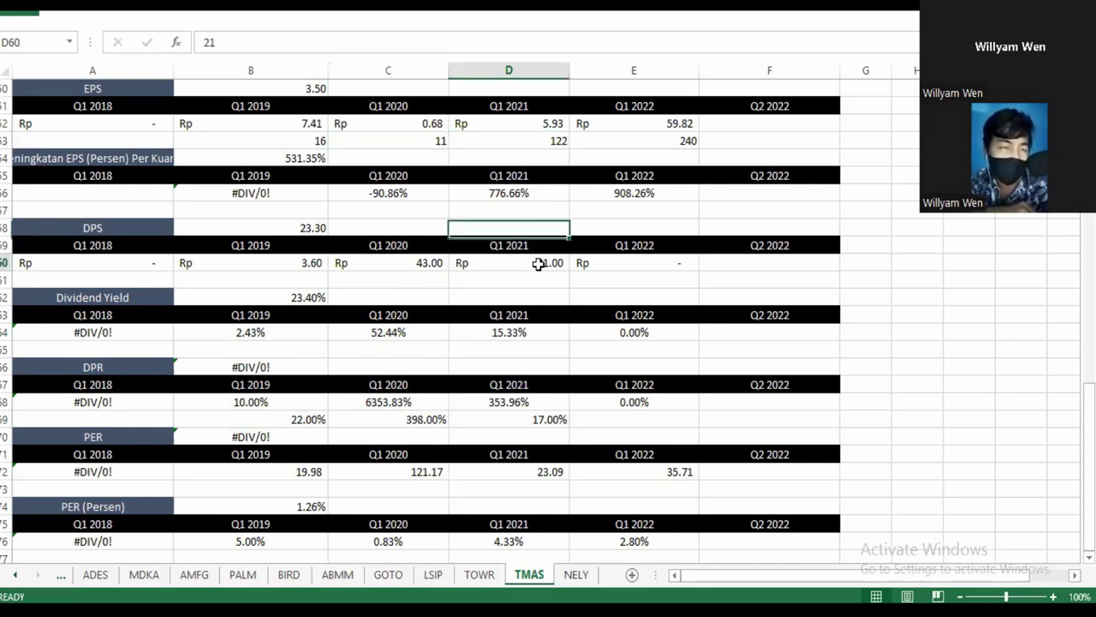
left_click(547, 420)
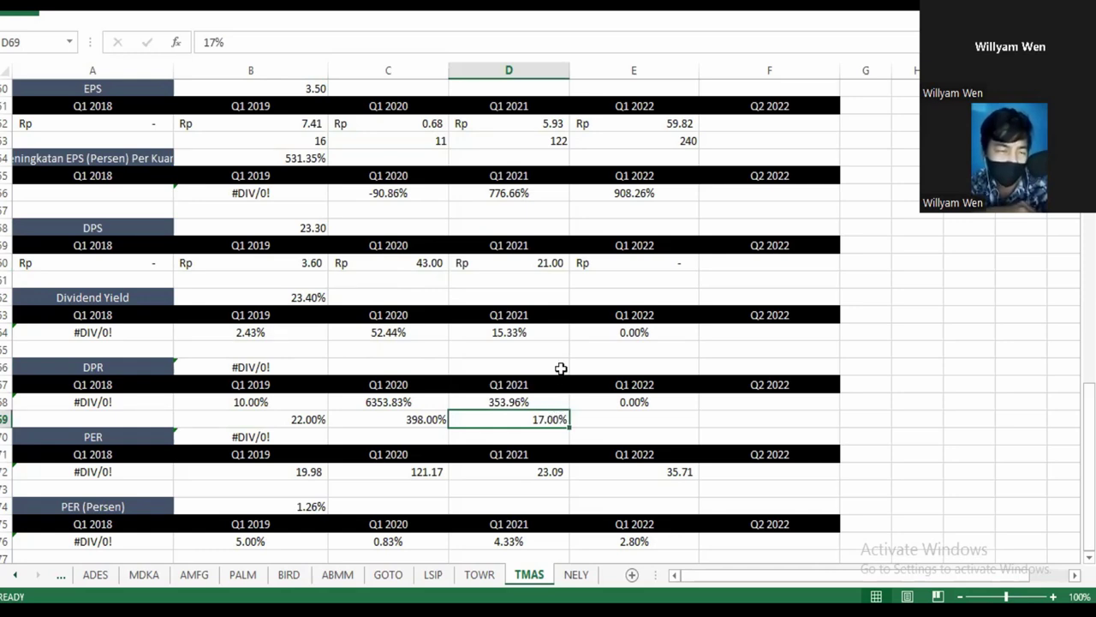
left_click(541, 336)
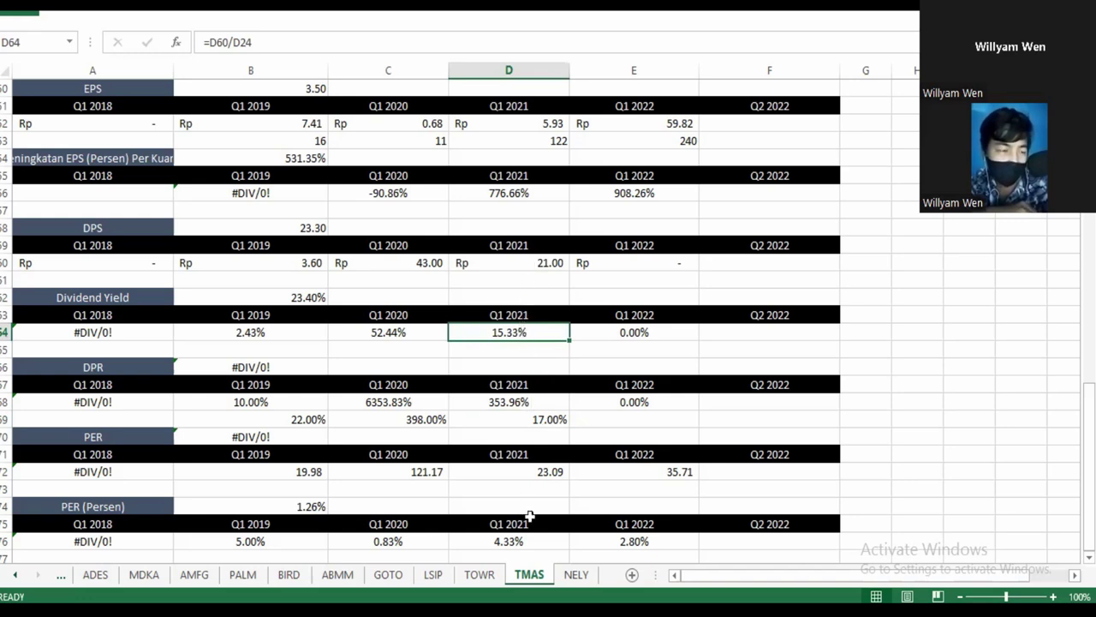
left_click(539, 473)
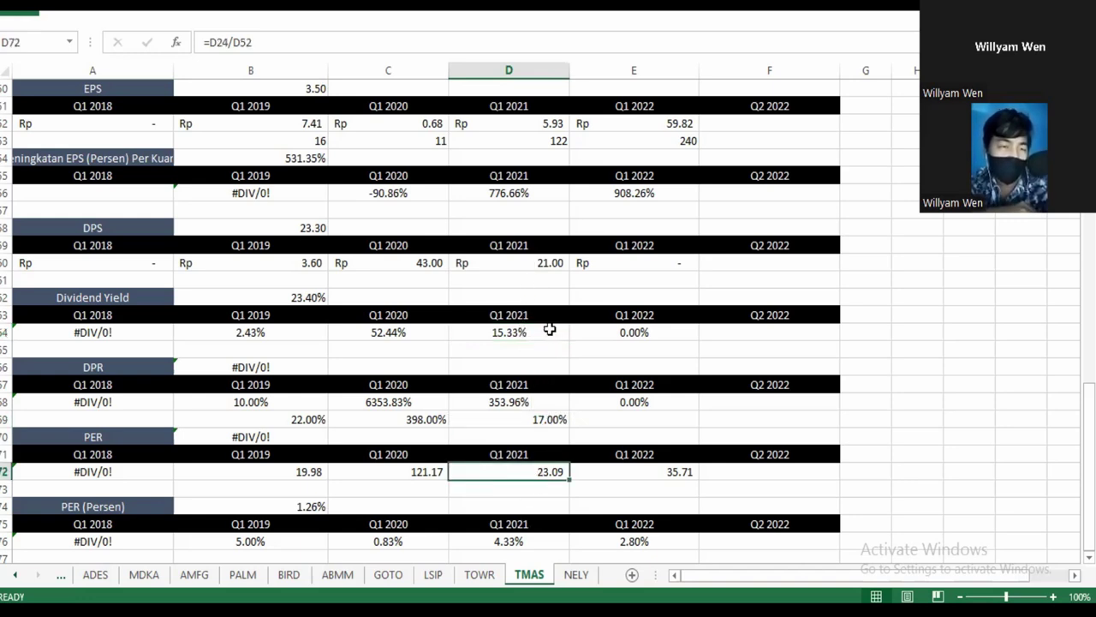
left_click(551, 328)
left_click(548, 420)
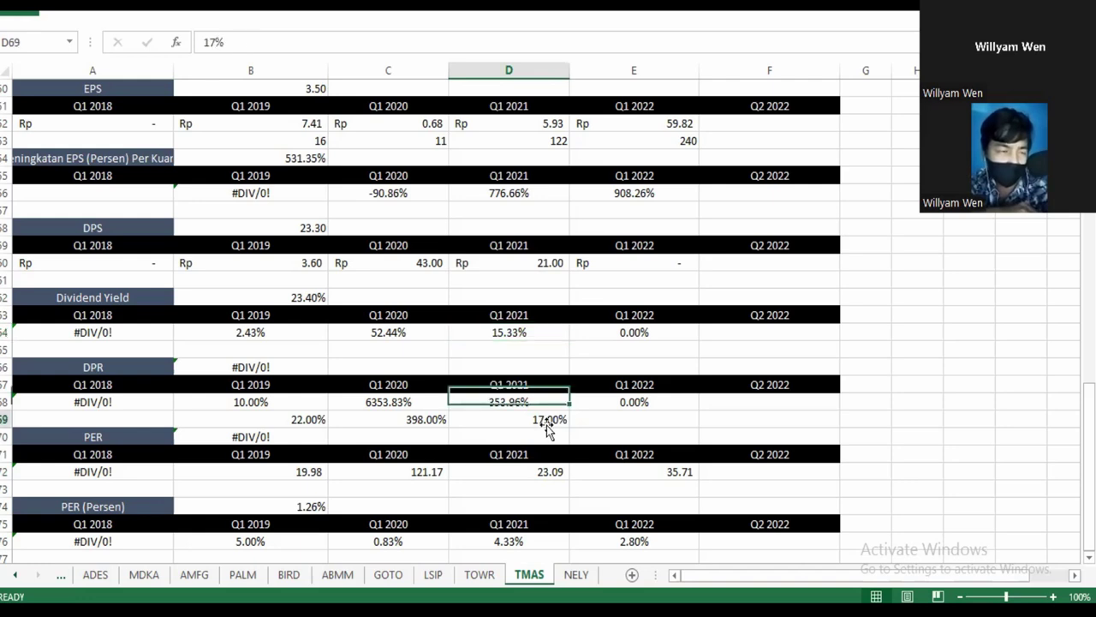
left_click(323, 421)
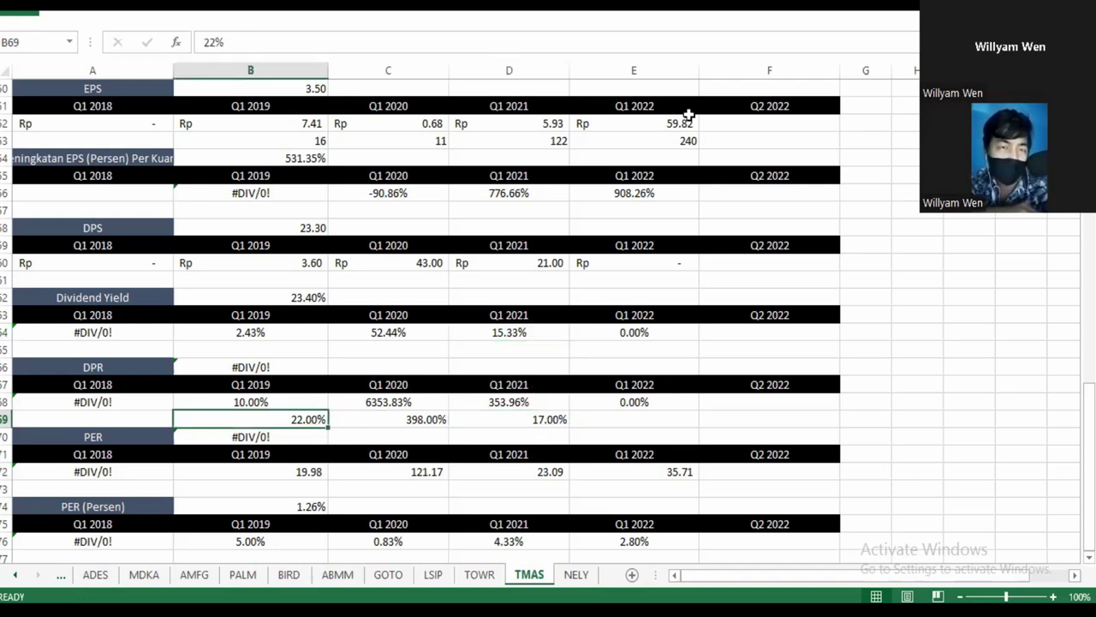
- Check the Q1 2022 value in row 53, calculate 240*20% with a Google search in the browser, and return to the Excel workbook
left_click(654, 139)
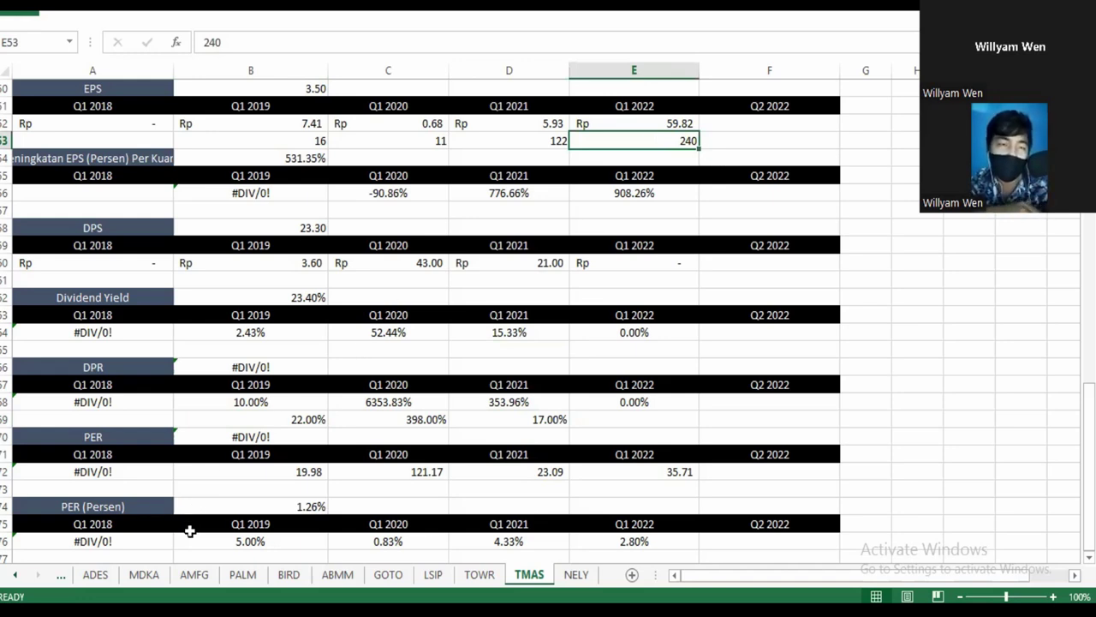
key("alt+Tab")
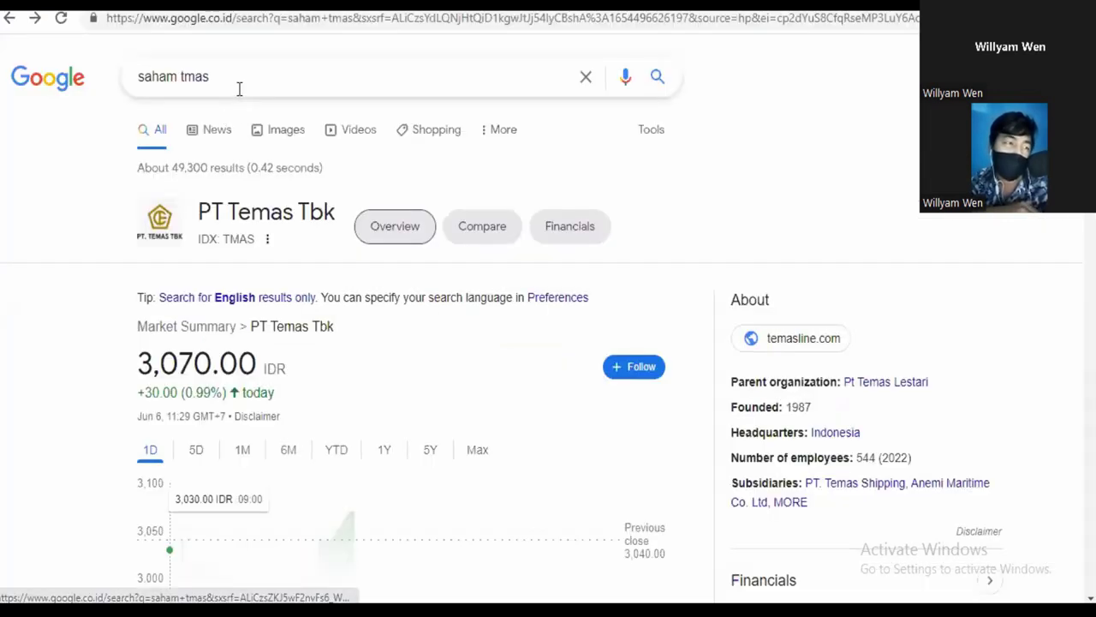
triple_click(237, 85)
type("24")
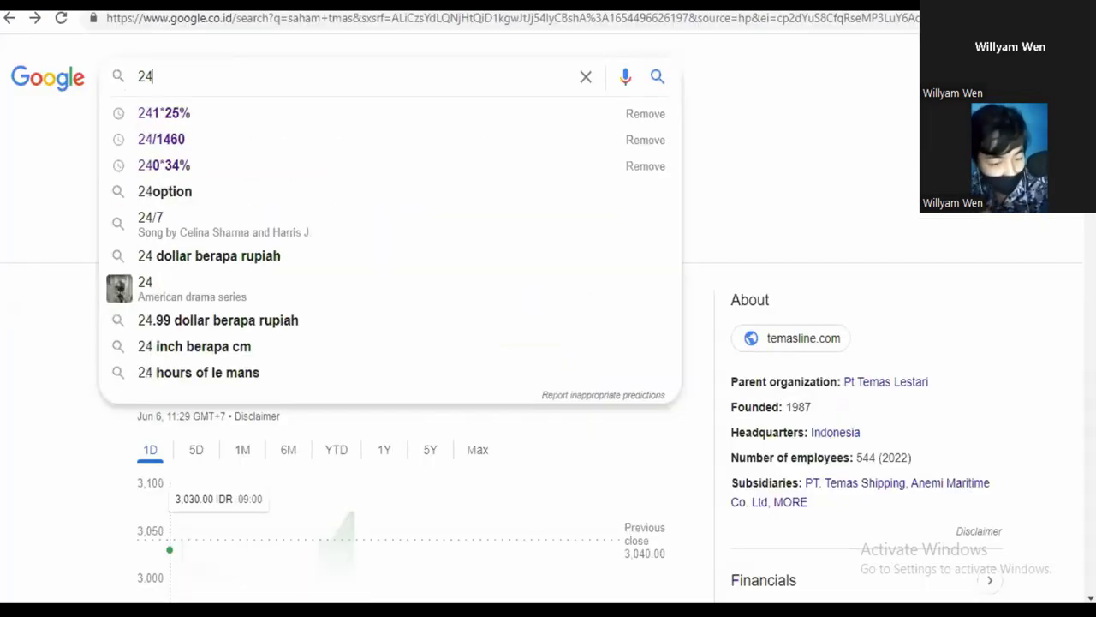
type("0*2")
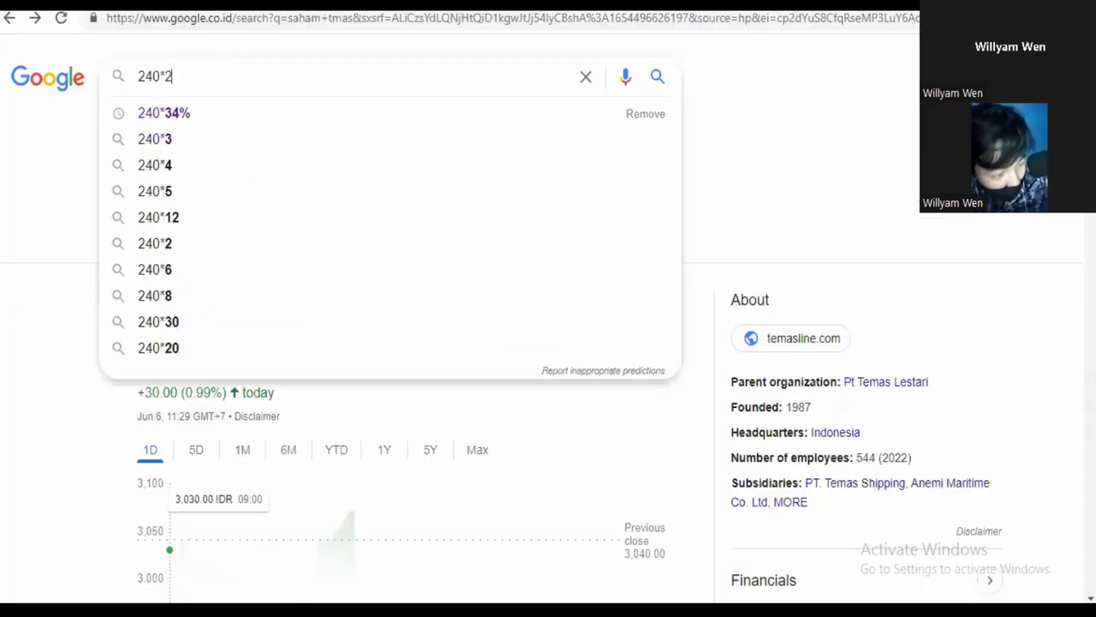
type("0%")
key("Return")
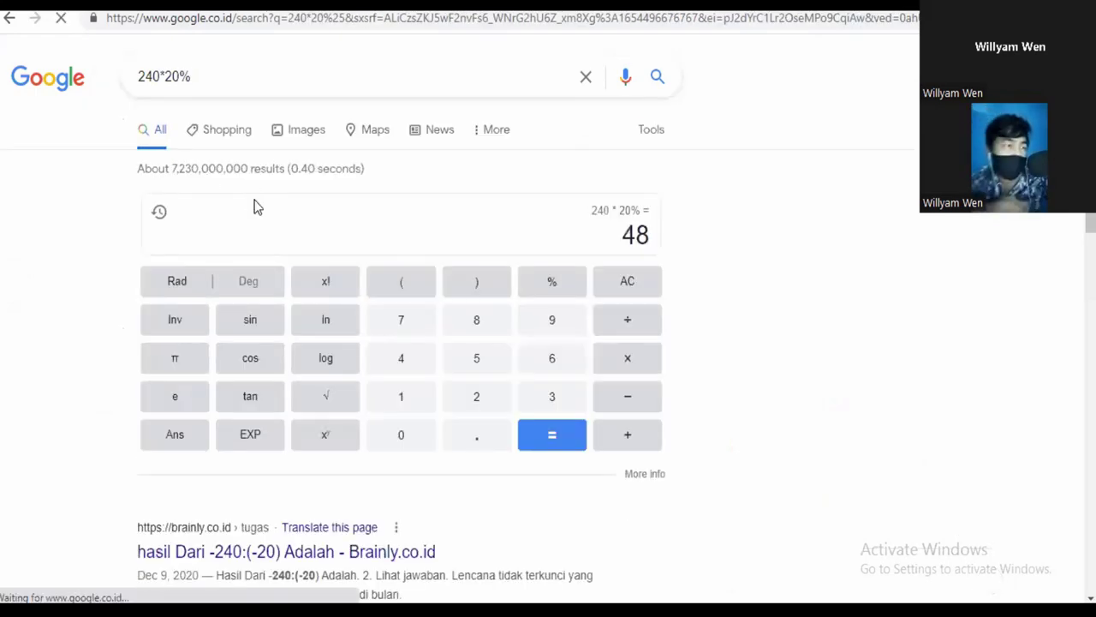
key("alt+Tab")
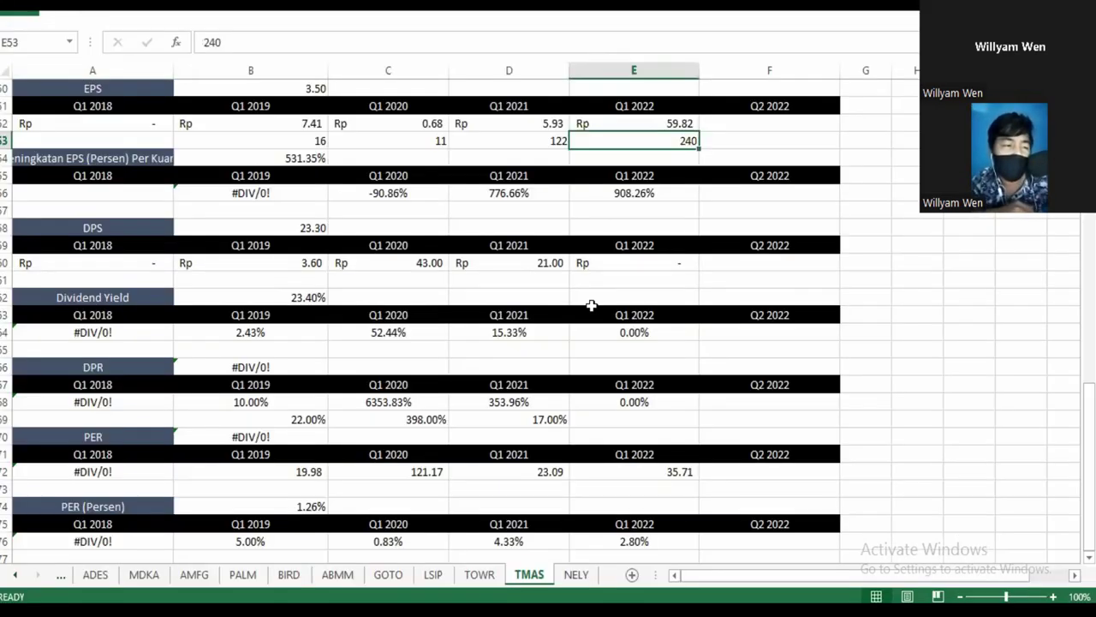
- Enter 48 as the Q1 2022 DPS and check the Q1 2022 dividend yield and DPR formulas
left_click(632, 266)
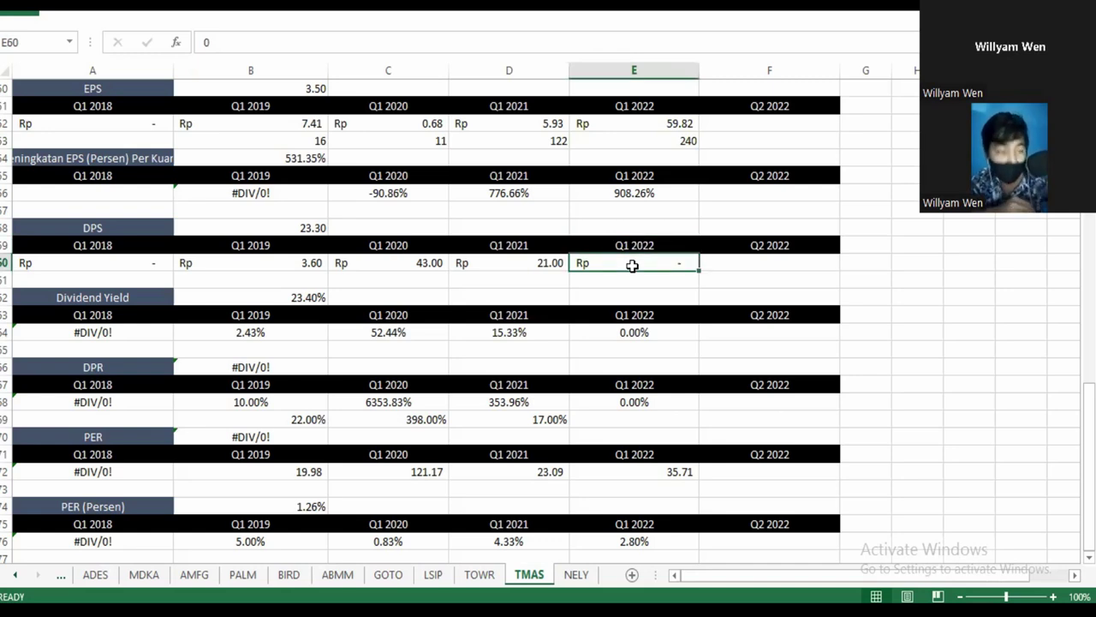
type("48")
key("Return")
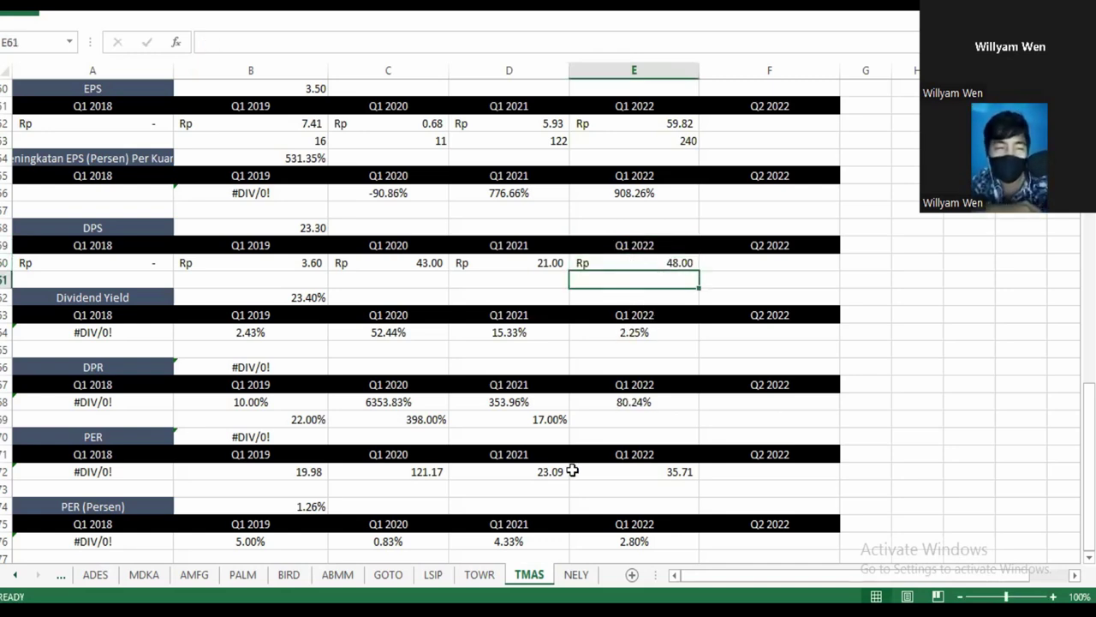
left_click(634, 333)
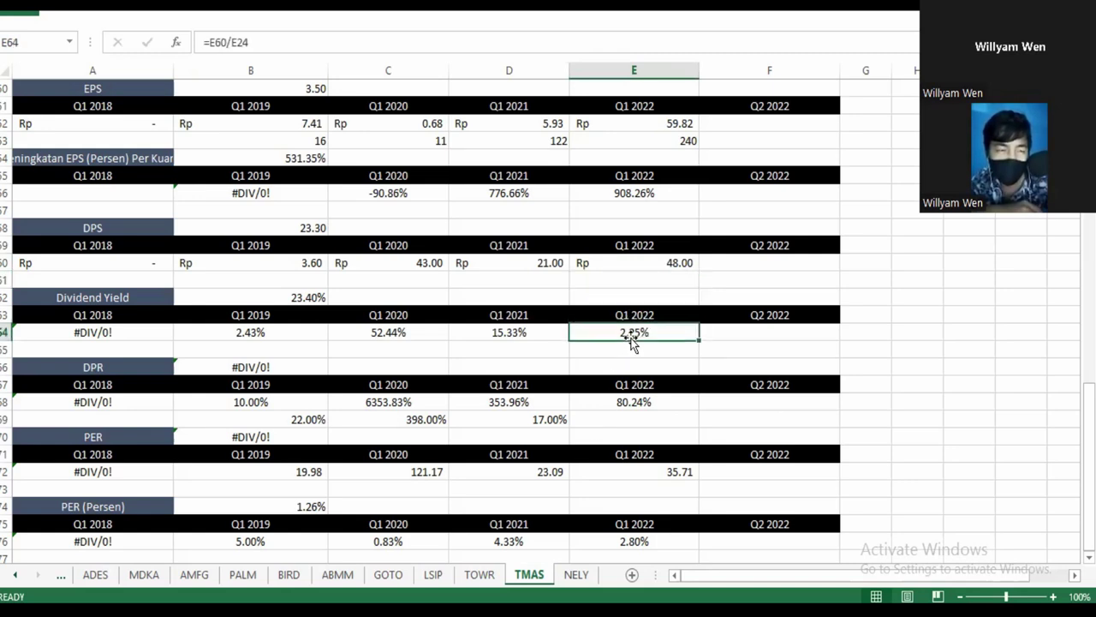
left_click(651, 395)
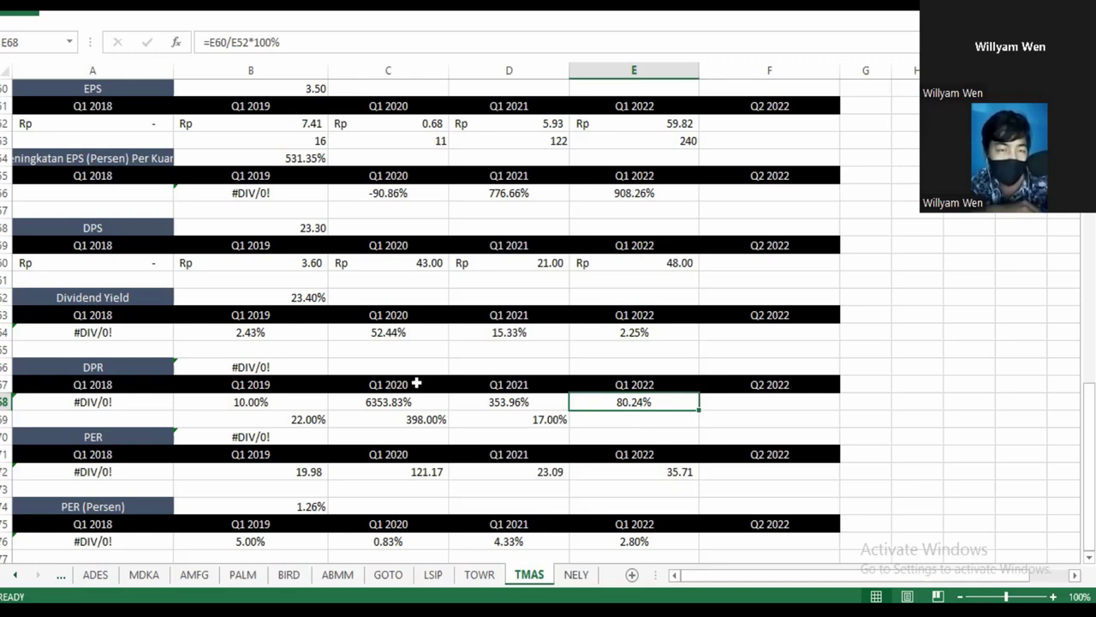
- Switch to the browser and replace the Google search text with the range 480-960 without submitting it
key("alt+Tab")
left_click(197, 73)
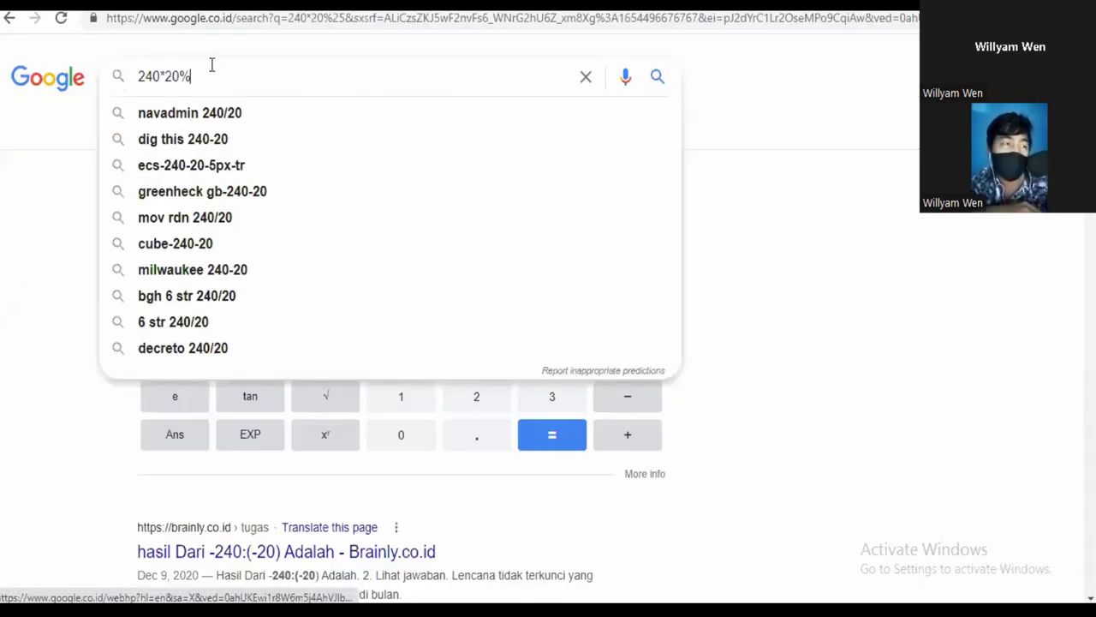
left_click_drag(211, 69, 8, 54)
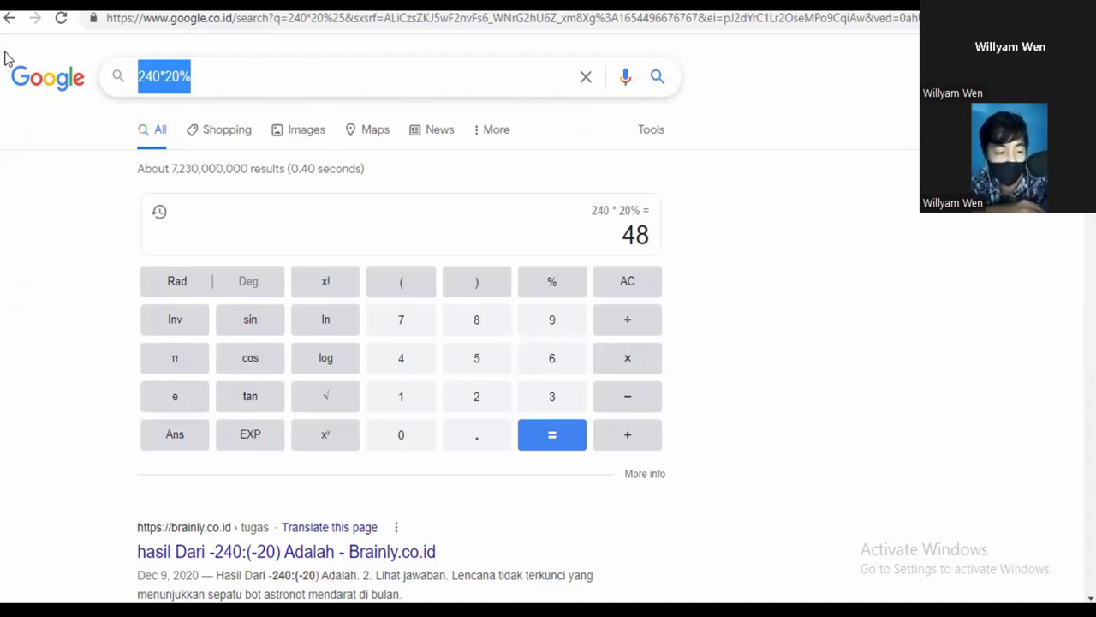
type("48")
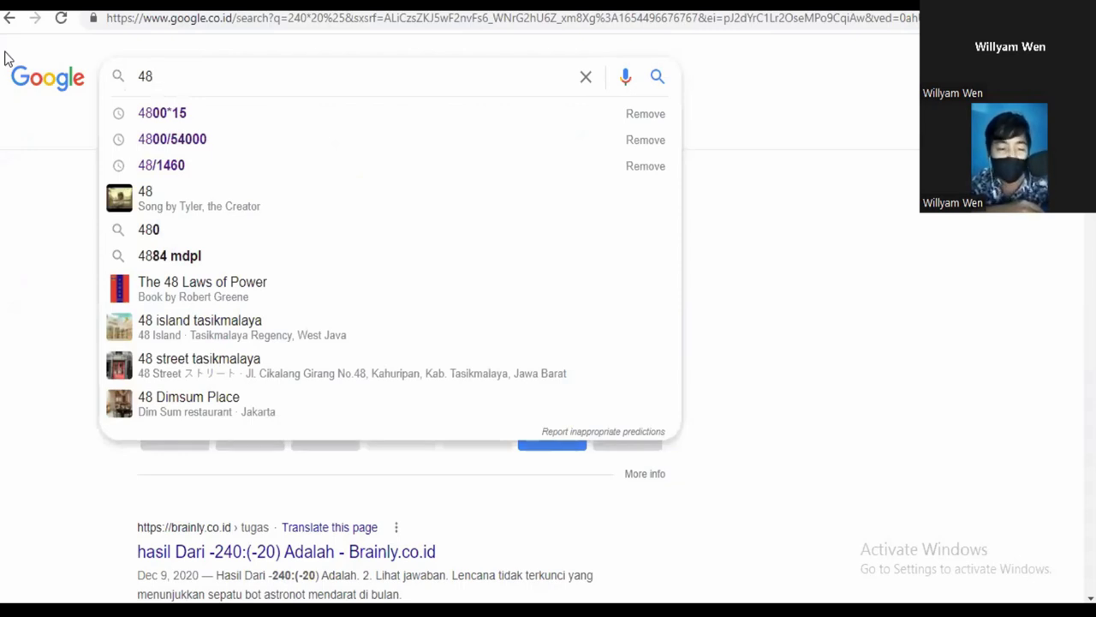
type("0")
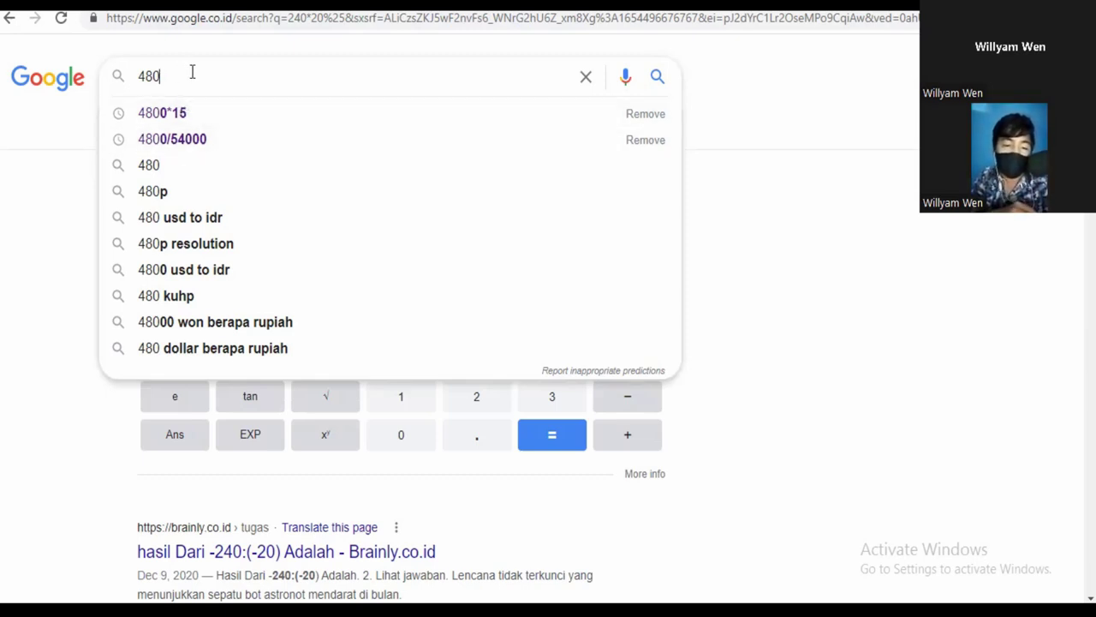
type("-960")
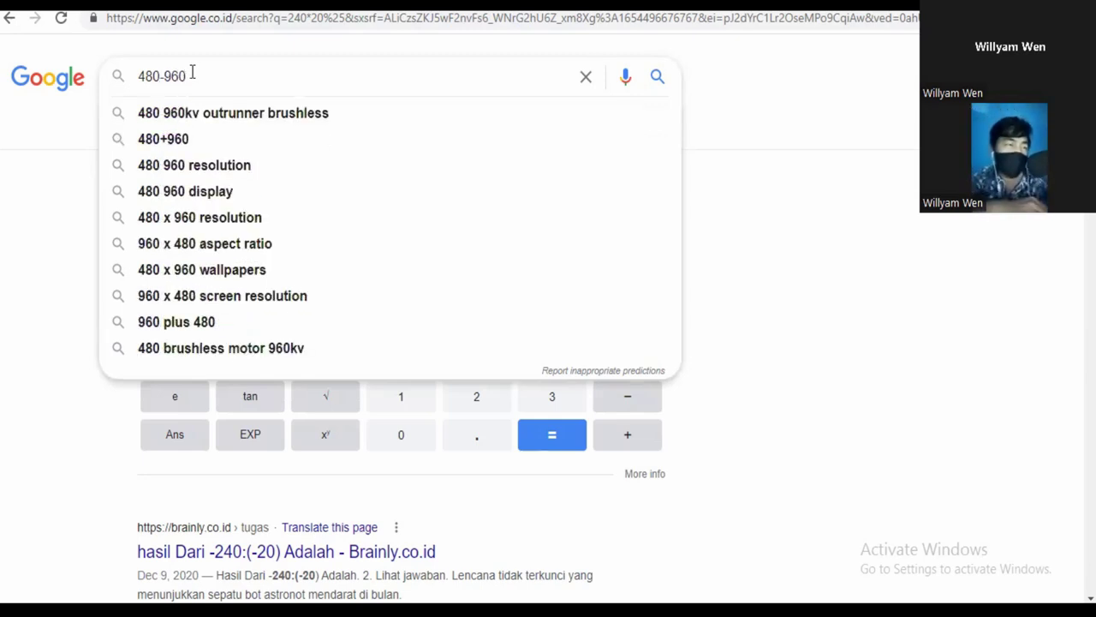
- Insert 720 into the unsubmitted search text to make it 480-720-960, and highlight the figures in it
left_click_drag(192, 75, 163, 70)
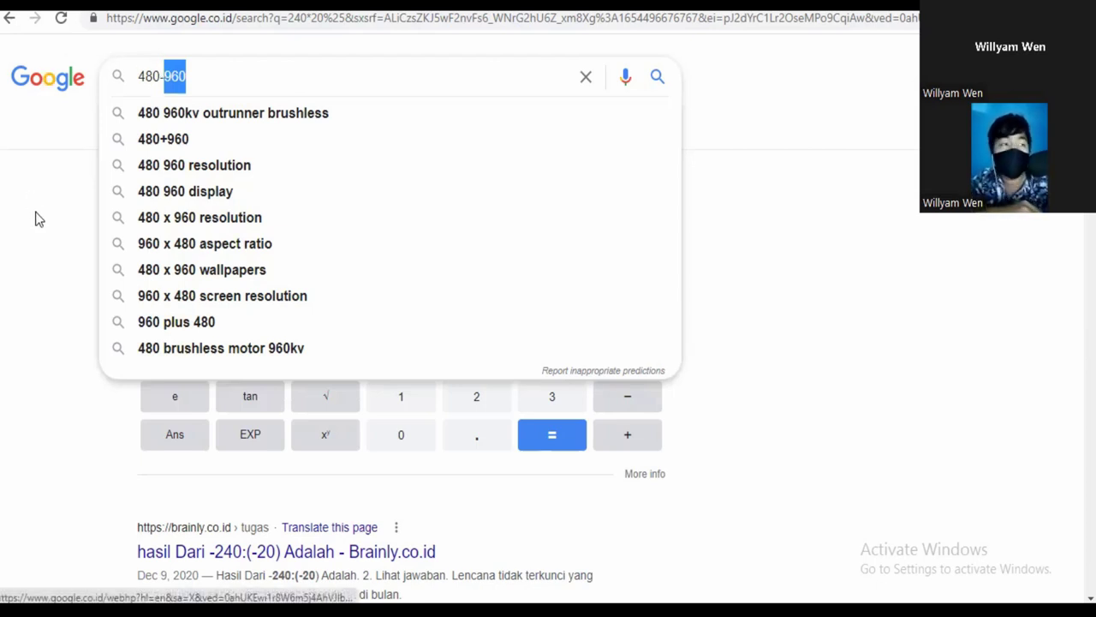
left_click(34, 188)
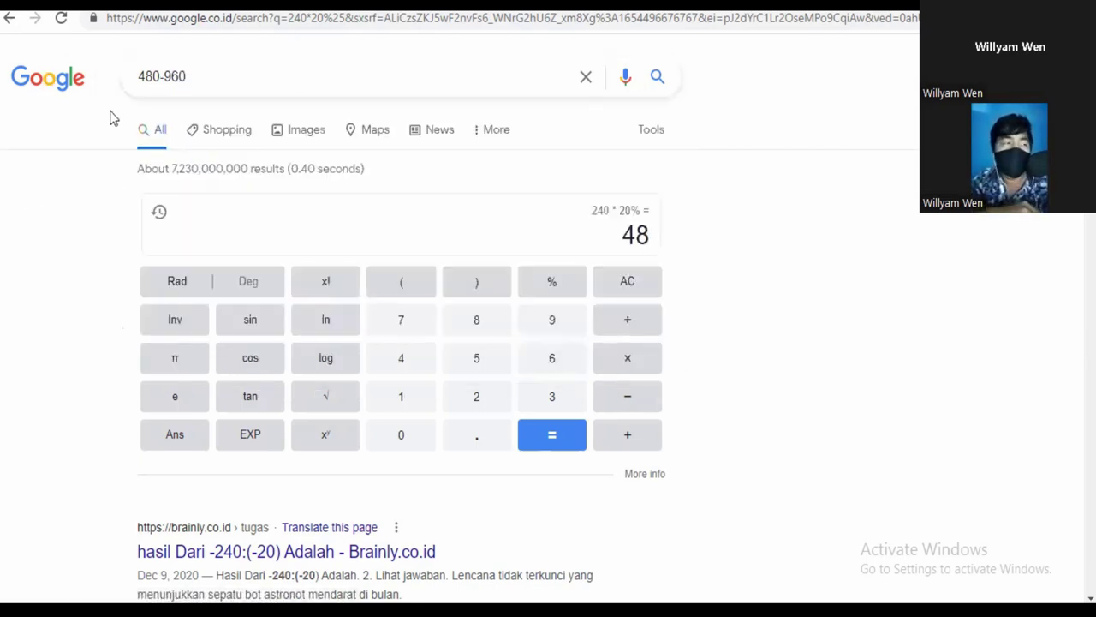
left_click(165, 77)
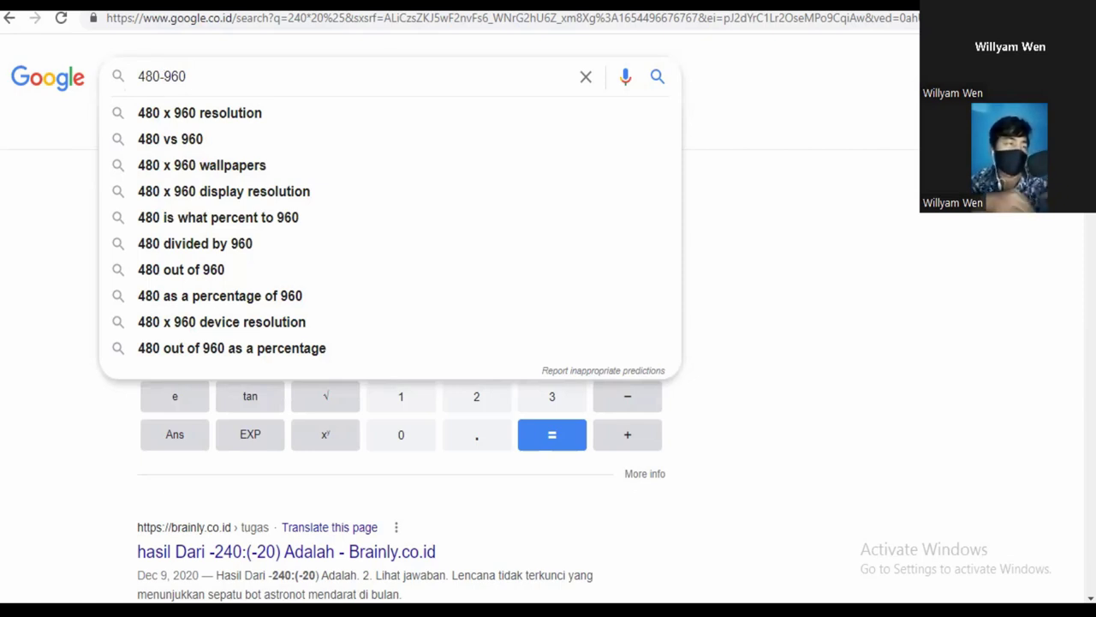
type("720-")
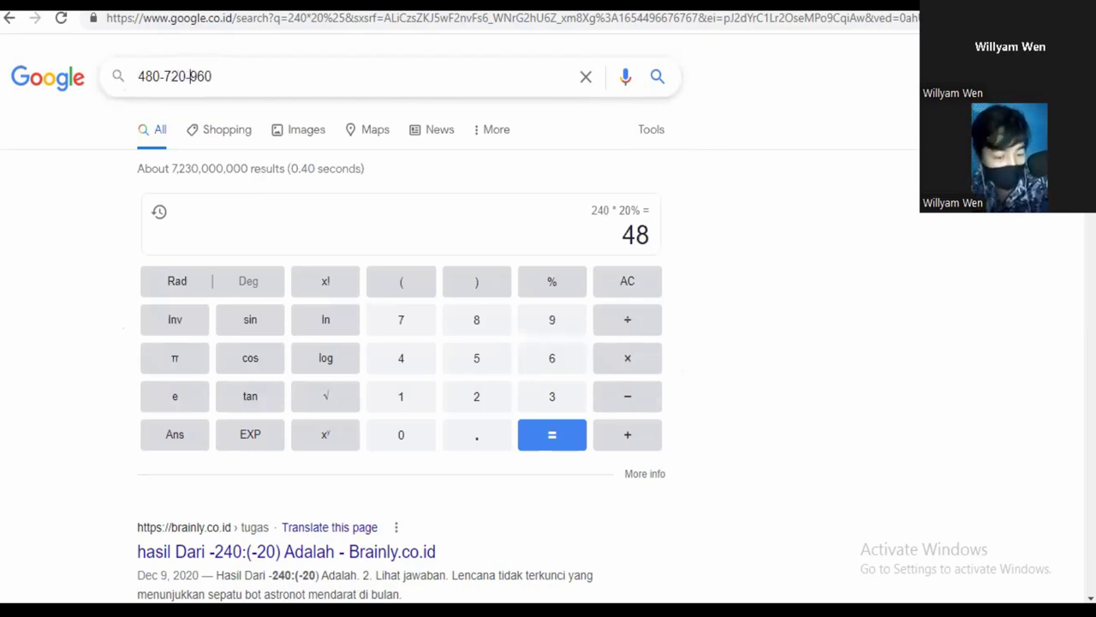
left_click(242, 71)
key("ctrl+a")
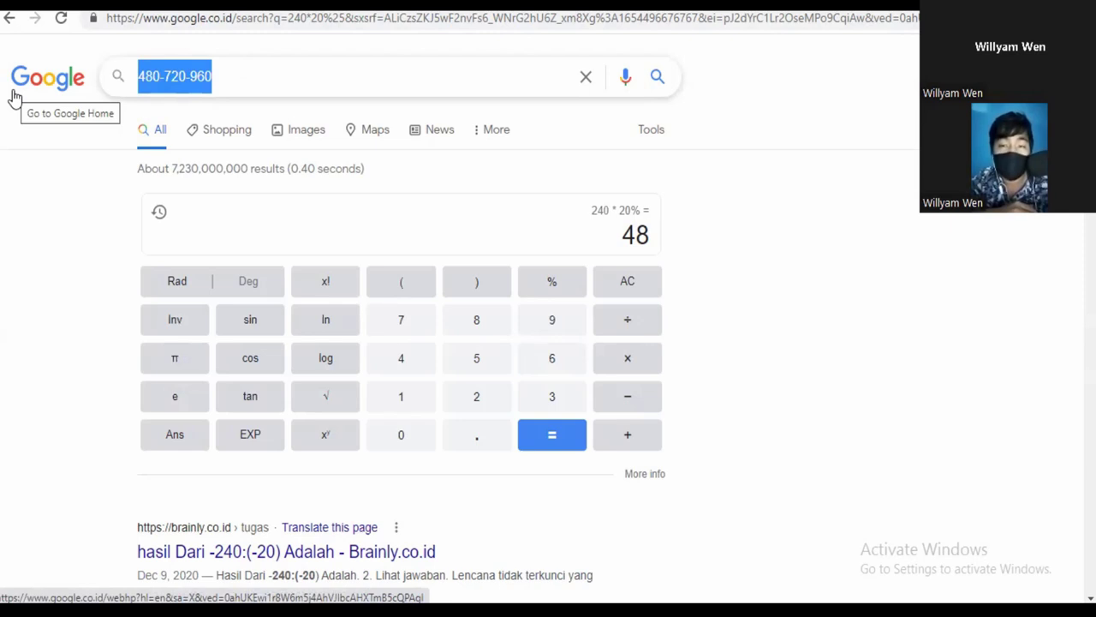
left_click(269, 81)
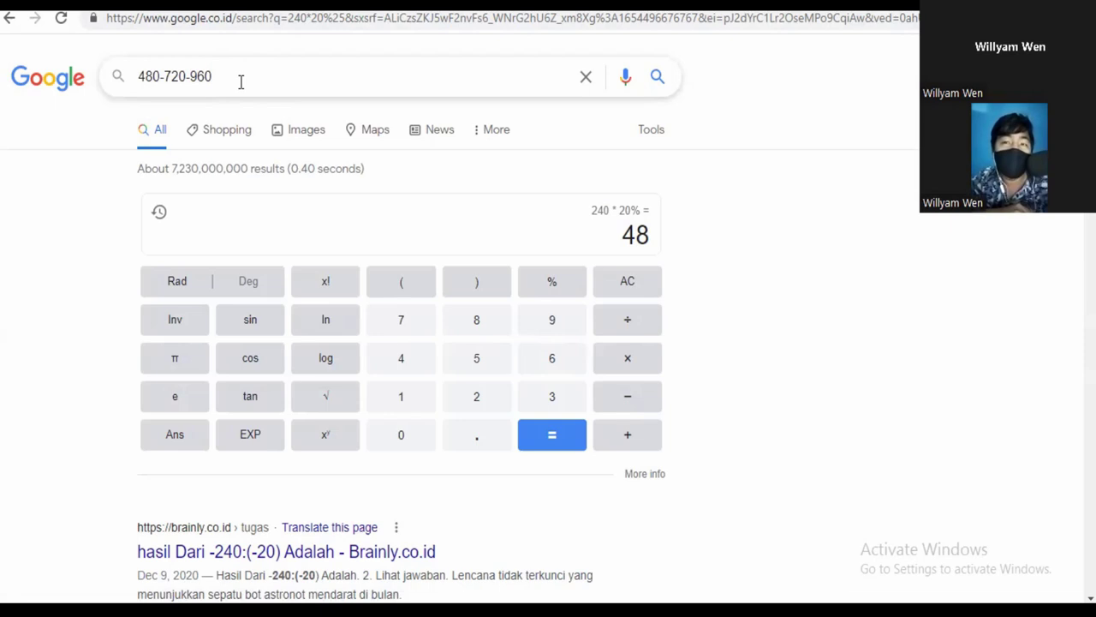
left_click_drag(238, 76, 193, 74)
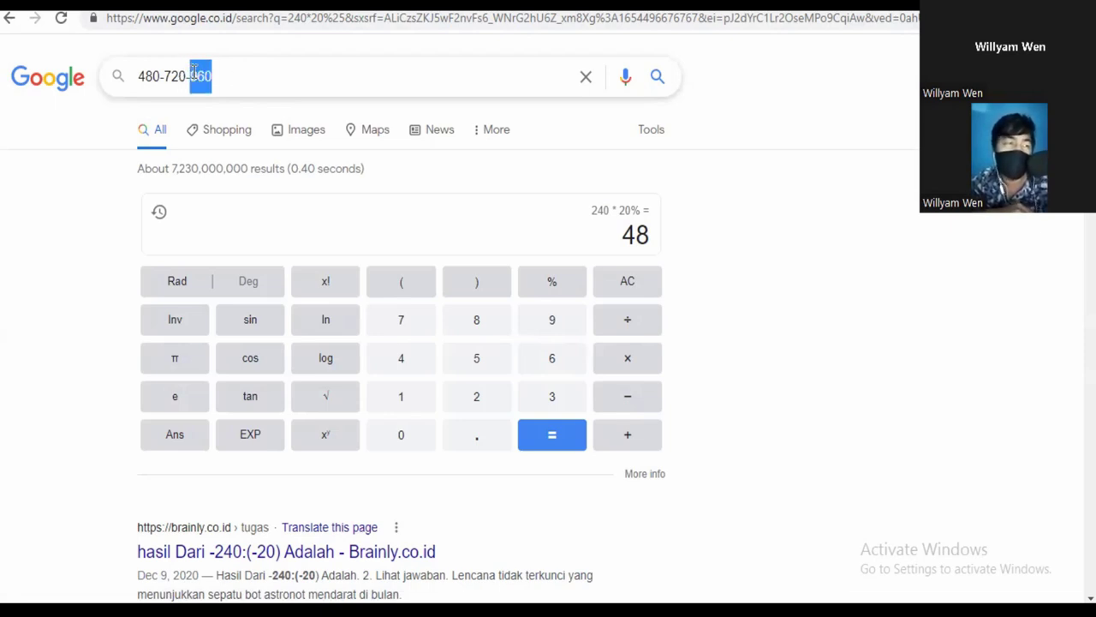
left_click(257, 70)
- Calculate 48/3000 with a Google search
left_click_drag(257, 71, 119, 86)
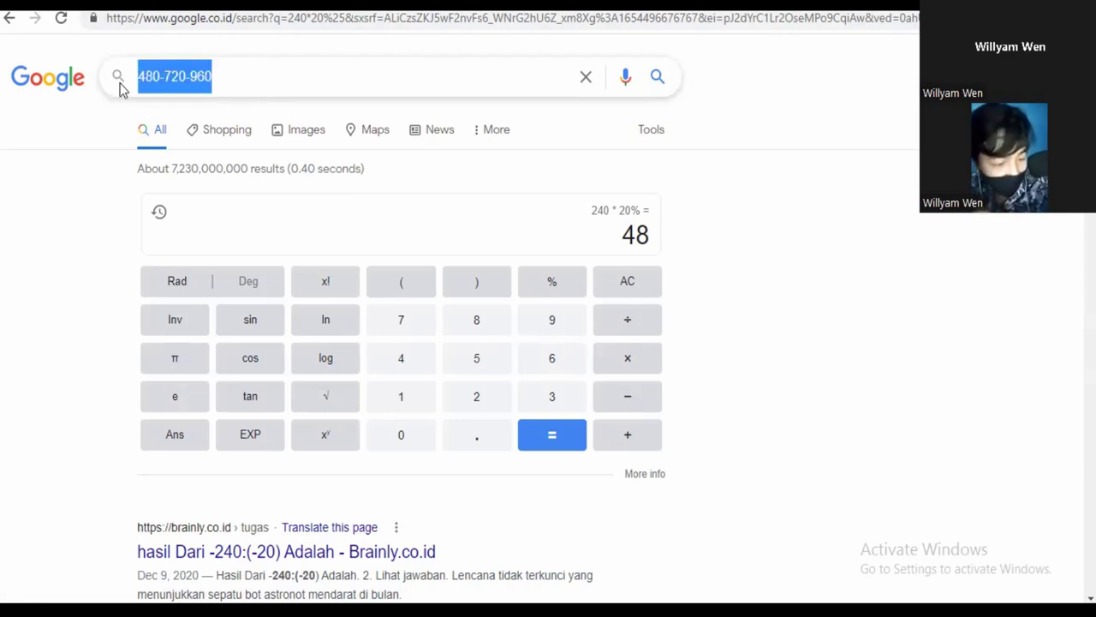
type("48/")
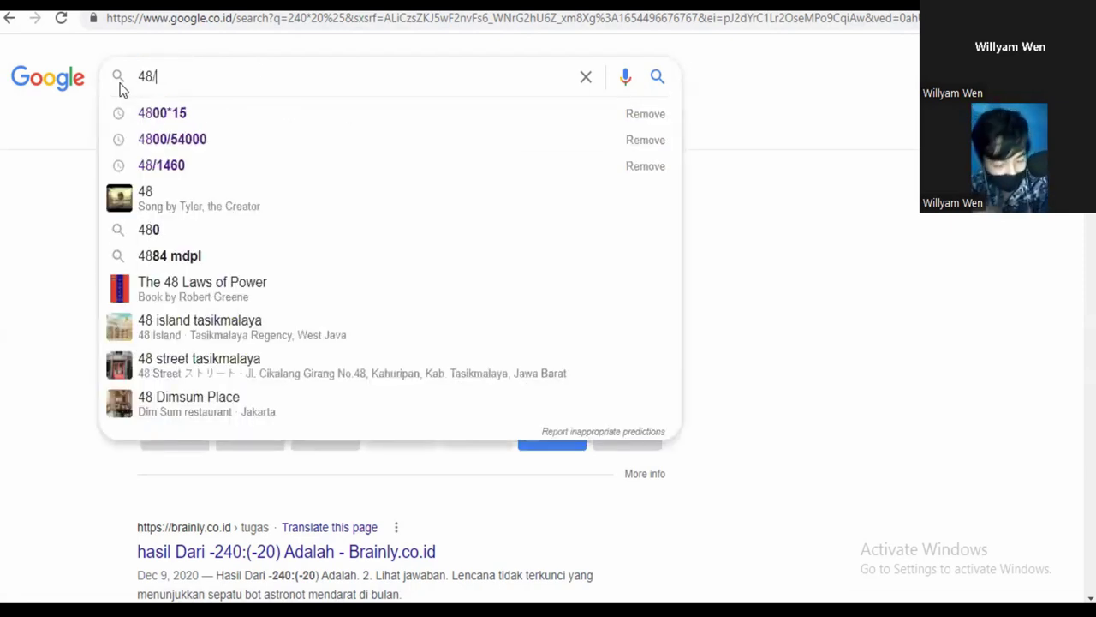
type("30000")
key("Return")
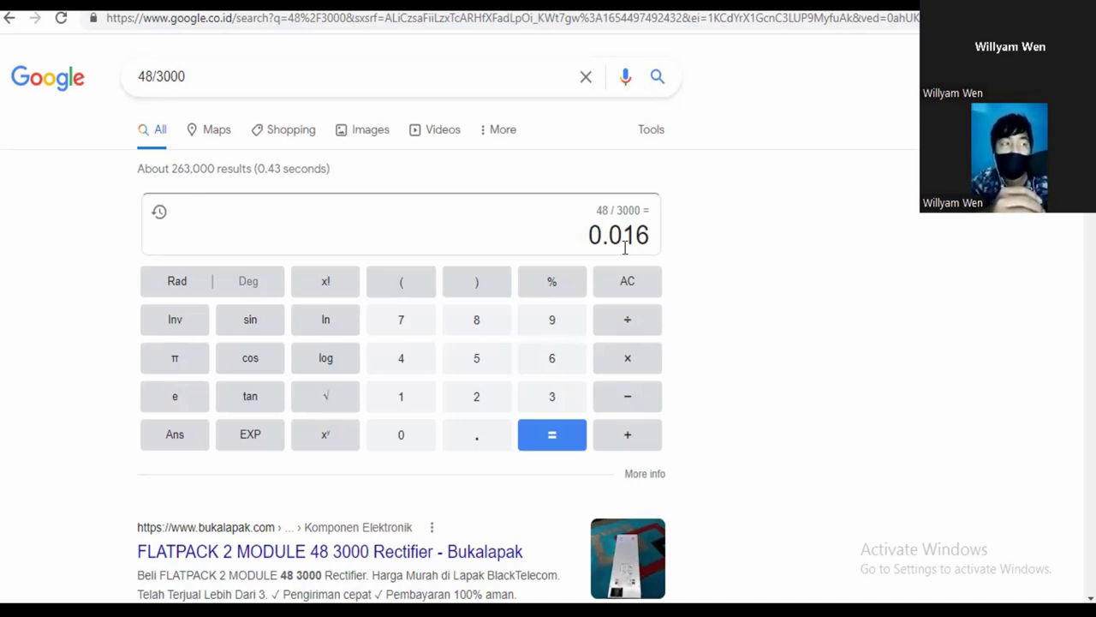
- Calculate 3000/48 with a Google search and examine the calculator result
triple_click(200, 81)
type("300")
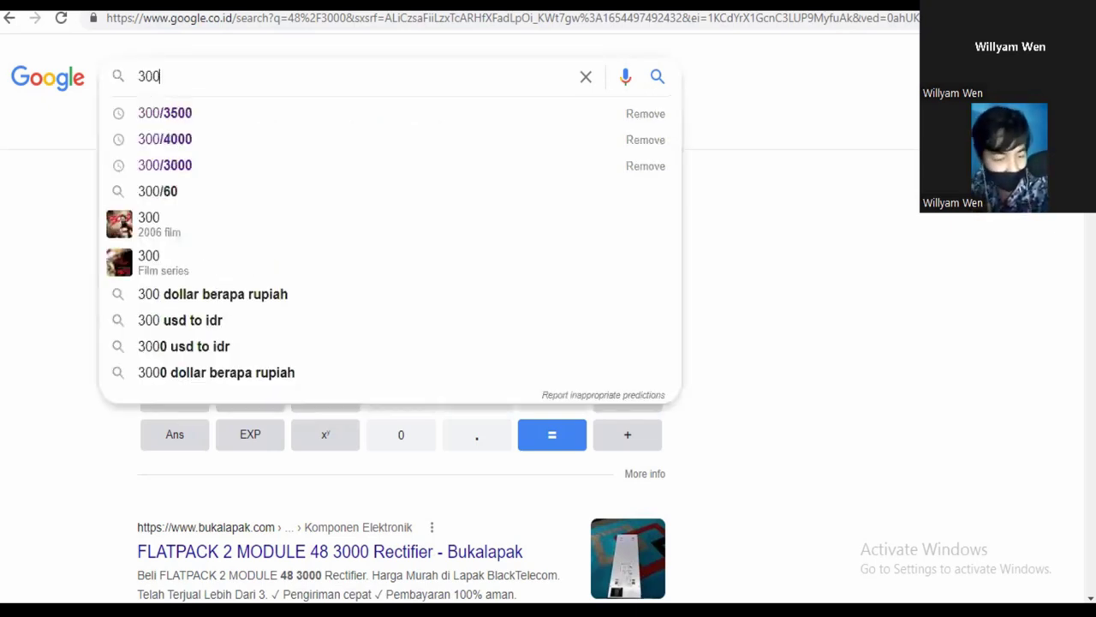
type("0/48")
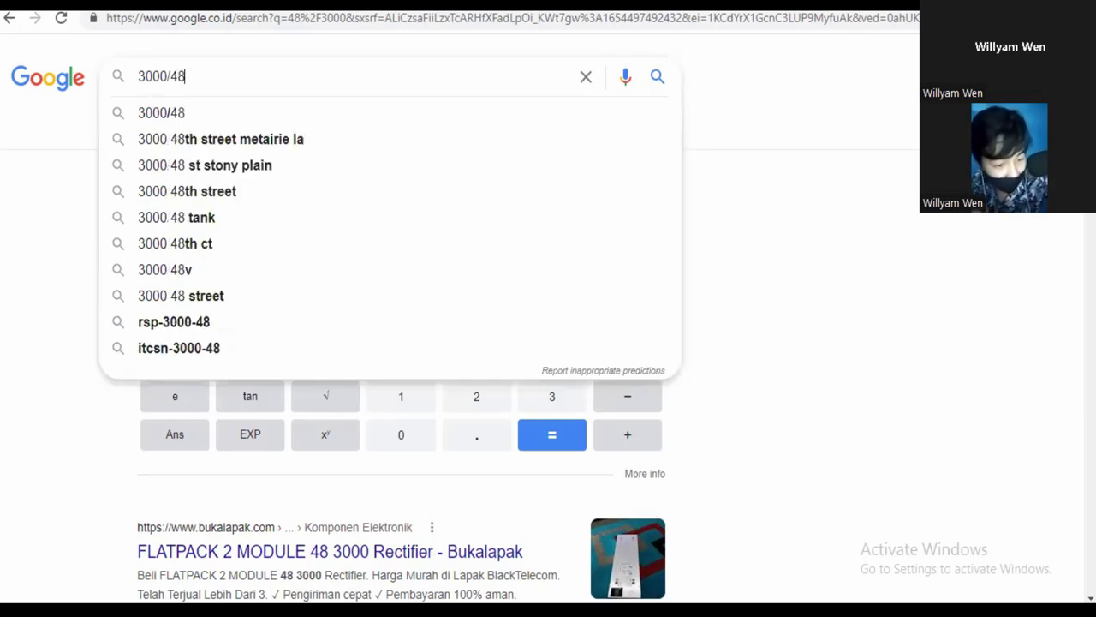
key("Return")
left_click_drag(610, 245, 630, 245)
left_click(630, 244)
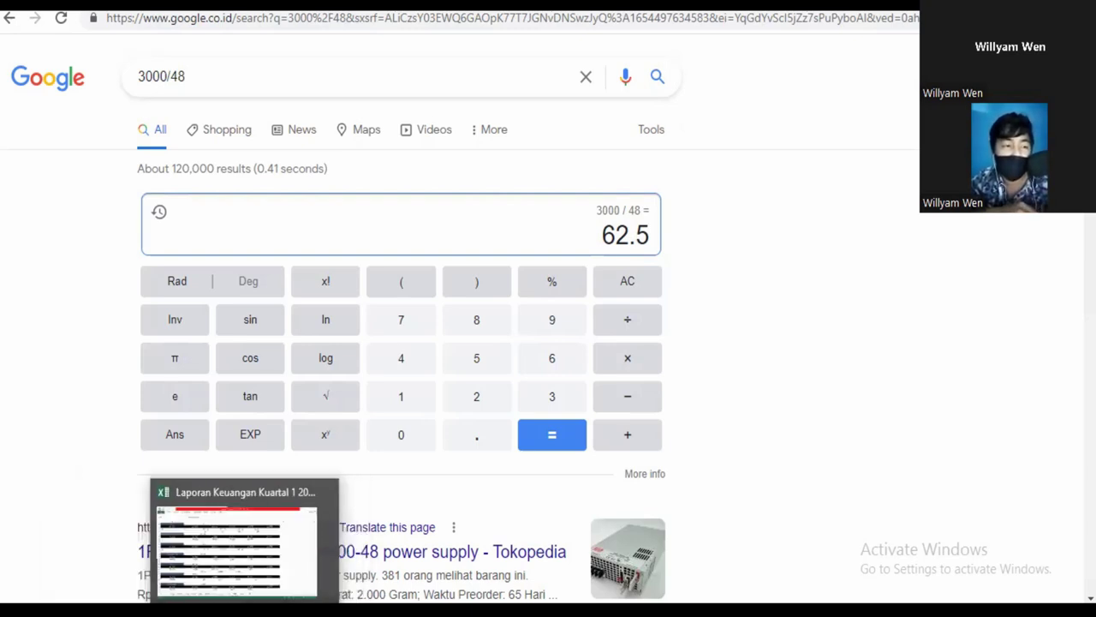
- Return to the Excel workbook, check the Q1 2022 dividend yield formula and set the Q1 2022 DPS to 120
left_click(232, 548)
left_click(650, 330)
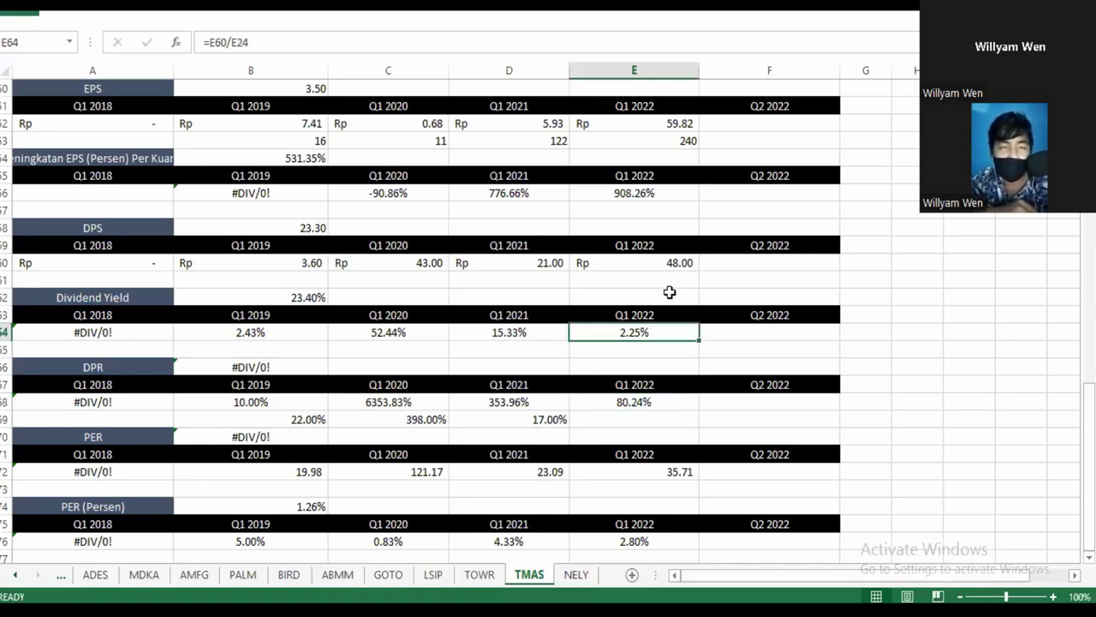
left_click(679, 267)
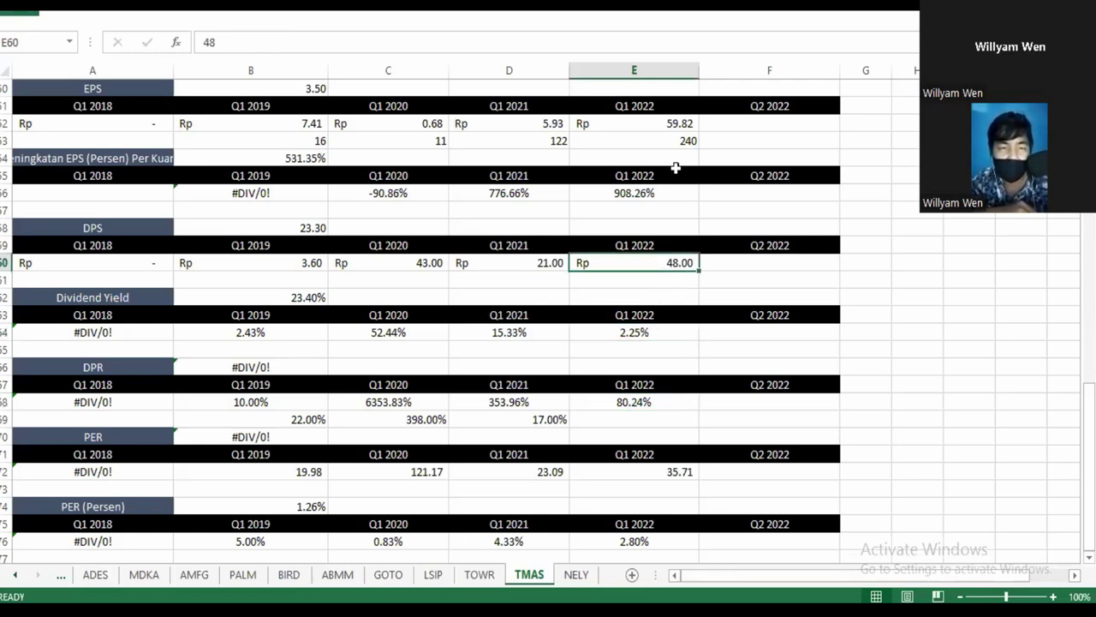
type("120")
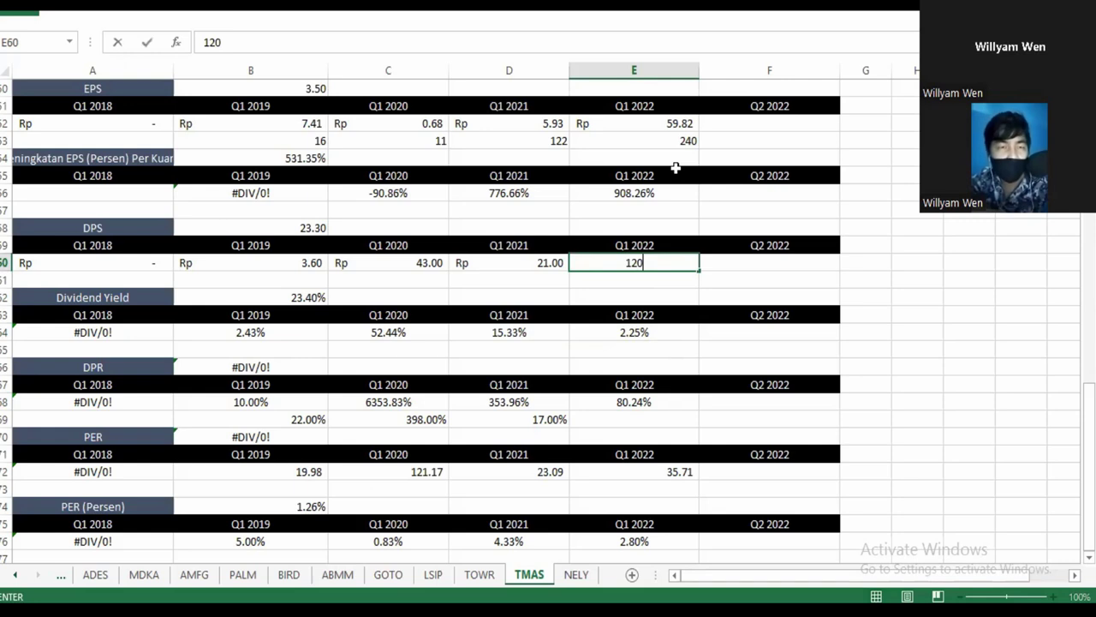
key("Return")
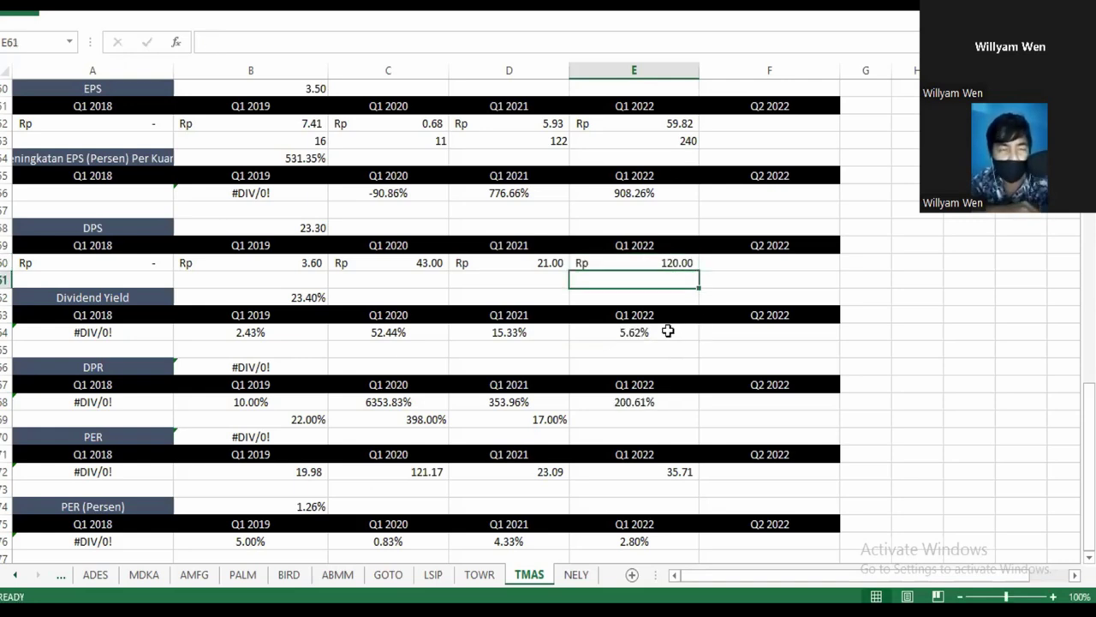
- Compare the row 69 percentages for Q1 2019 and Q1 2021, and review the Q1 2022 DPS
mouse_move(168, 613)
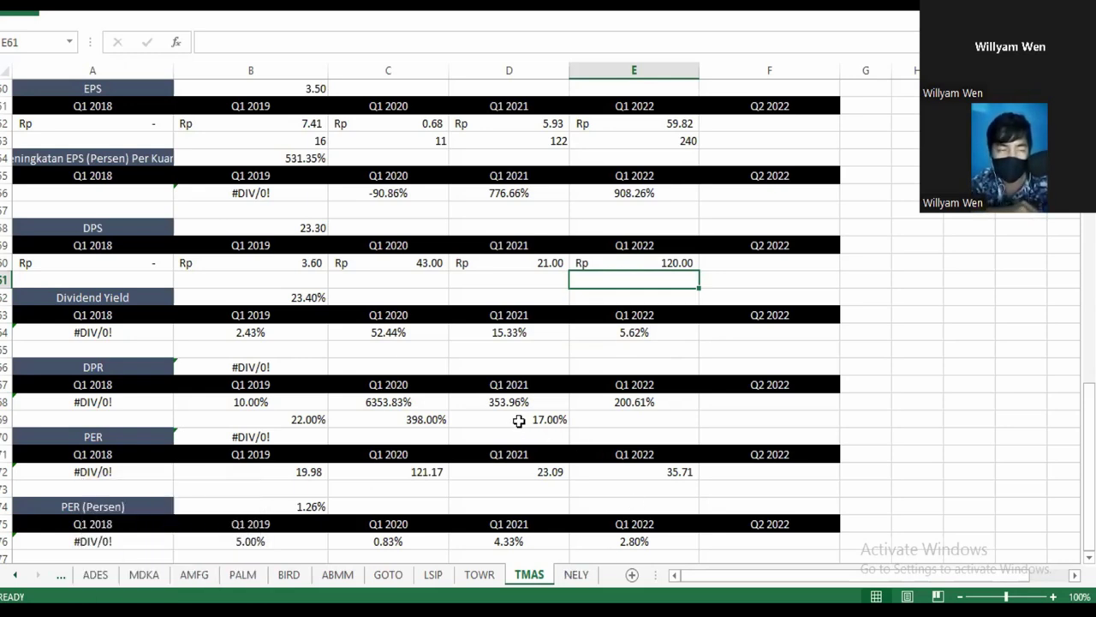
left_click(301, 418)
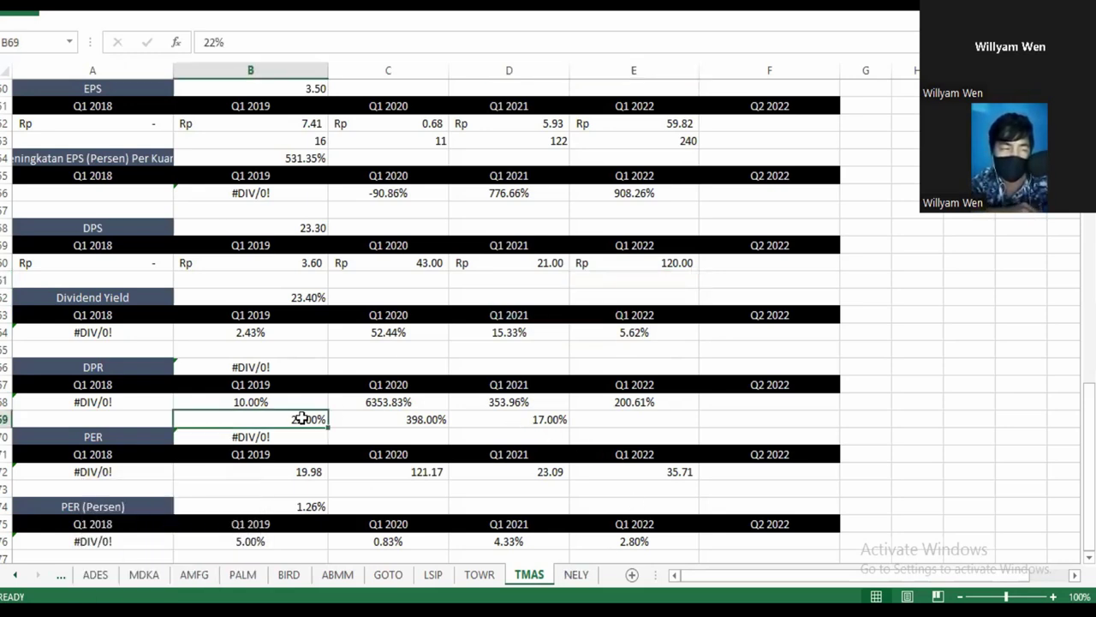
left_click(526, 433)
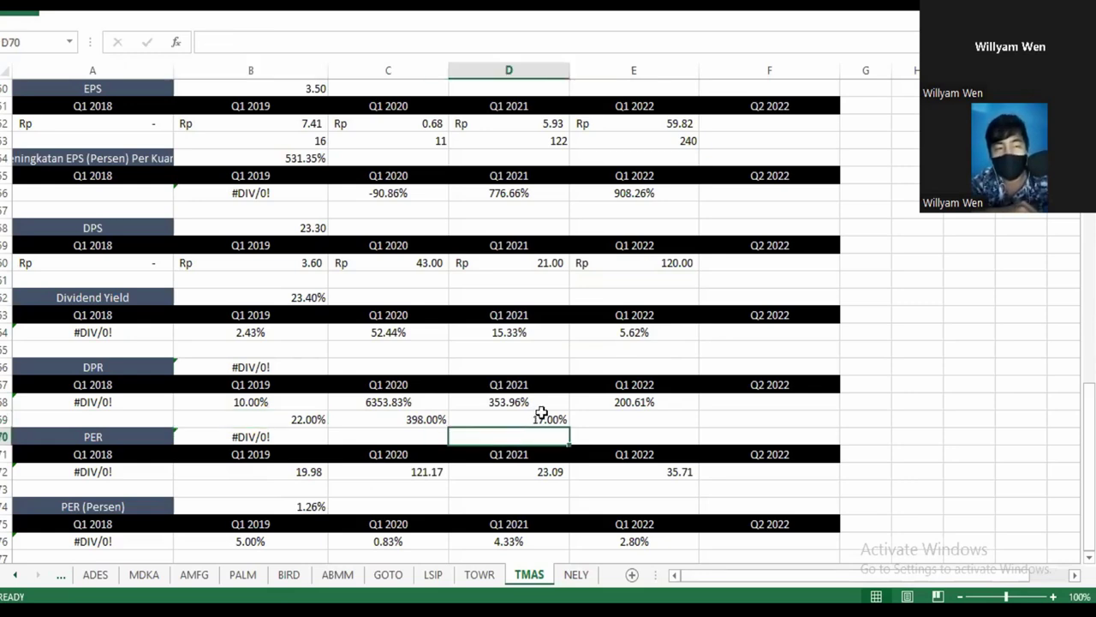
left_click(543, 416)
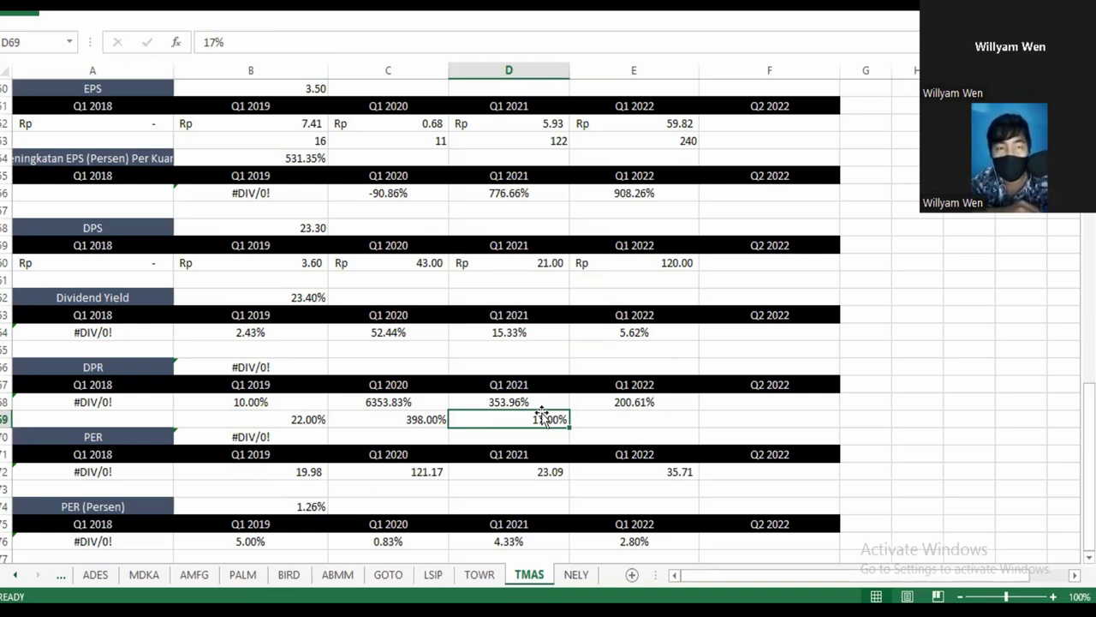
left_click(678, 263)
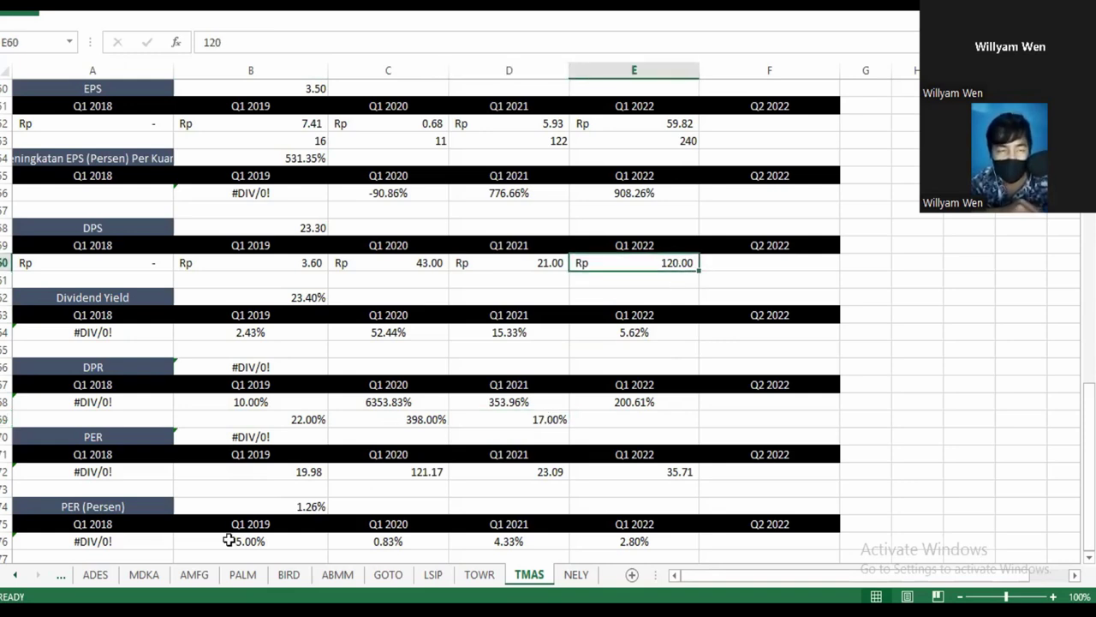
- Switch to the browser and replace the Google search text with the range 1200-2400
key("alt+Tab")
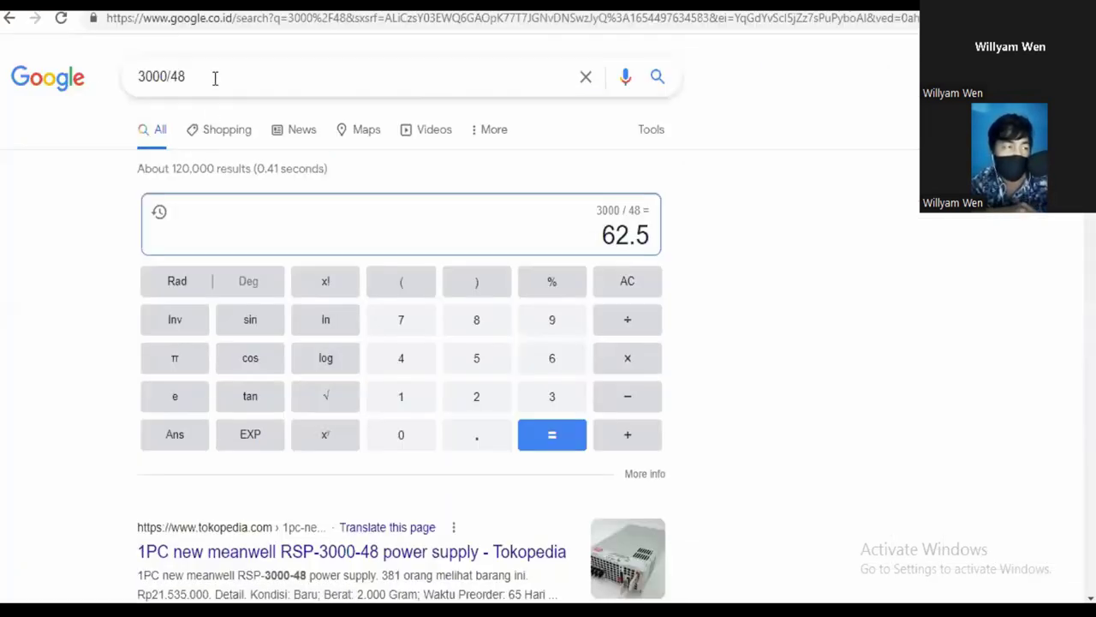
triple_click(215, 77)
type("1200")
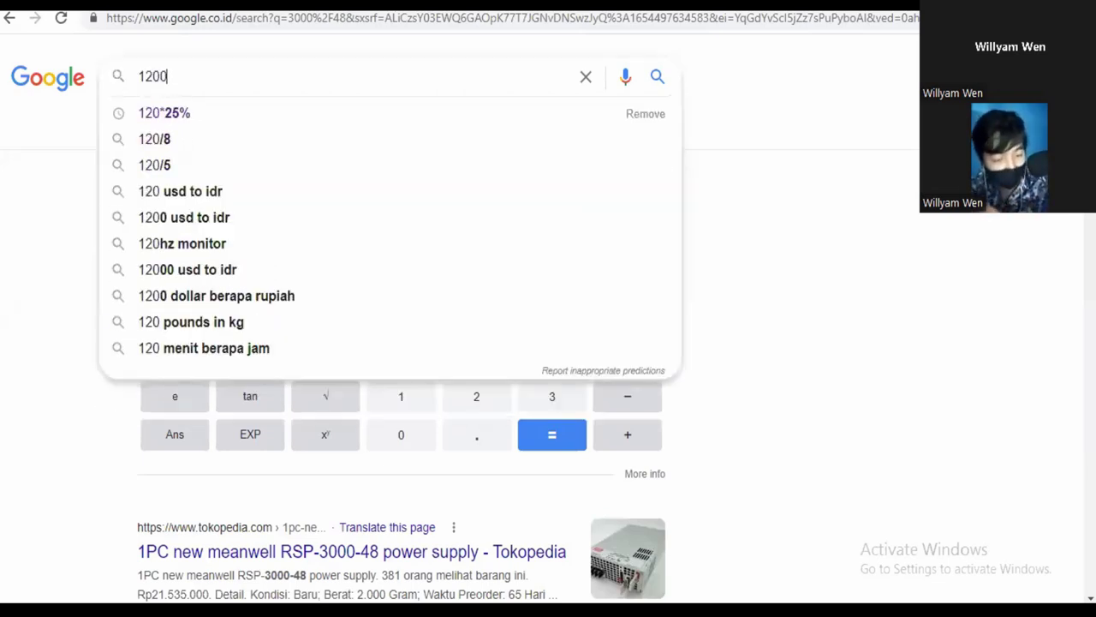
type("-2")
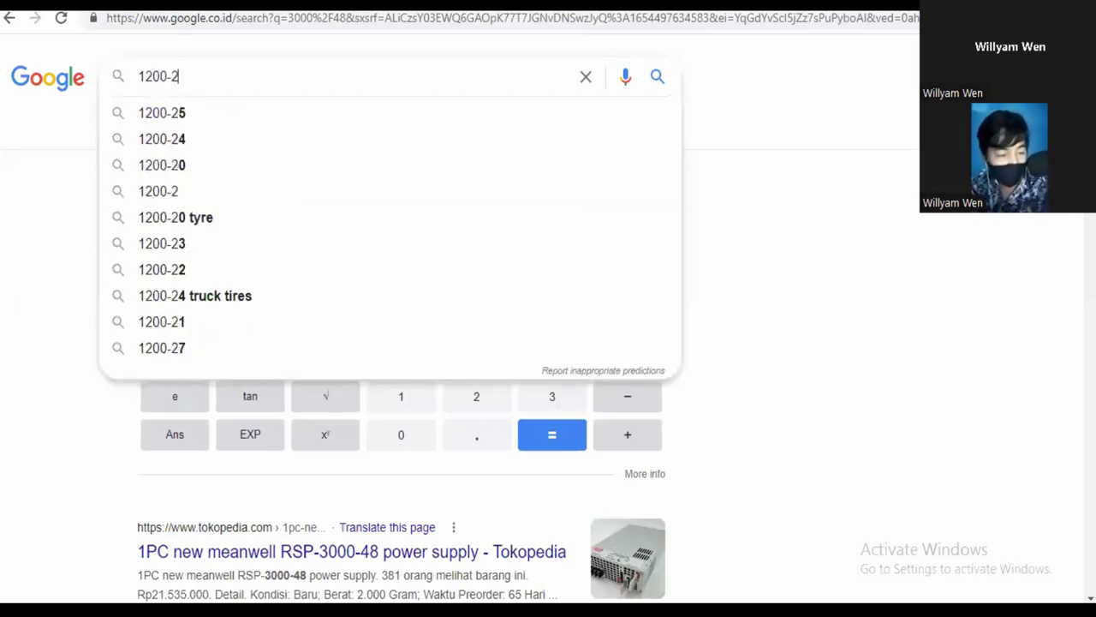
type("400")
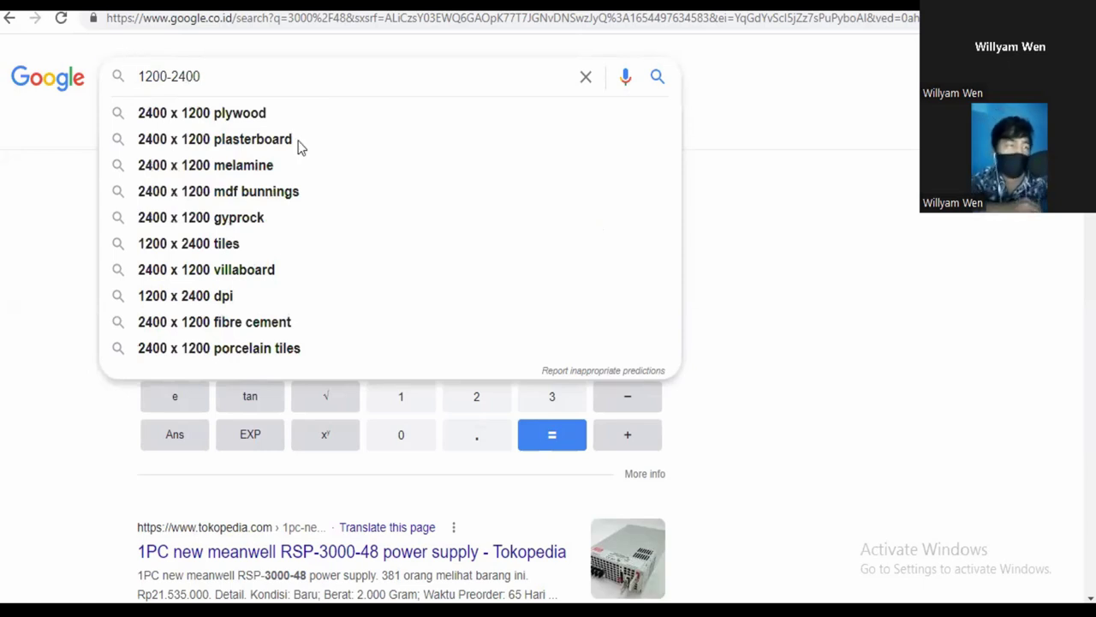
- Replace the search text with 120/3000 and run it as a Google calculation
double_click(175, 77)
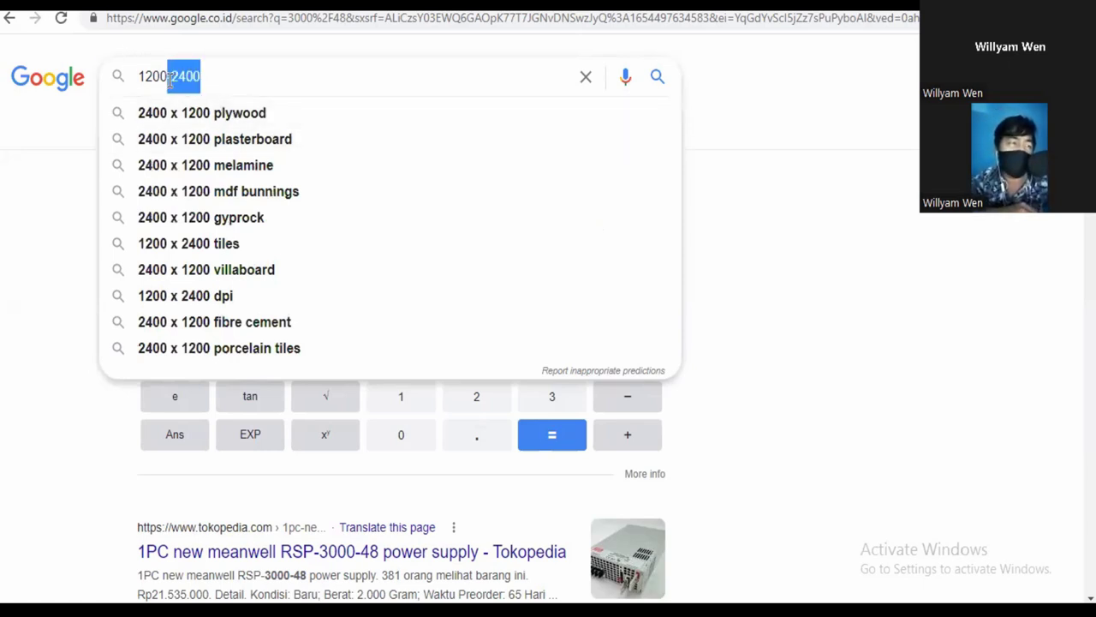
left_click(171, 83)
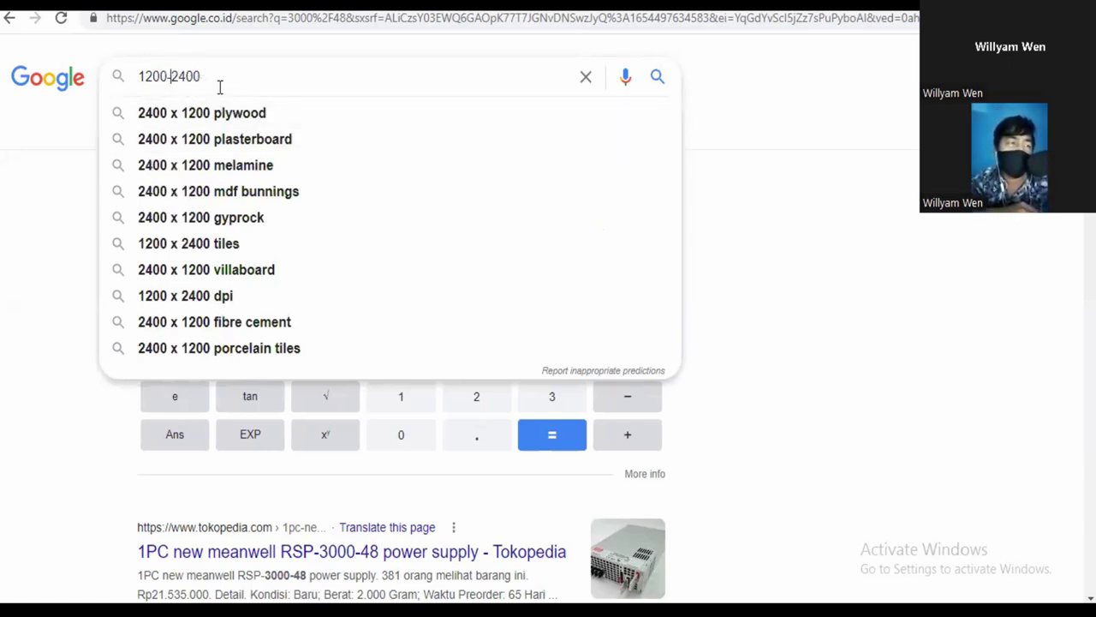
double_click(168, 81)
left_click_drag(167, 83, 161, 83)
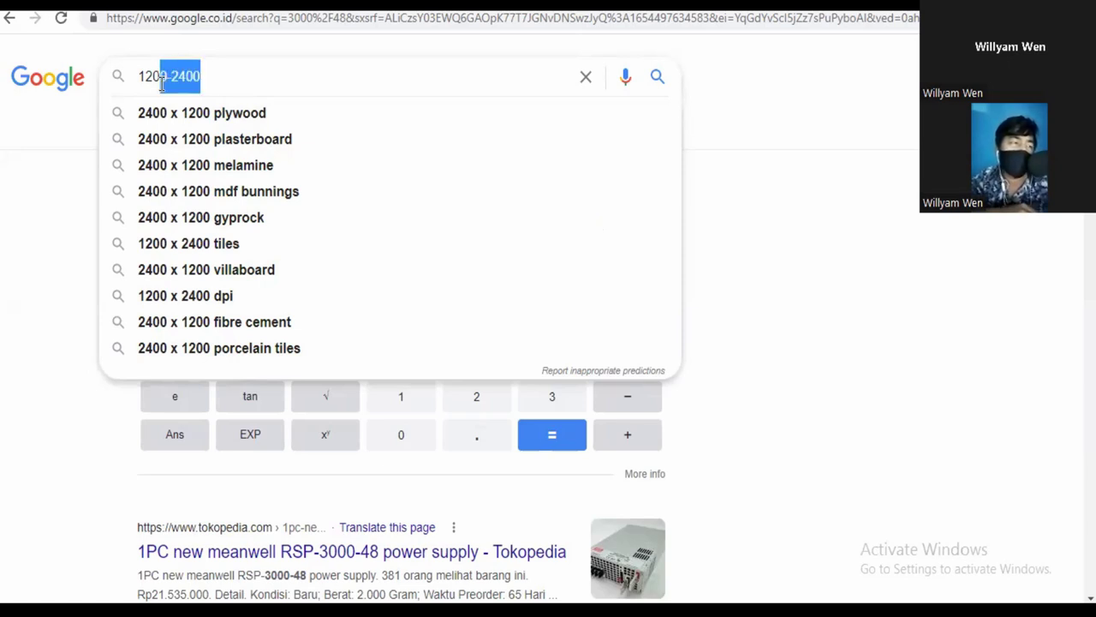
key("BackSpace")
type("/300")
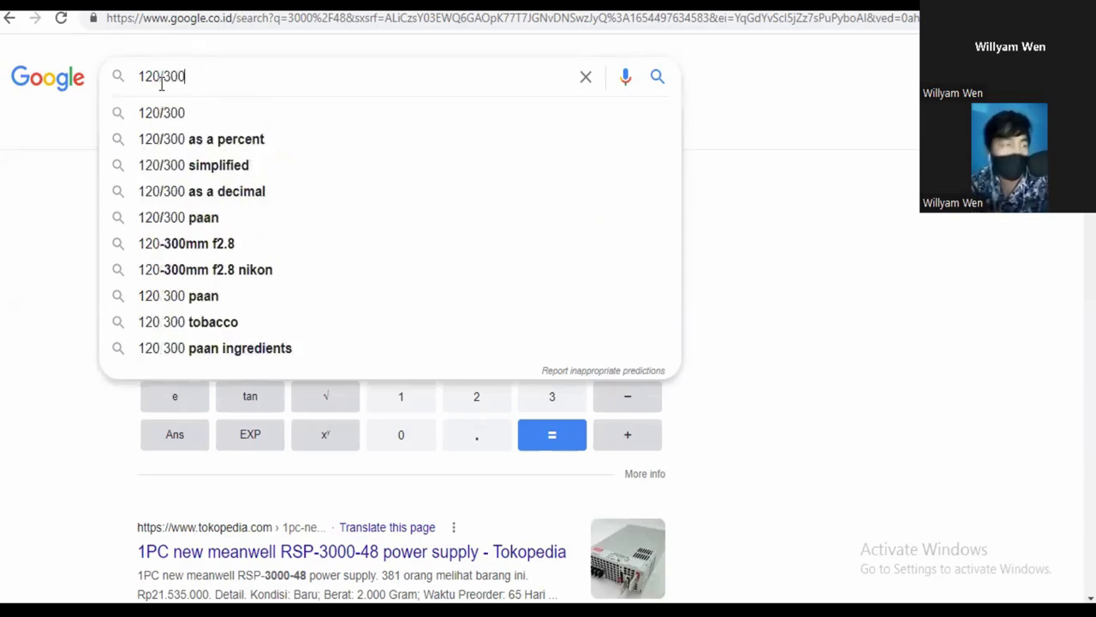
type("0")
key("Return")
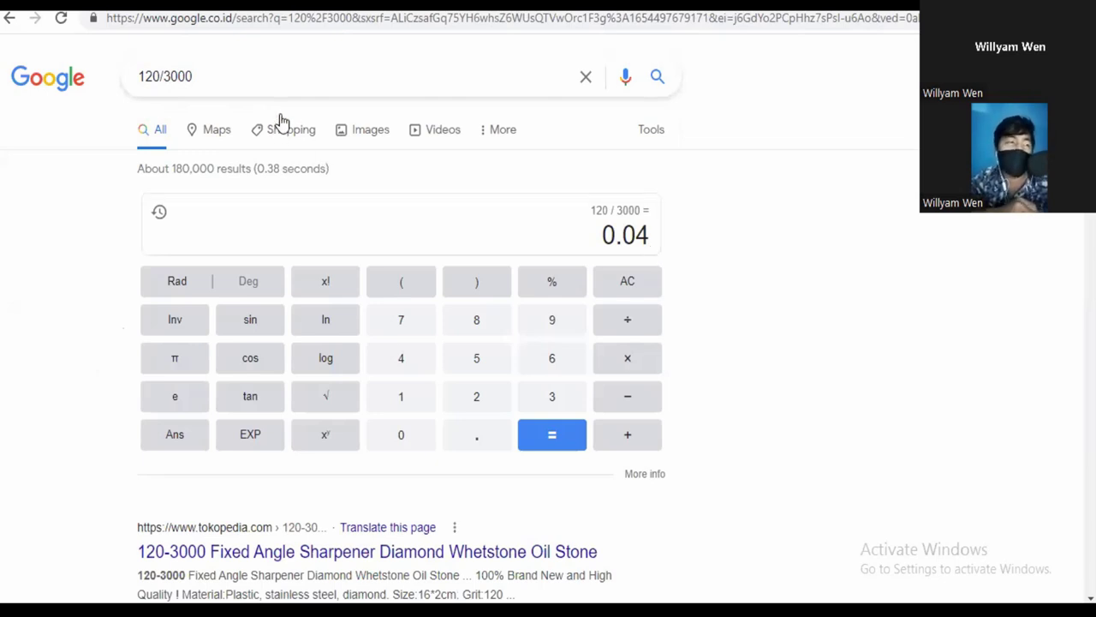
- Return to the previous 3000/48 search and replace its search text with the range 1200-2400
left_click(211, 80)
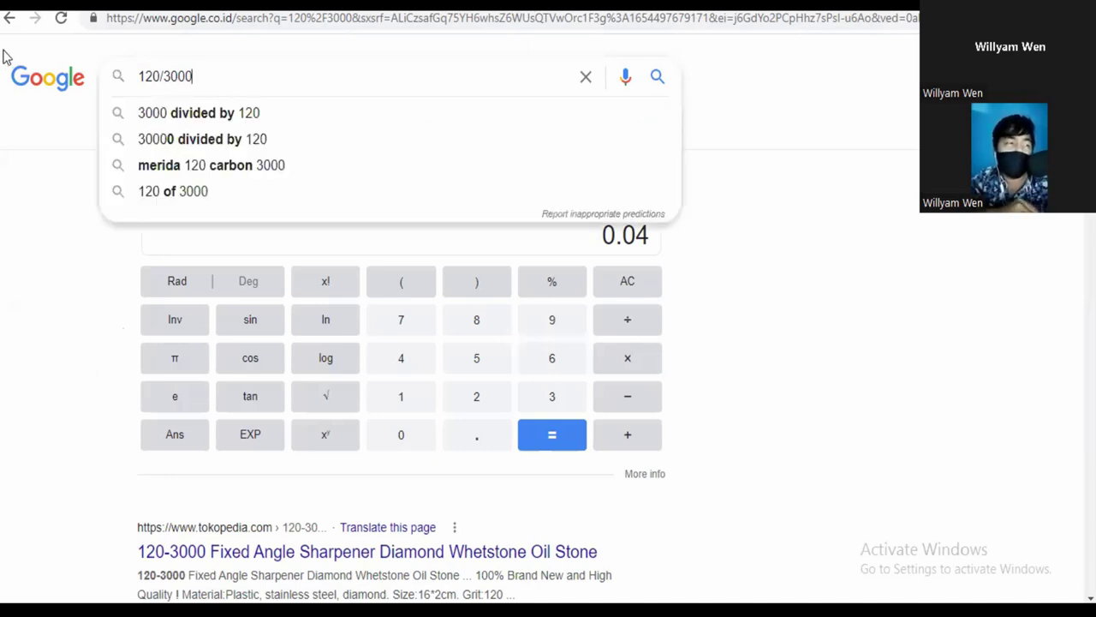
left_click(7, 23)
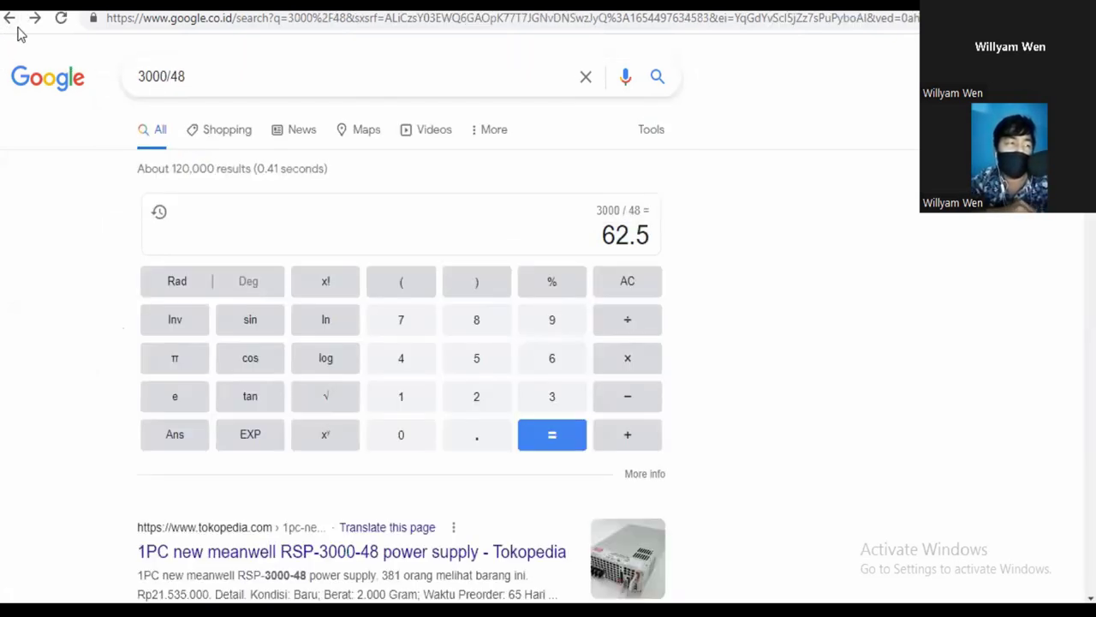
triple_click(205, 72)
type("1200-2400")
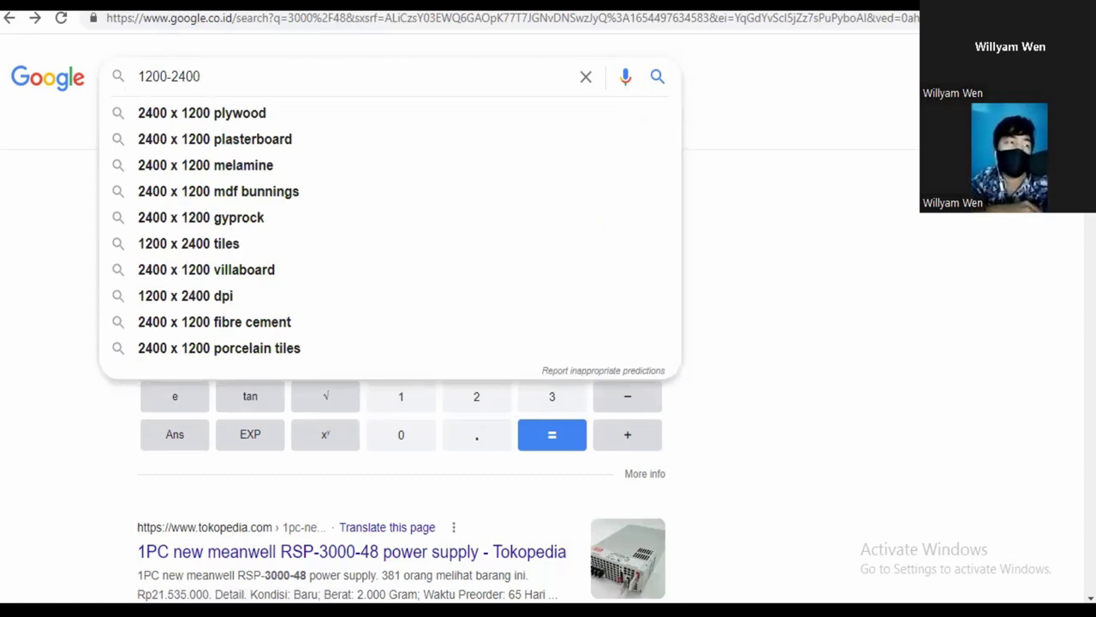
- Search Google for tmas and examine the PT Temas Tbk stock price chart over one year
left_click(11, 18)
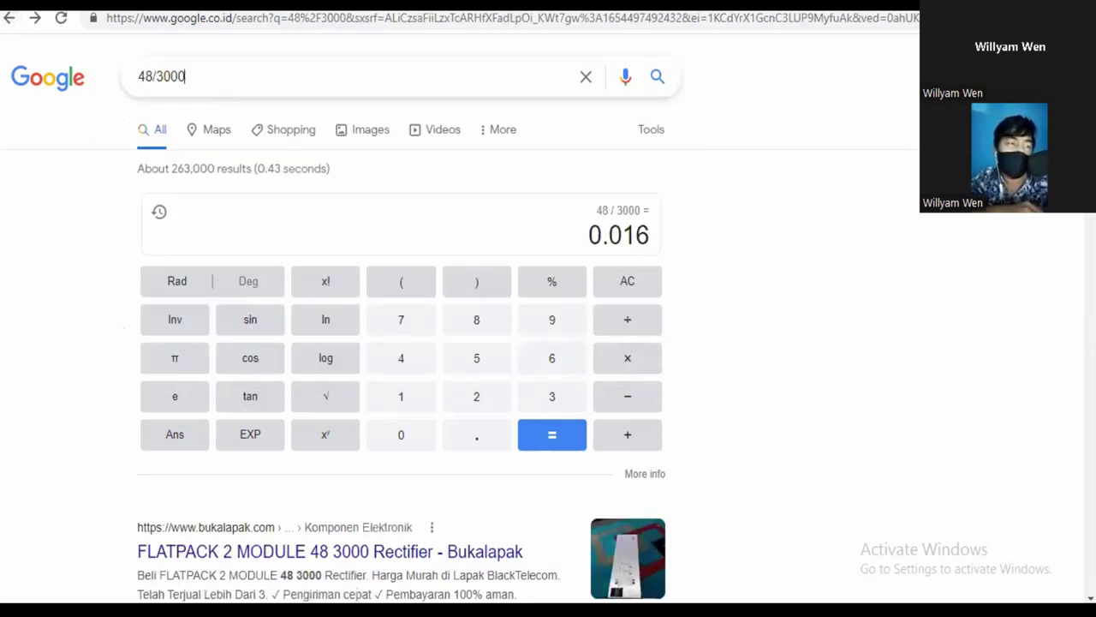
left_click(214, 74)
triple_click(214, 74)
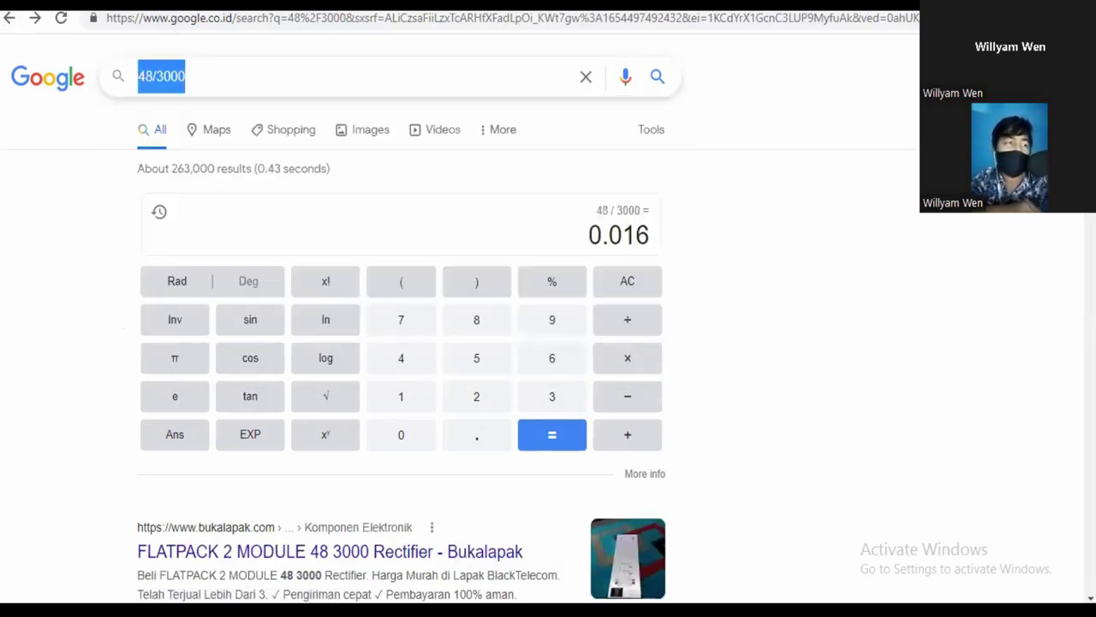
type("tmas")
key("Return")
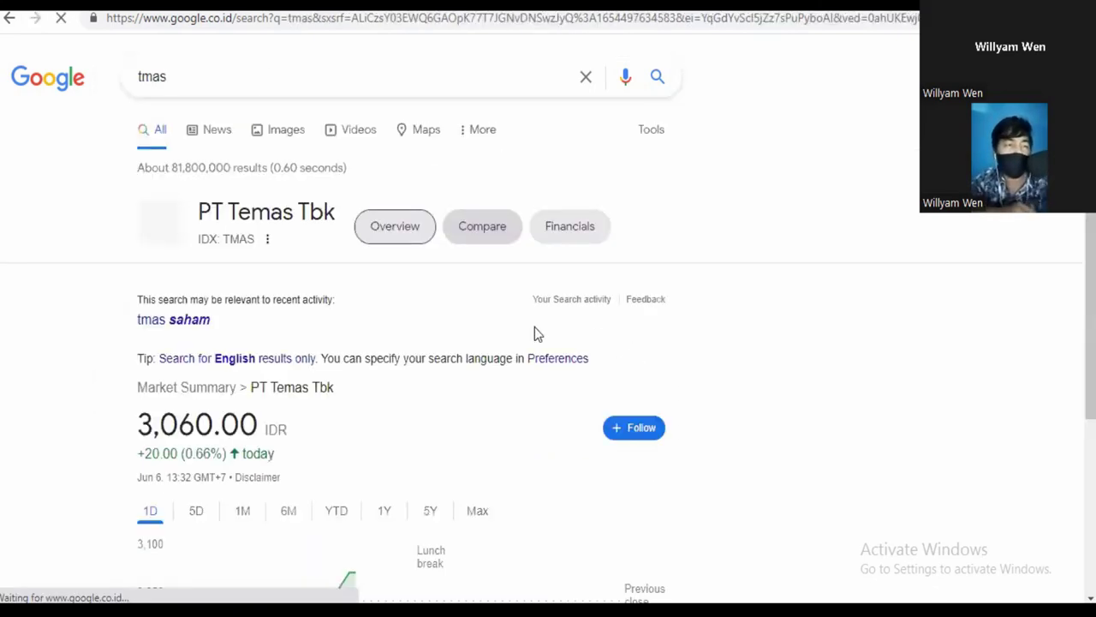
scroll(676, 350, "down", 1)
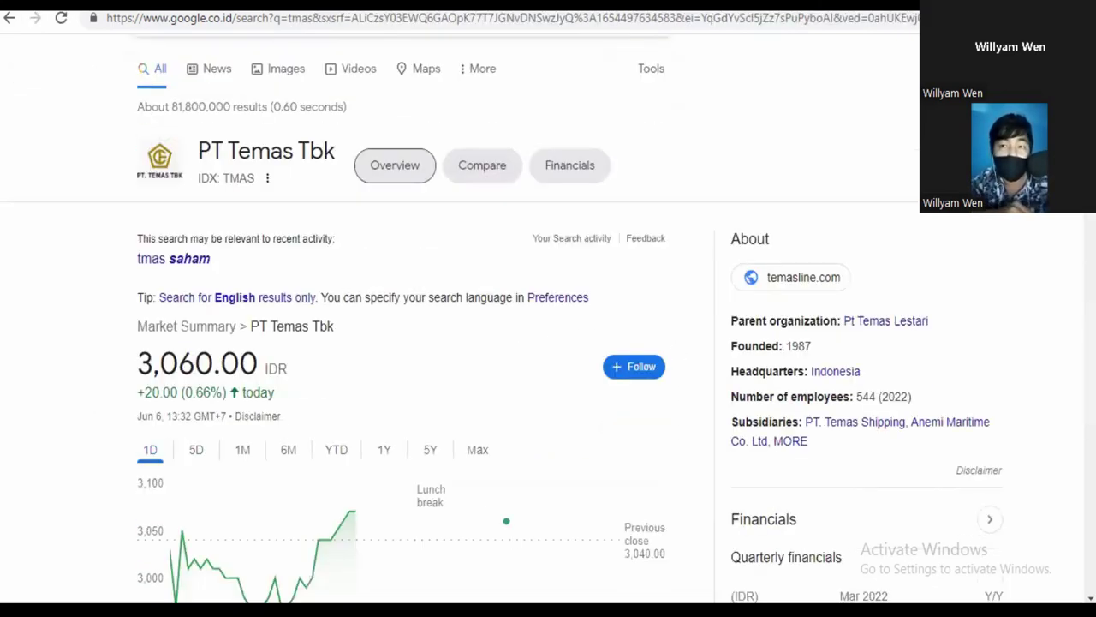
scroll(429, 257, "down", 3)
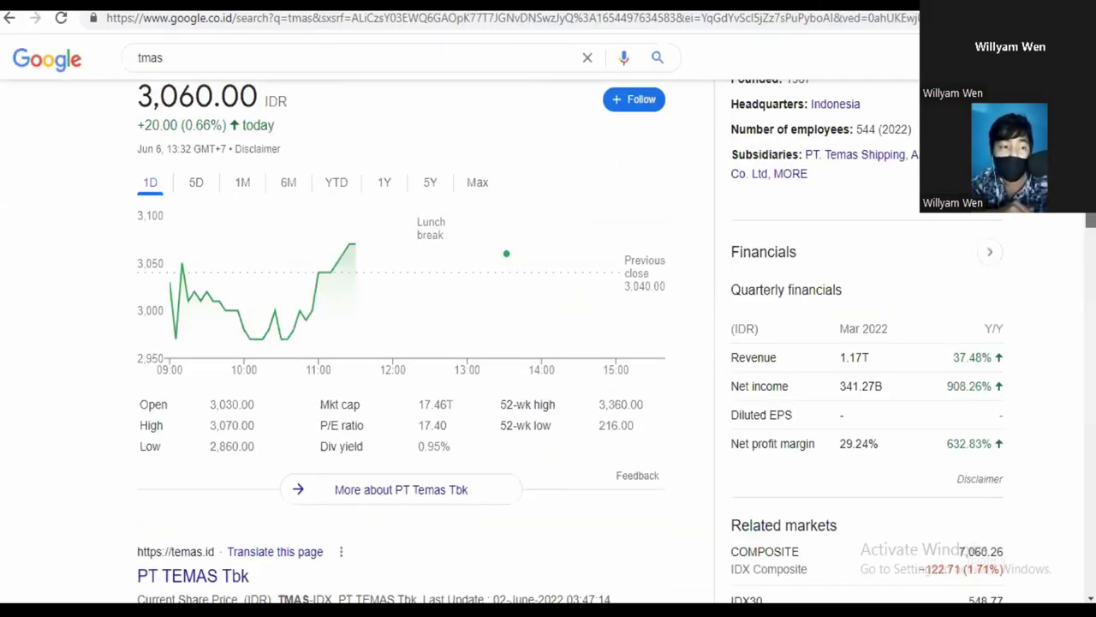
left_click(397, 192)
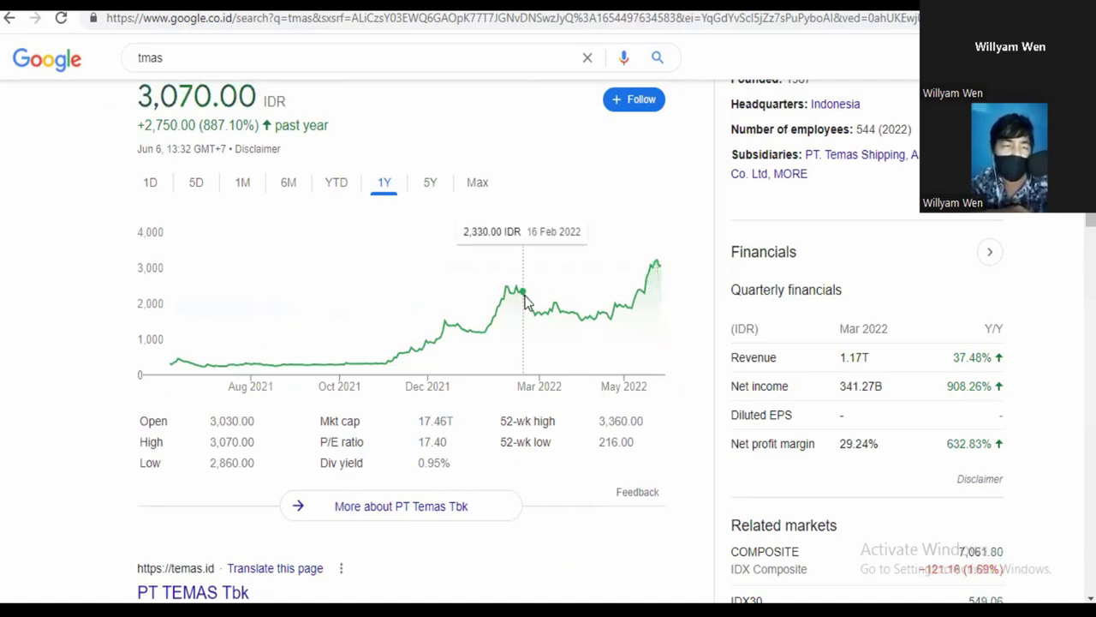
- Search Google for antm and examine the Aneka Tambang stock price chart over one year
left_click(228, 58)
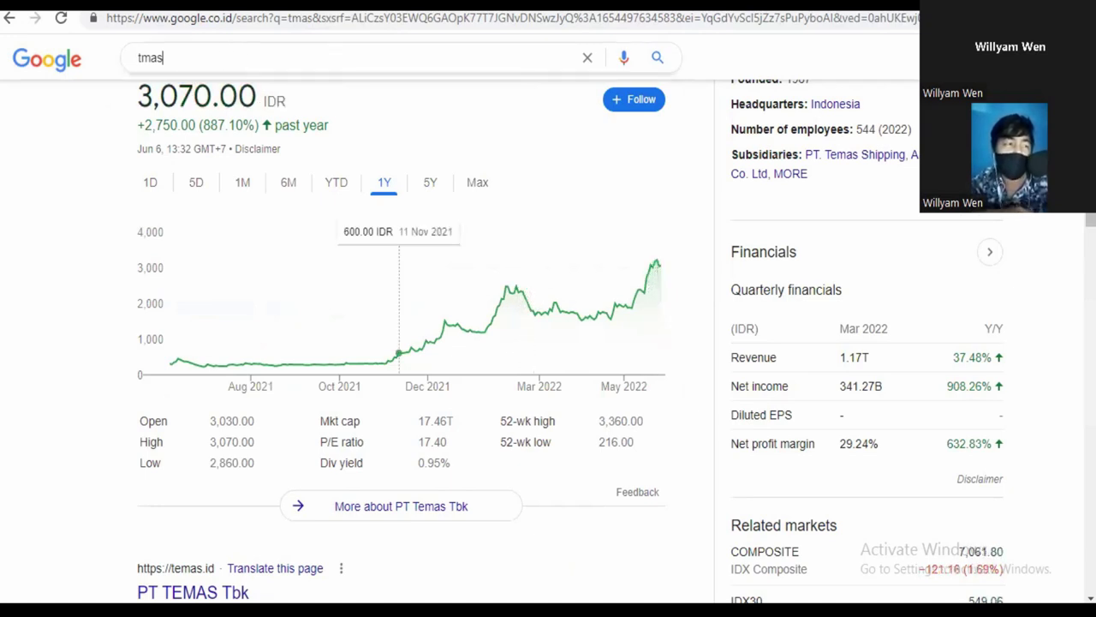
double_click(151, 57)
type("antm")
key("Return")
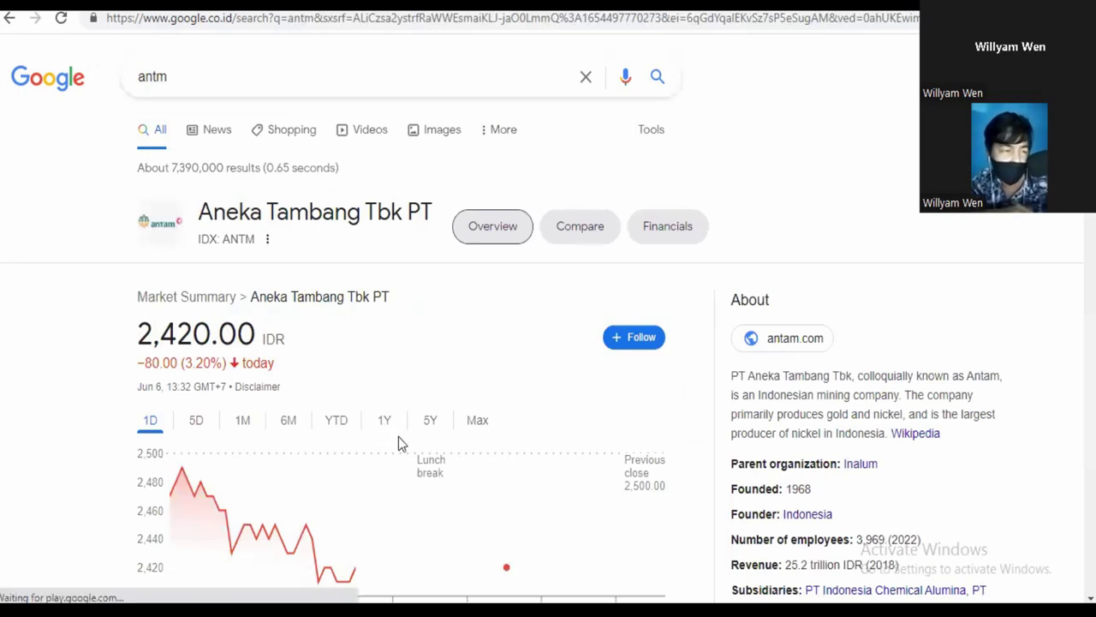
left_click(385, 422)
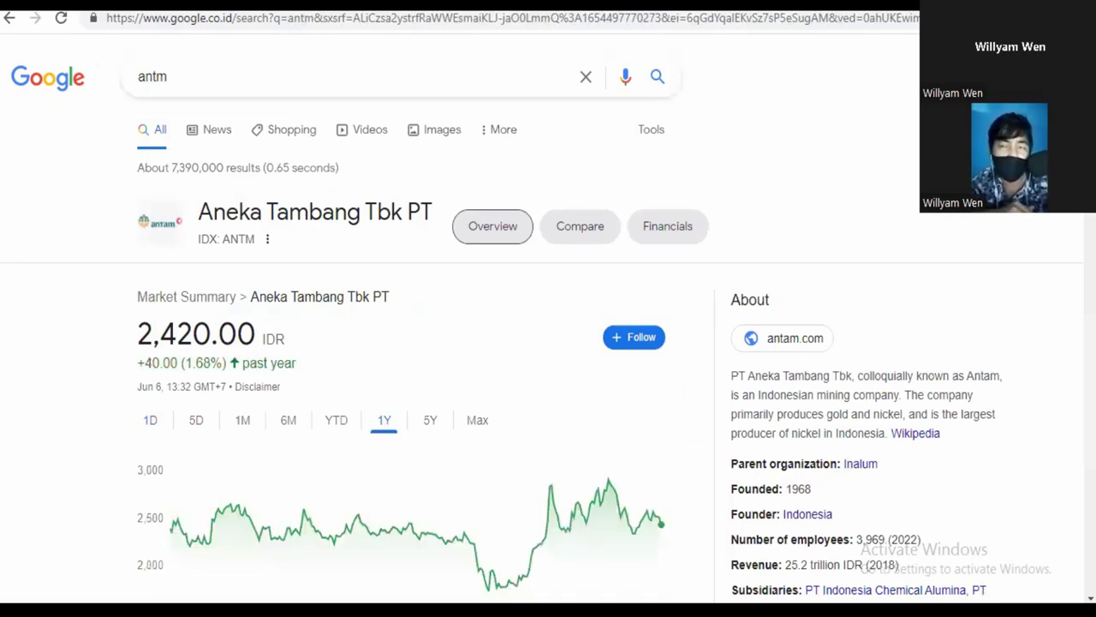
scroll(556, 258, "down", 4)
scroll(557, 258, "up", 1)
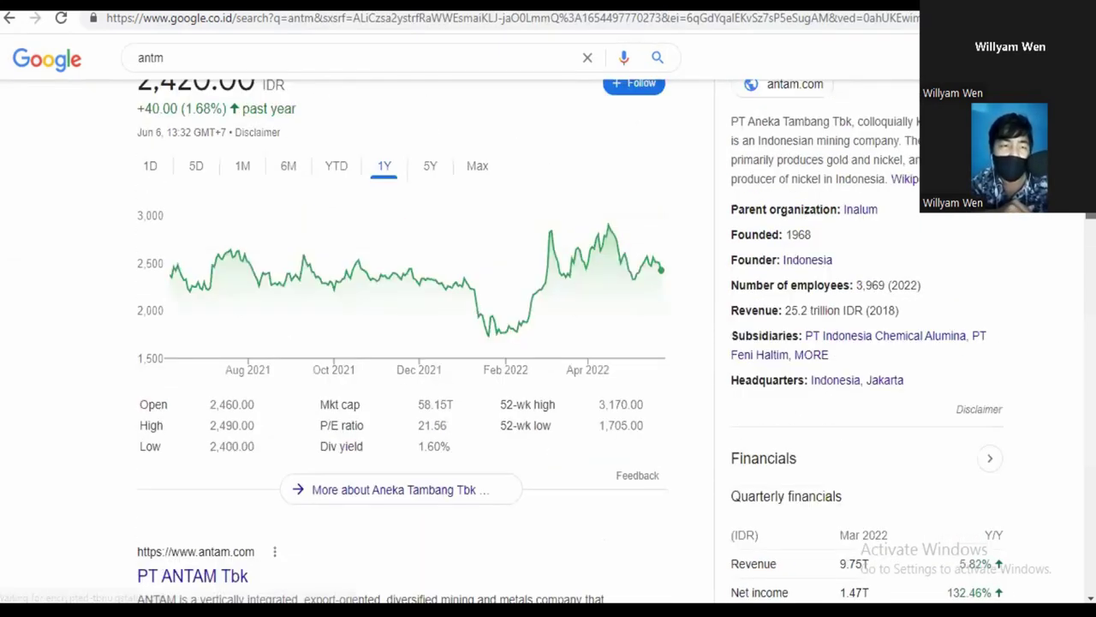
mouse_move(557, 256)
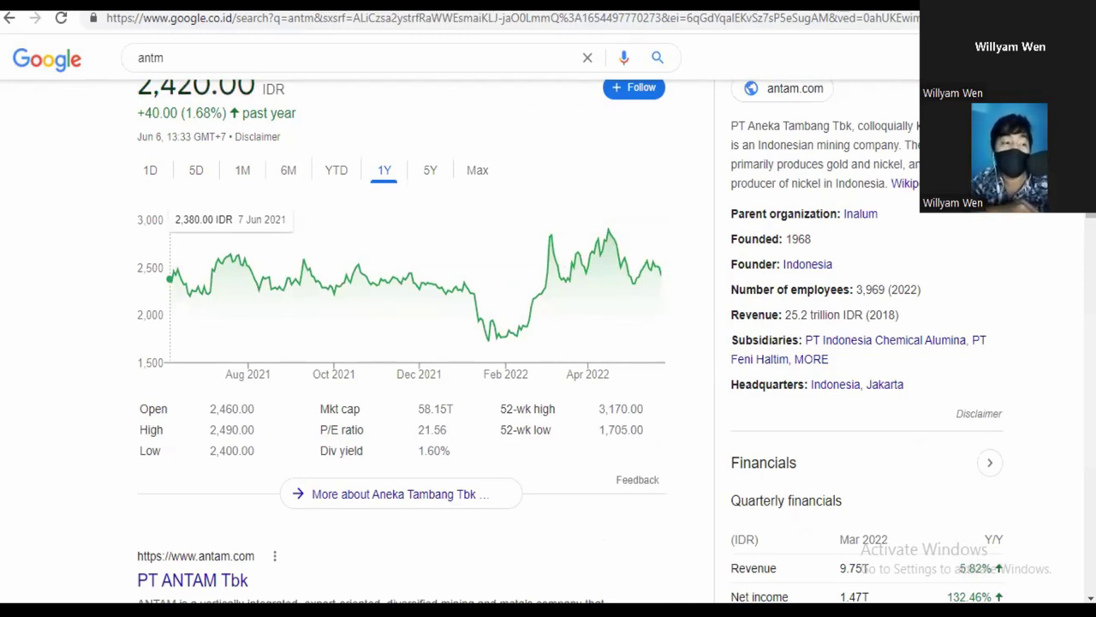
- Switch to the Excel workbook and review the TMAS sheet from Ekuitas down to Dividend Yield
key("alt+Tab")
left_click_drag(1088, 390, 1089, 328)
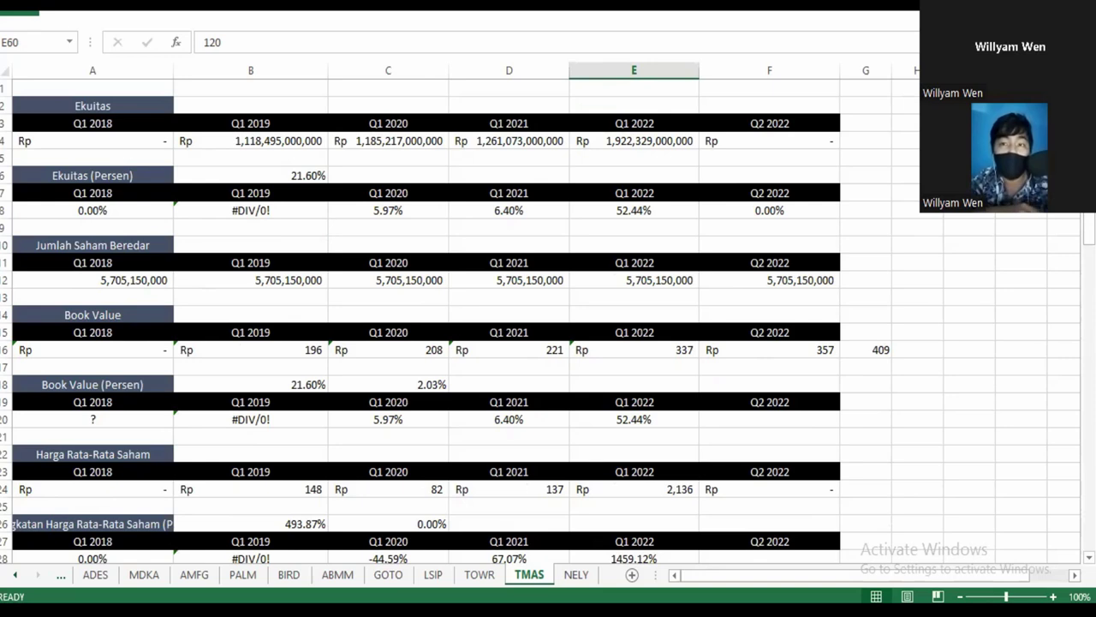
scroll(548, 320, "down", 15)
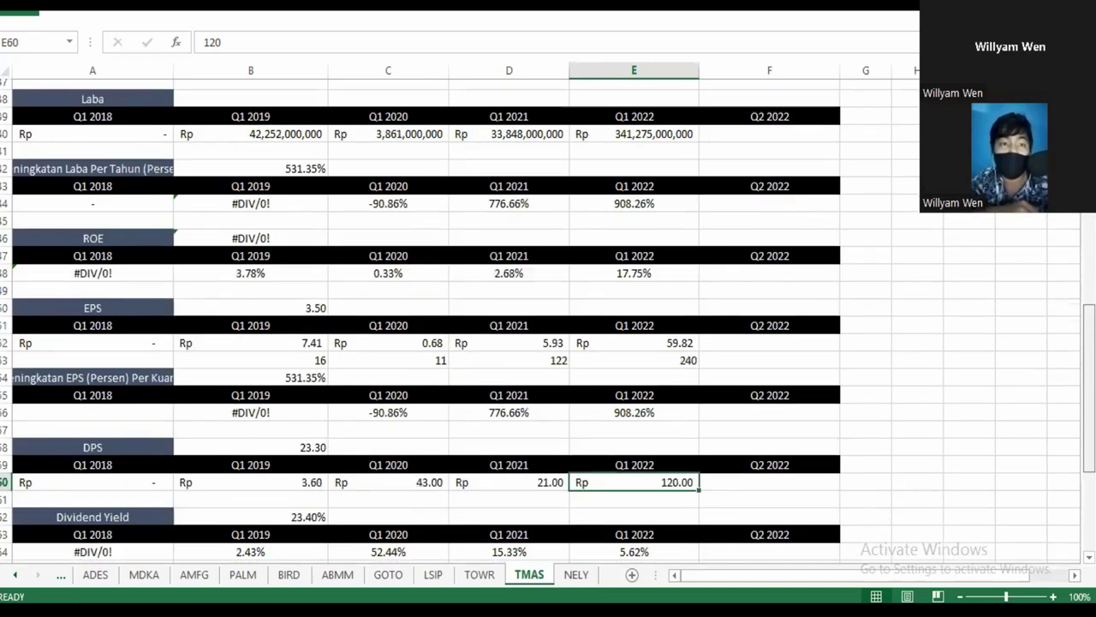
scroll(548, 321, "up", 6)
scroll(549, 320, "up", 9)
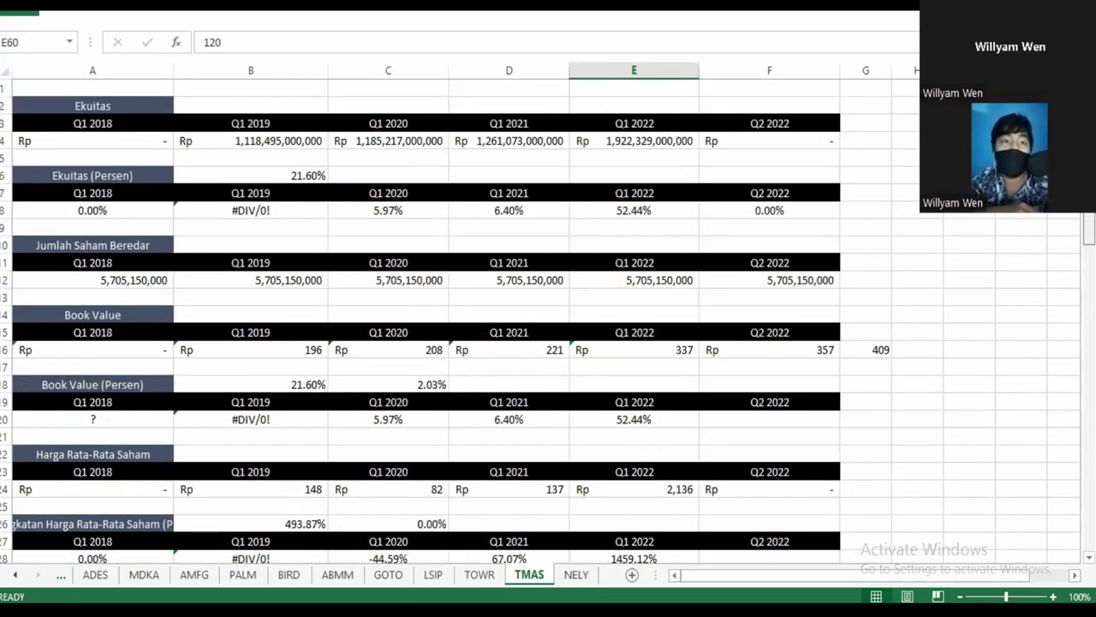